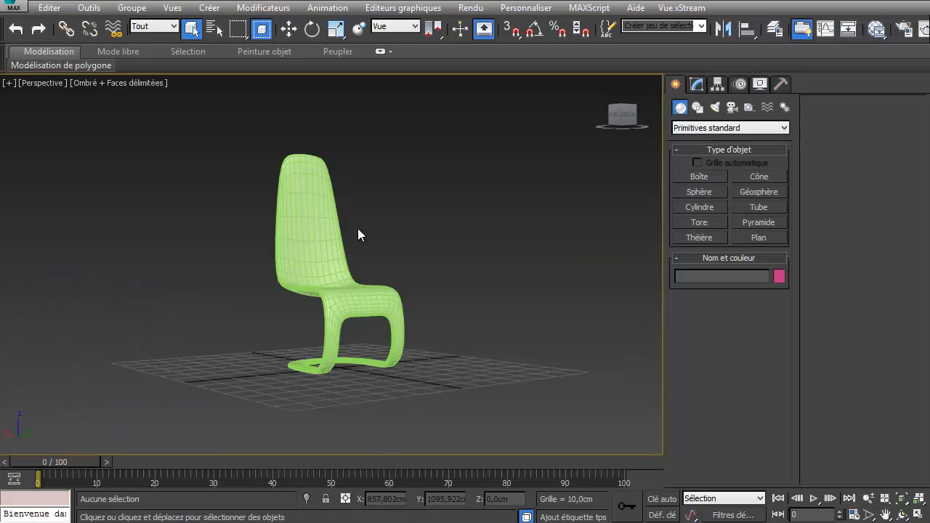
# Create a box about 57 cm long, 49 cm wide and 53 cm high beside the chair
pyautogui.click(313, 272)
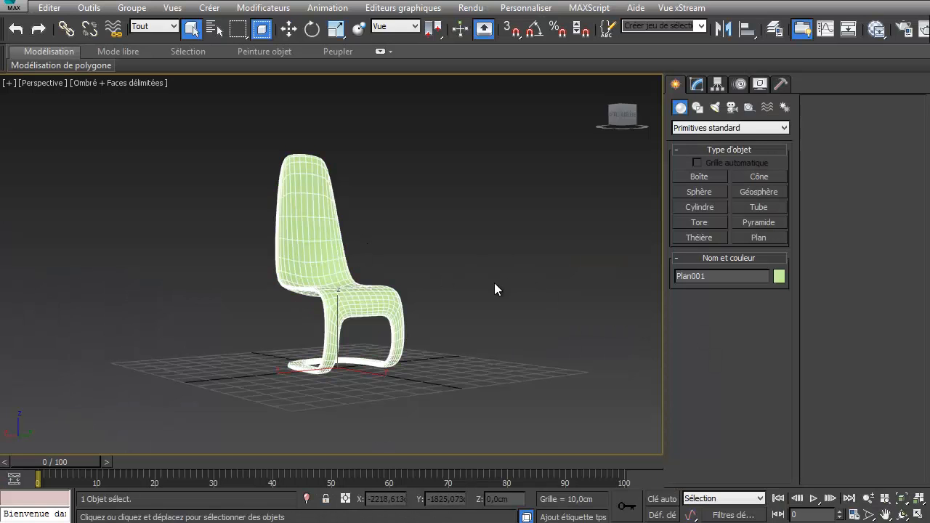
pyautogui.keyDown('alt'); pyautogui.moveTo(494, 289); pyautogui.dragTo(43, 277, button='middle'); pyautogui.keyUp('alt')
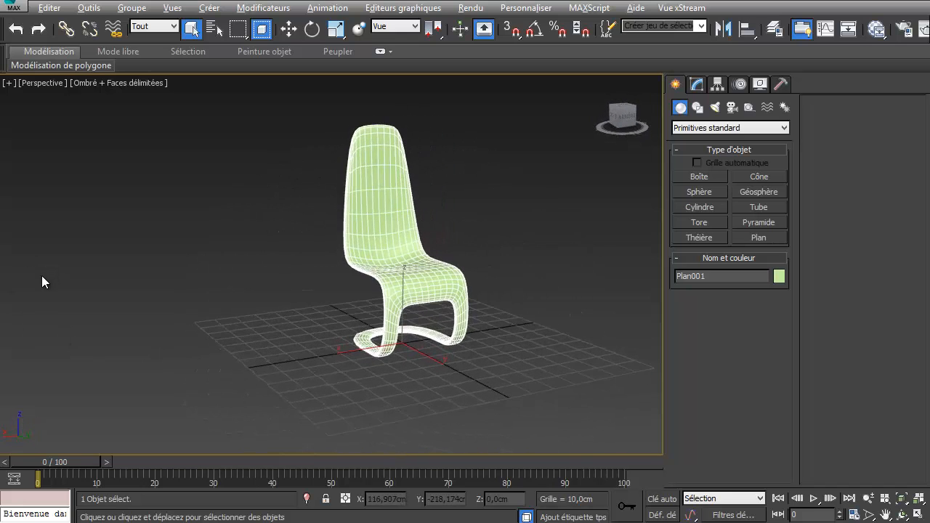
pyautogui.scroll(2, 168, 287)
pyautogui.scroll(2, 300, 298)
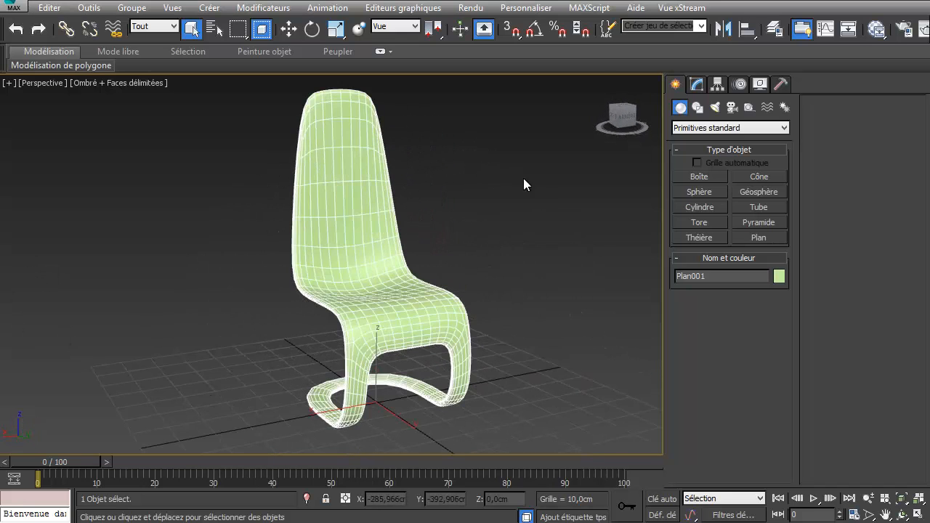
pyautogui.click(705, 178)
pyautogui.moveTo(476, 262); pyautogui.dragTo(193, 244, button='middle')
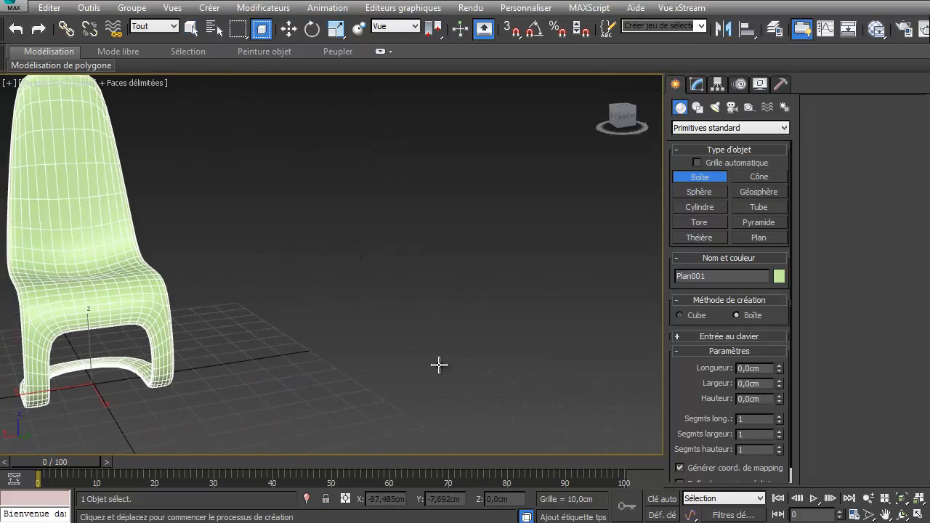
pyautogui.moveTo(404, 302); pyautogui.dragTo(366, 353)
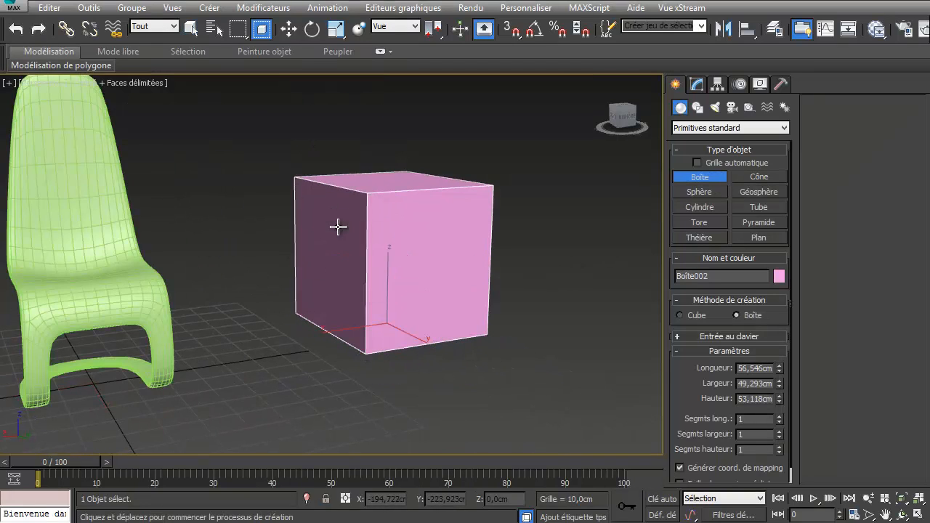
pyautogui.keyDown('alt'); pyautogui.moveTo(338, 227); pyautogui.dragTo(482, 288, button='middle'); pyautogui.keyUp('alt')
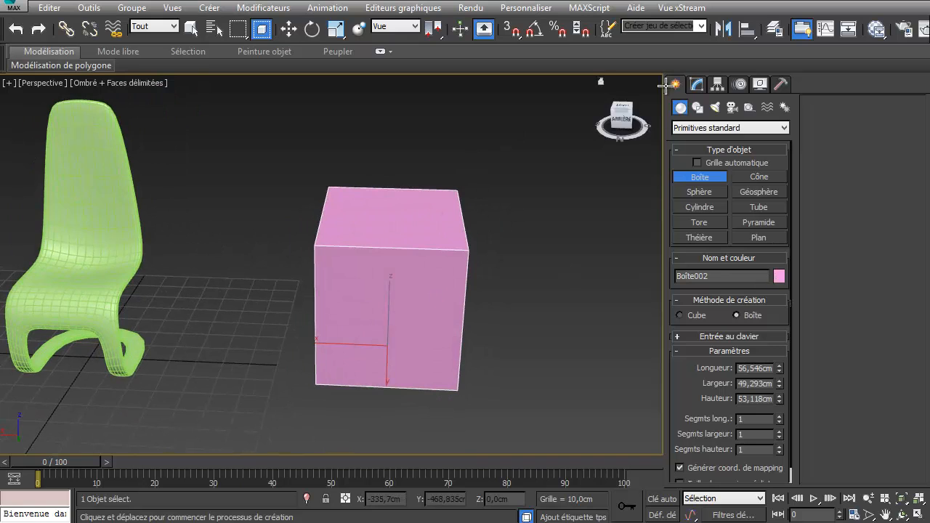
pyautogui.click(698, 84)
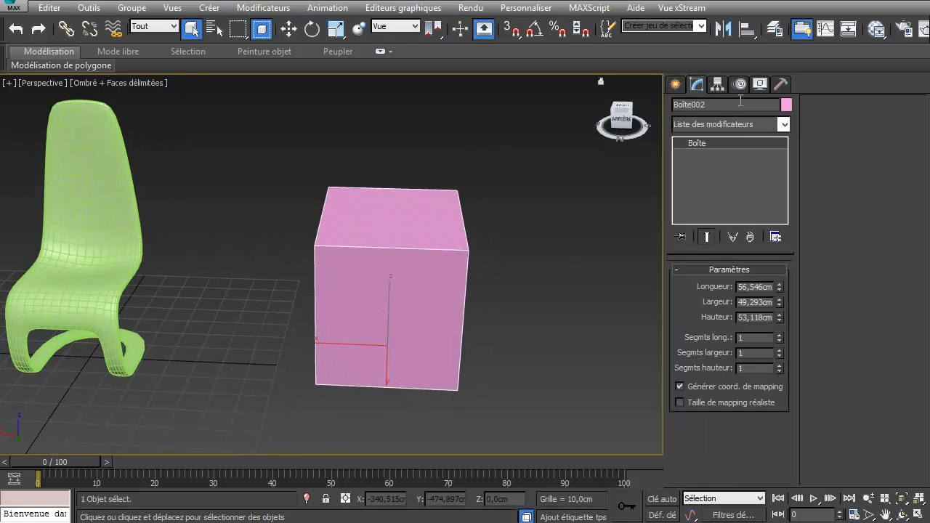
pyautogui.click(787, 105)
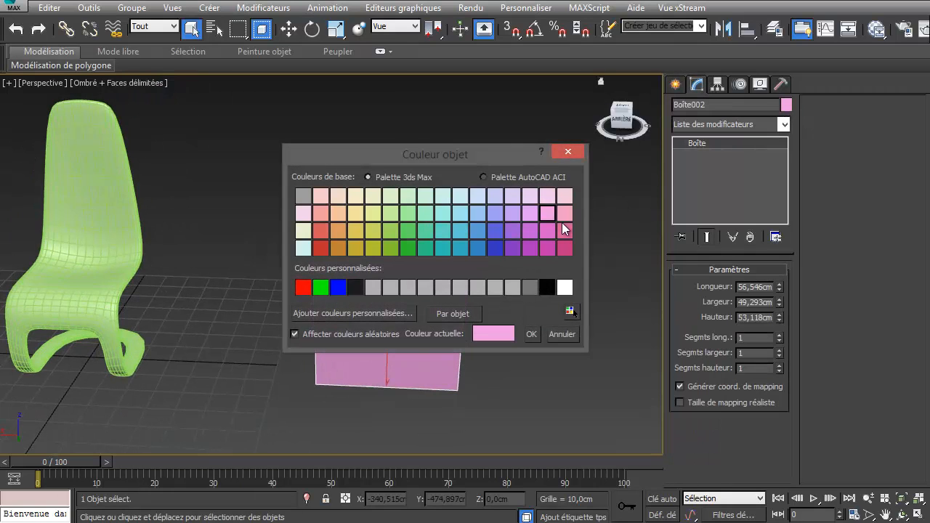
pyautogui.click(441, 287)
pyautogui.click(496, 248)
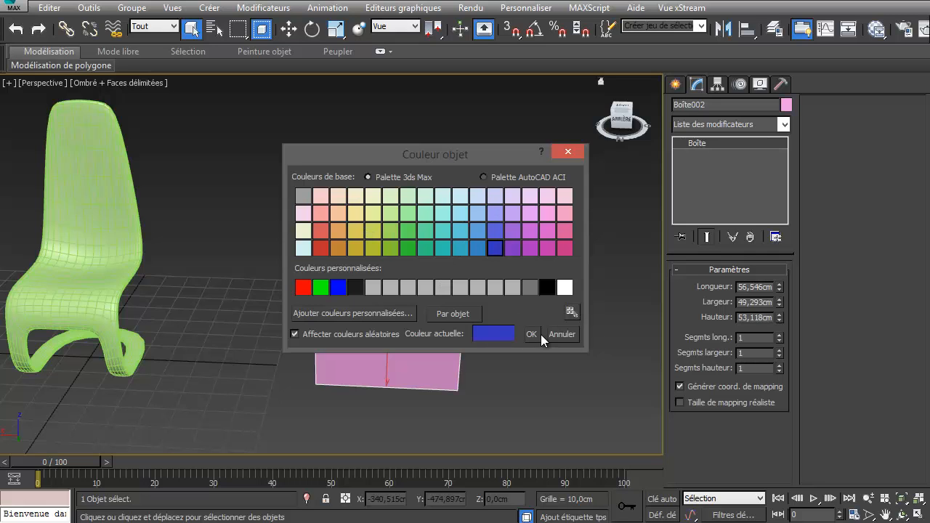
pyautogui.click(566, 335)
pyautogui.click(503, 361)
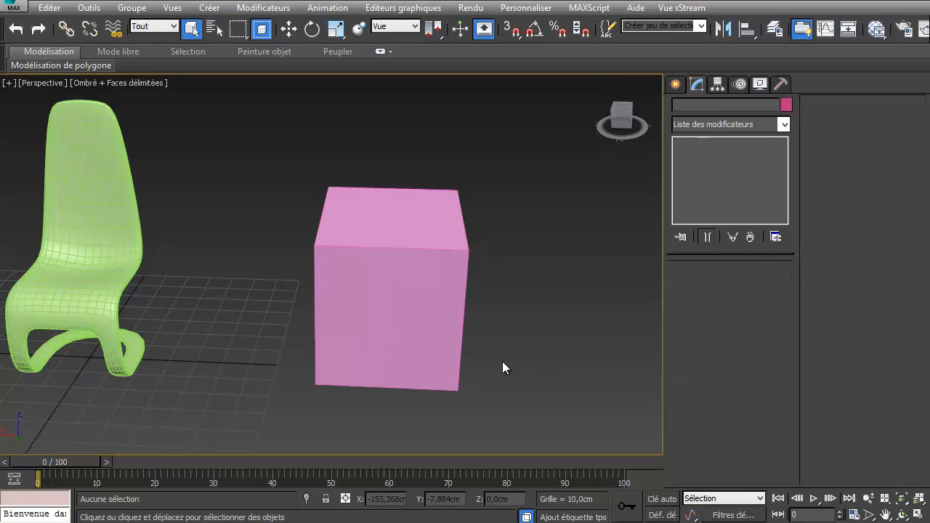
pyautogui.click(399, 287)
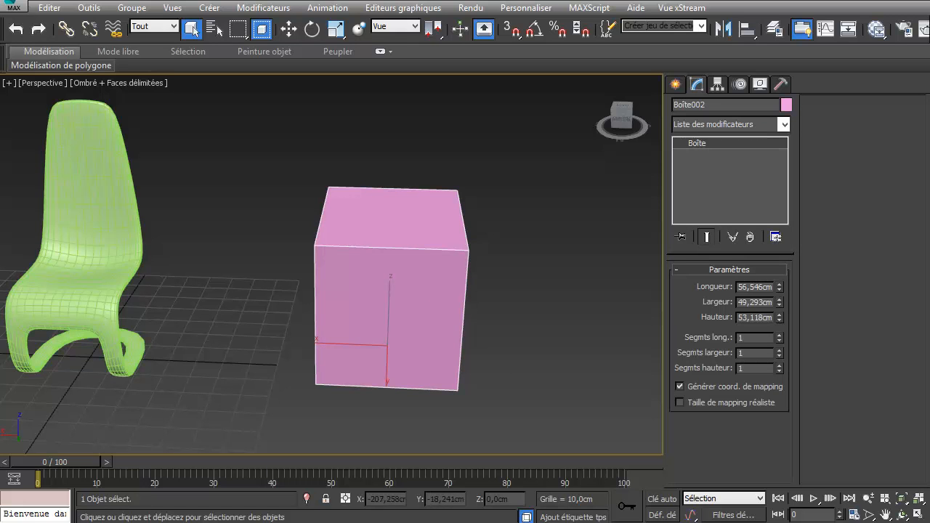
# Switch to the File Explorer window of the images folder, move it clear of the box and browse the texture images
pyautogui.hotkey('alt', 'Tab')
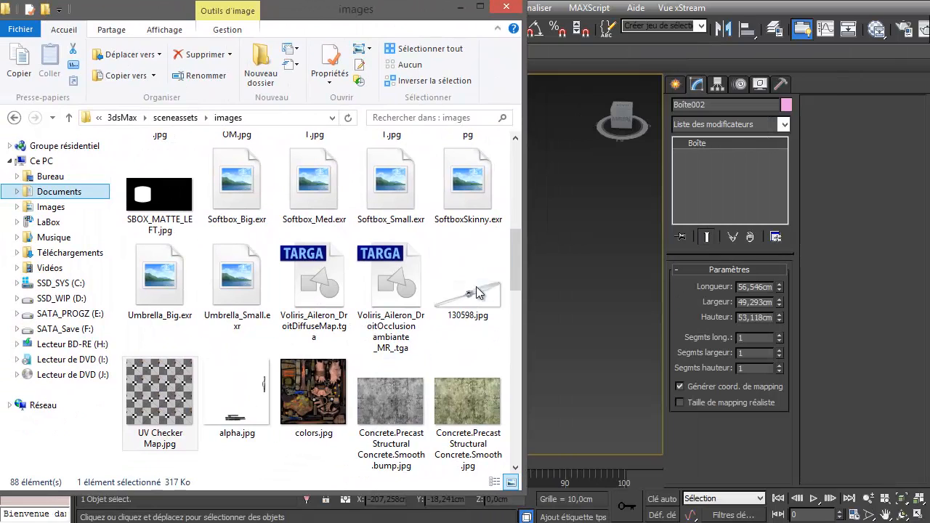
pyautogui.moveTo(367, 14); pyautogui.dragTo(849, 7)
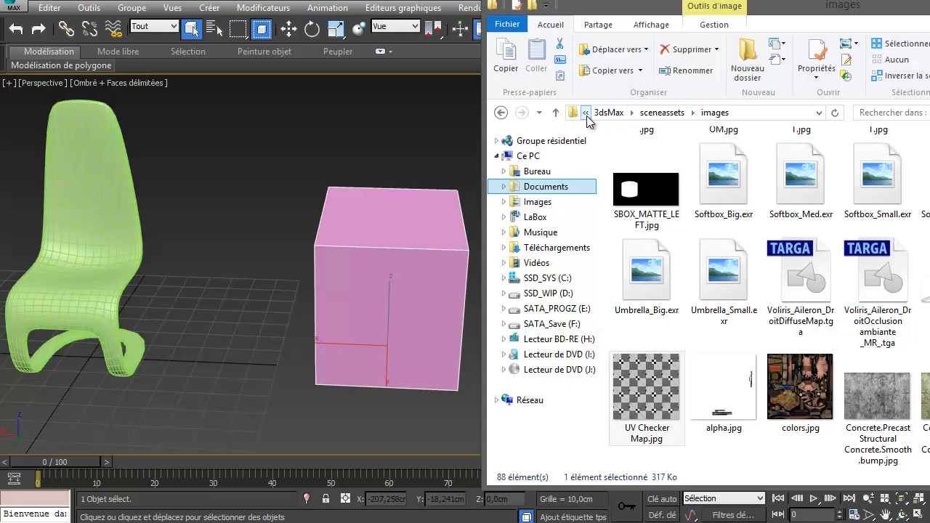
pyautogui.click(724, 280)
pyautogui.scroll(5, 724, 327)
pyautogui.scroll(-4, 722, 363)
pyautogui.scroll(-5, 716, 356)
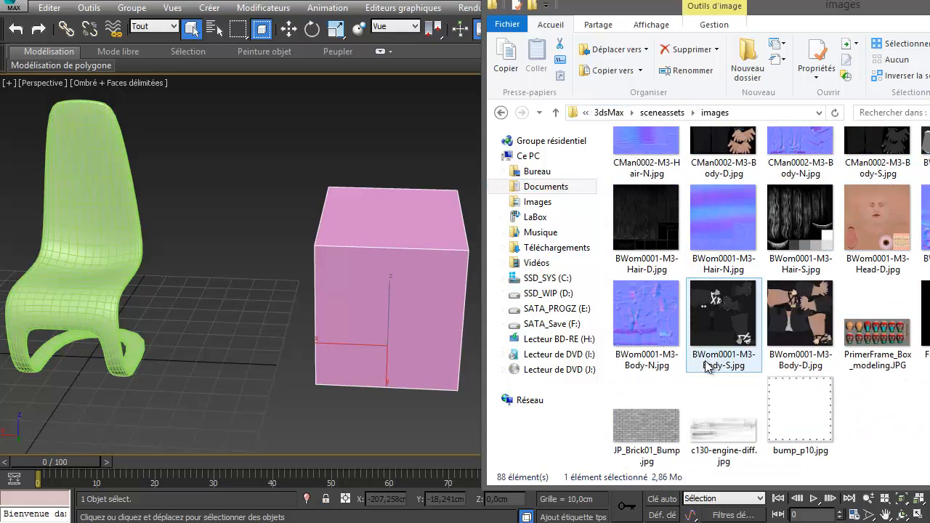
pyautogui.scroll(10, 716, 359)
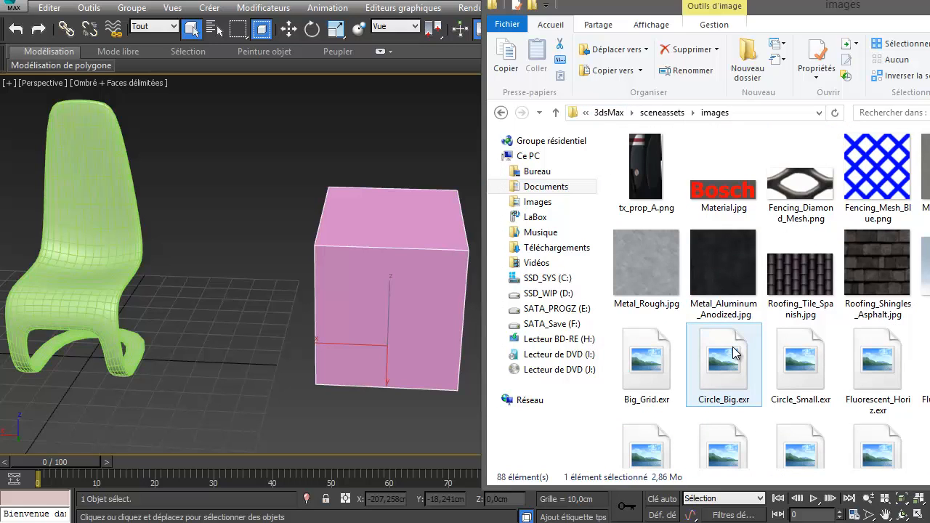
pyautogui.scroll(-10, 734, 353)
pyautogui.scroll(6, 735, 355)
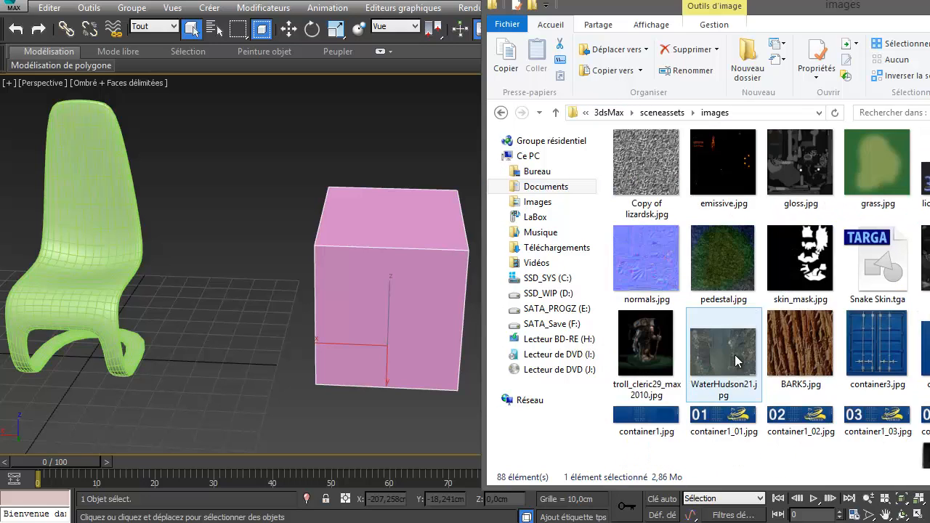
pyautogui.scroll(-2, 735, 355)
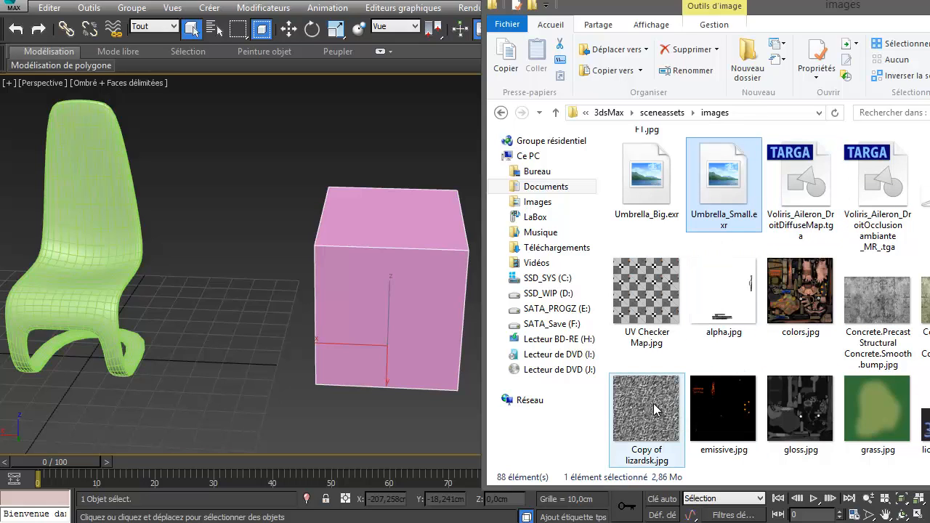
# Apply the image Concrete.Precast Structural Concrete.Smooth.bump.jpg to the box as its texture
pyautogui.click(887, 309)
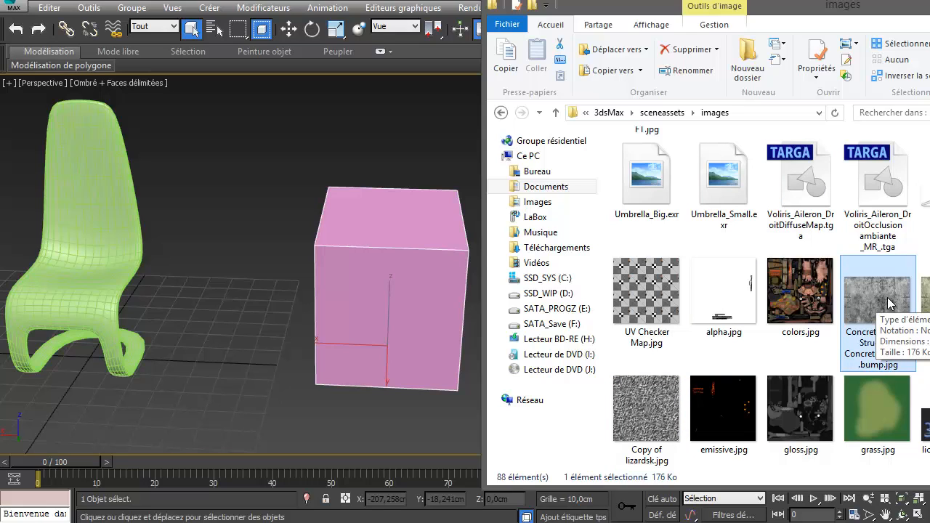
pyautogui.moveTo(889, 304); pyautogui.dragTo(413, 292)
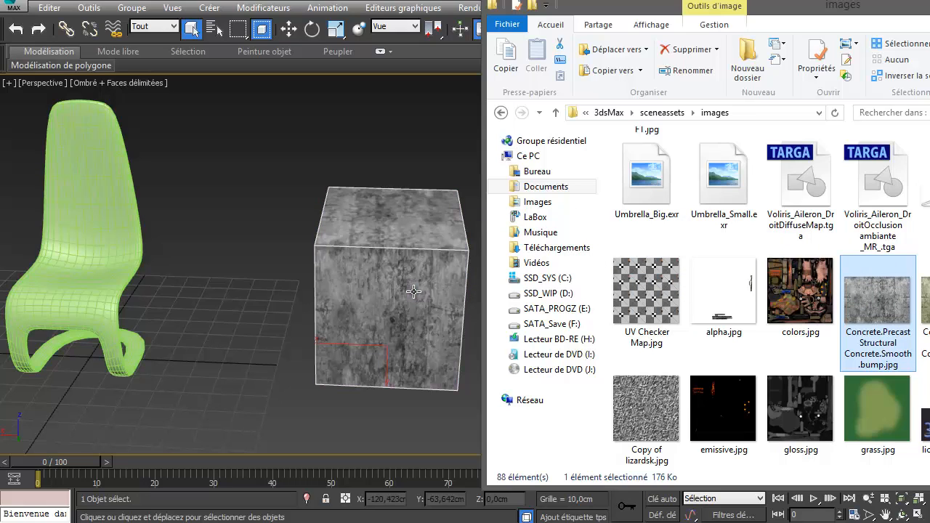
pyautogui.keyDown('alt'); pyautogui.moveTo(418, 343); pyautogui.dragTo(364, 340, button='middle'); pyautogui.keyUp('alt')
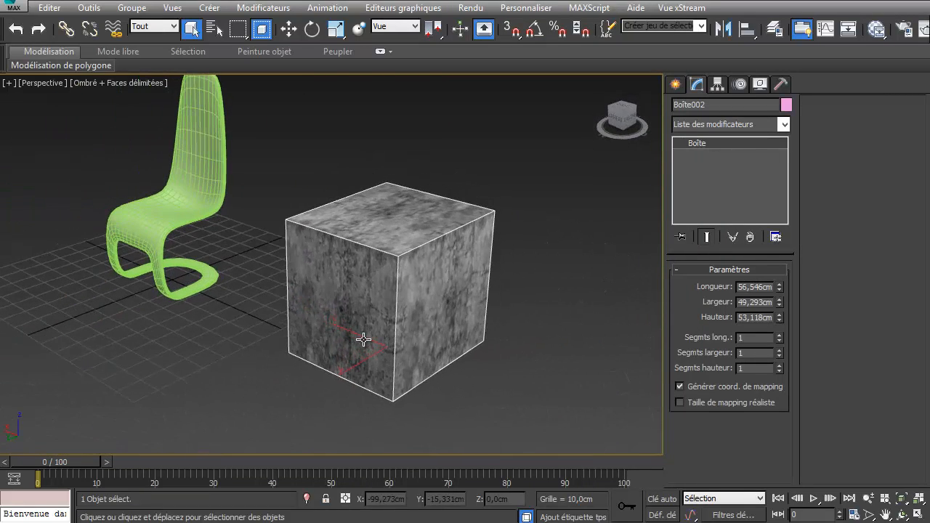
pyautogui.click(677, 84)
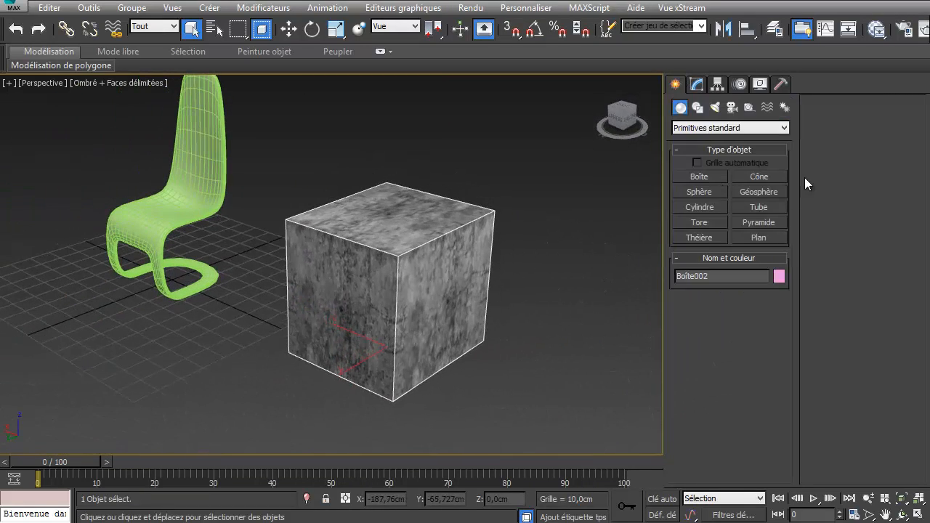
pyautogui.click(698, 84)
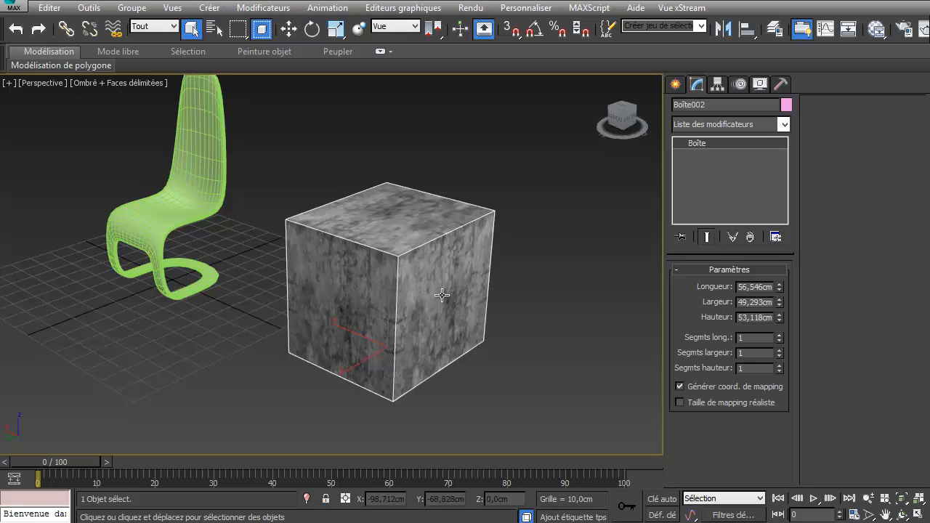
# Isolate the textured box in the viewport
pyautogui.moveTo(370, 355); pyautogui.dragTo(360, 298, button='middle')
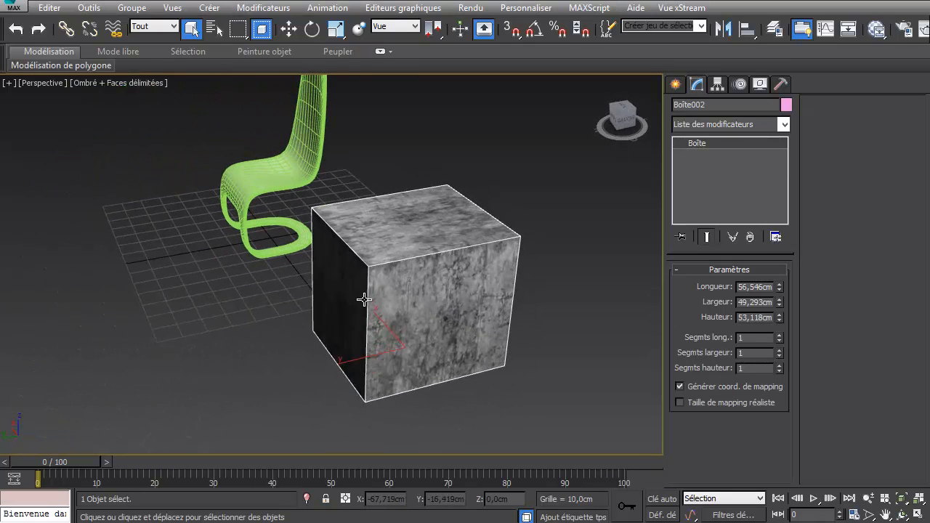
pyautogui.keyDown('alt'); pyautogui.moveTo(364, 299); pyautogui.dragTo(549, 325, button='middle'); pyautogui.keyUp('alt')
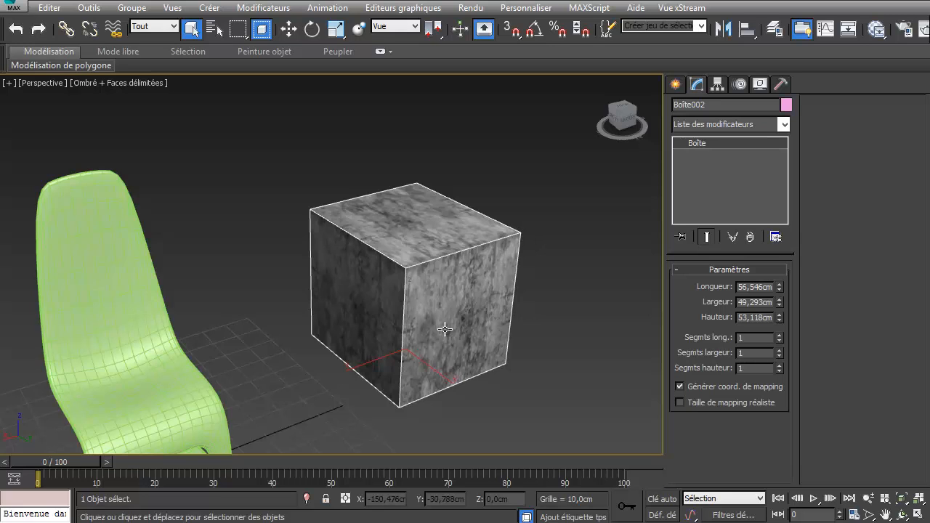
pyautogui.keyDown('alt'); pyautogui.moveTo(436, 386); pyautogui.dragTo(370, 369, button='middle'); pyautogui.keyUp('alt')
pyautogui.rightClick(475, 252)
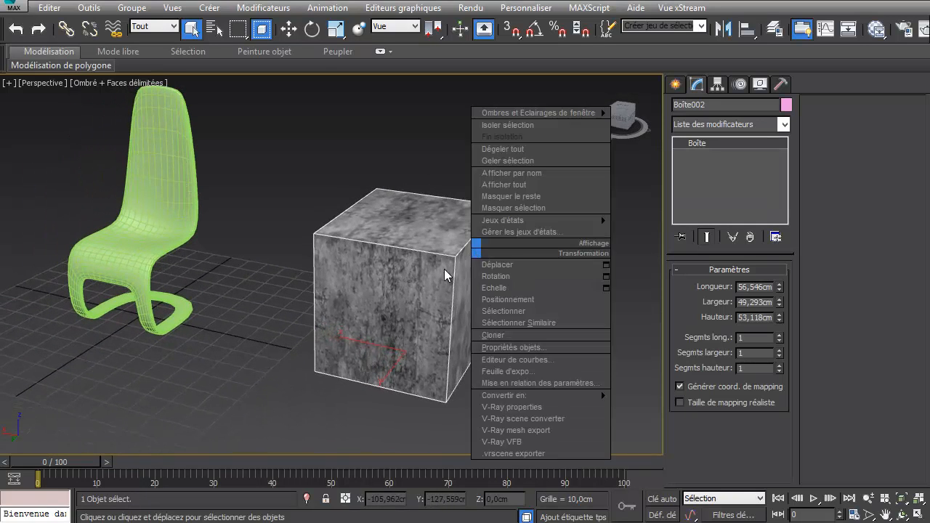
pyautogui.click(430, 287)
pyautogui.rightClick(455, 287)
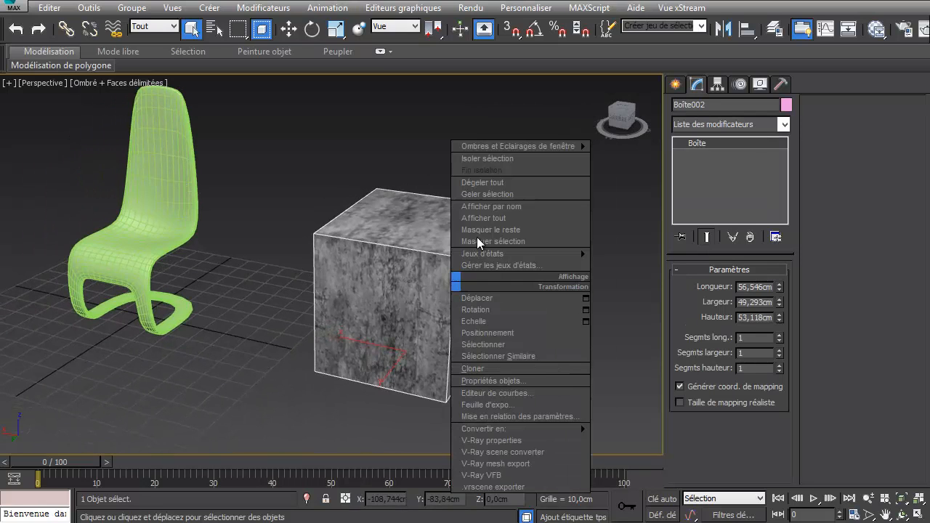
pyautogui.click(510, 161)
# Add a Mapping UVW modifier to the box
pyautogui.keyDown('alt'); pyautogui.moveTo(502, 269); pyautogui.dragTo(633, 215, button='middle'); pyautogui.keyUp('alt')
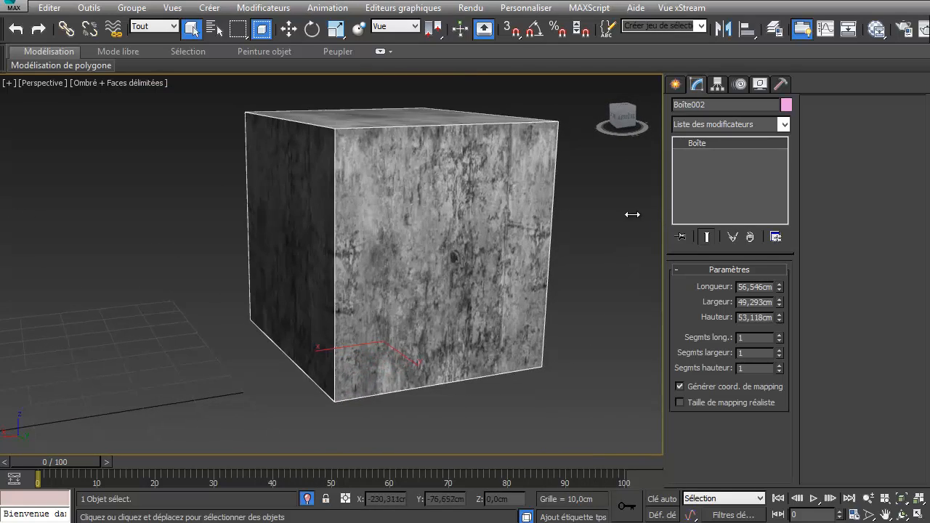
pyautogui.click(785, 125)
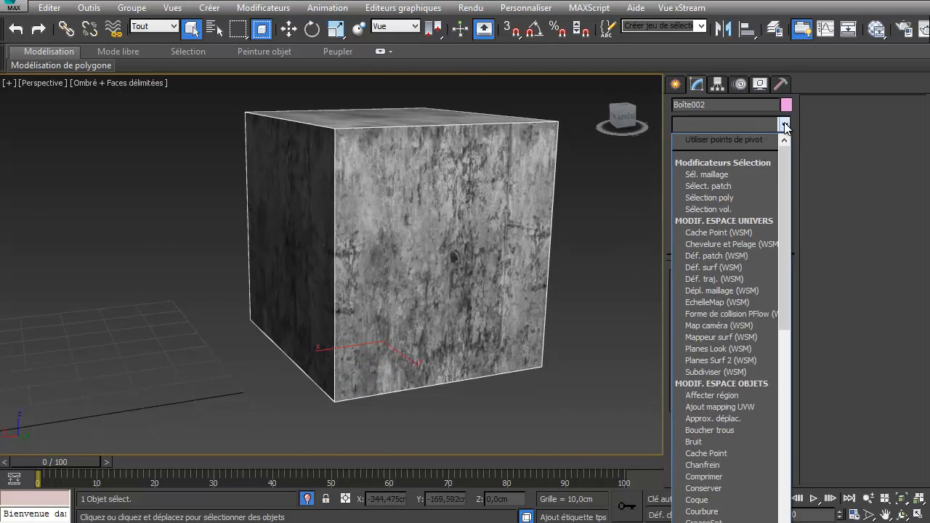
pyautogui.moveTo(785, 169); pyautogui.dragTo(796, 380)
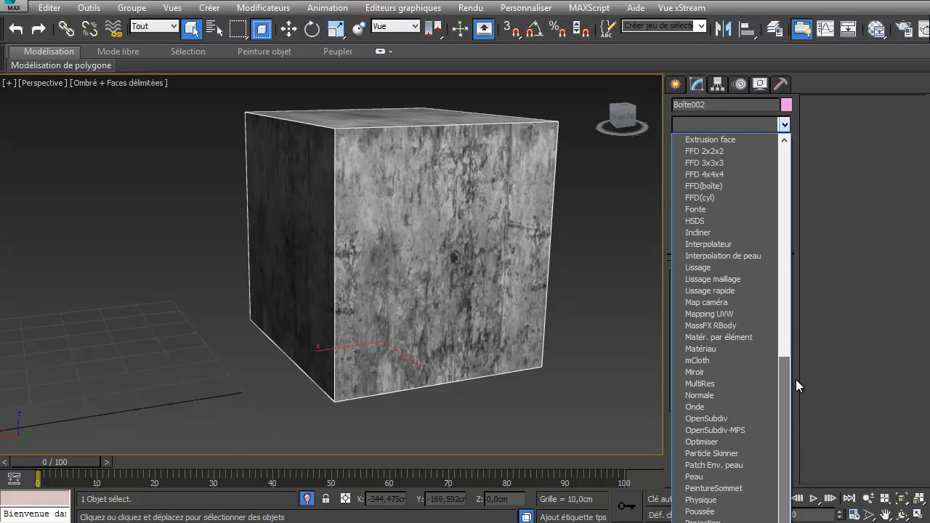
pyautogui.click(706, 314)
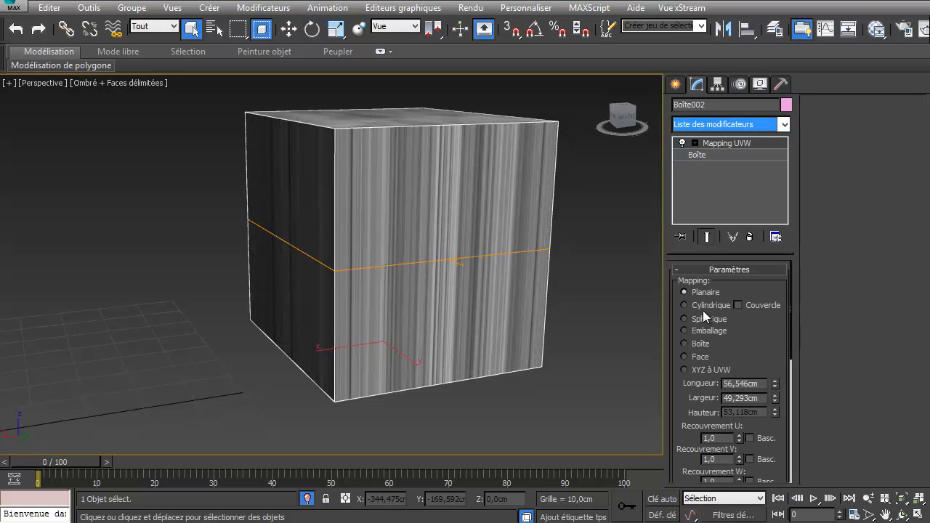
pyautogui.moveTo(406, 245)
pyautogui.keyDown('alt'); pyautogui.mouseDown(button='middle')
pyautogui.moveTo(308, 228)
pyautogui.moveTo(374, 262)
pyautogui.moveTo(449, 262)
pyautogui.moveTo(588, 228)
pyautogui.moveTo(407, 228)
pyautogui.mouseUp(button='middle'); pyautogui.keyUp('alt')
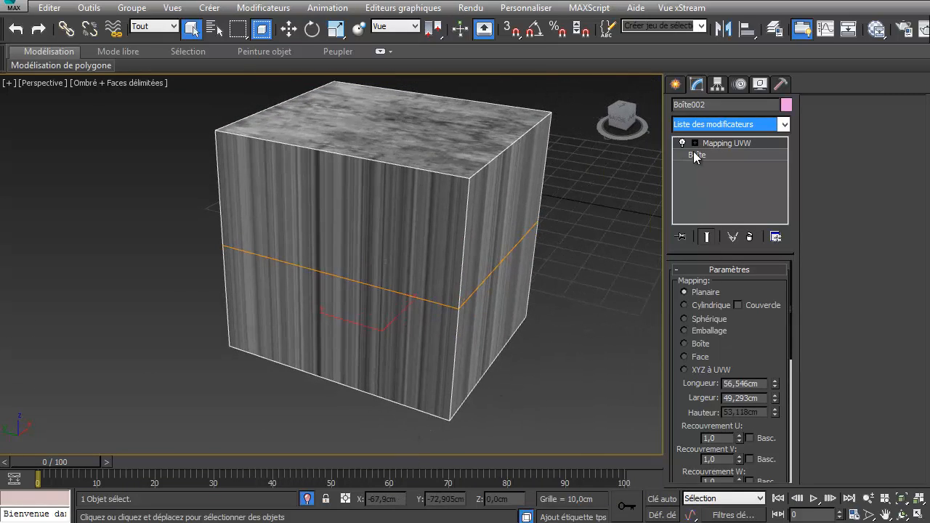
# Extend the visible modifier parameters and set the Mapping UVW projection type to Boîte
pyautogui.click(727, 145)
pyautogui.moveTo(735, 254); pyautogui.dragTo(728, 207)
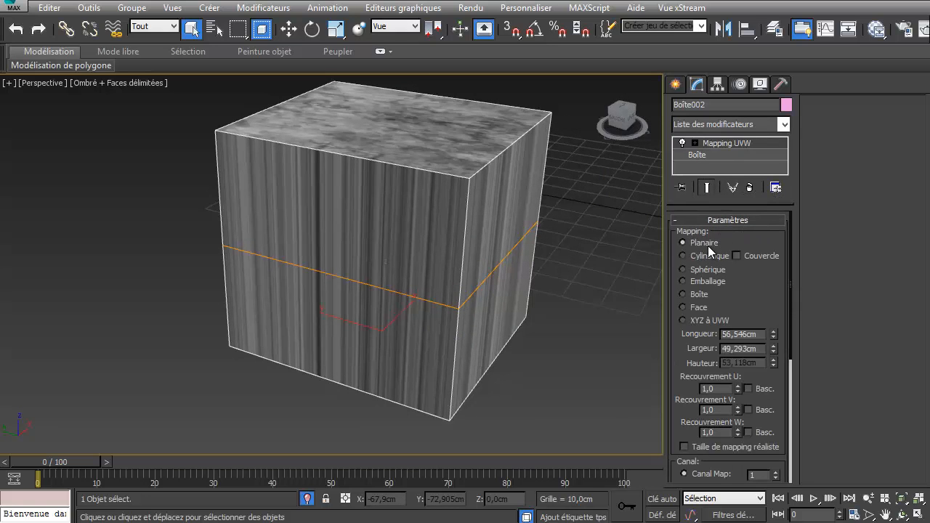
pyautogui.keyDown('alt'); pyautogui.moveTo(476, 281); pyautogui.dragTo(214, 293, button='middle'); pyautogui.keyUp('alt')
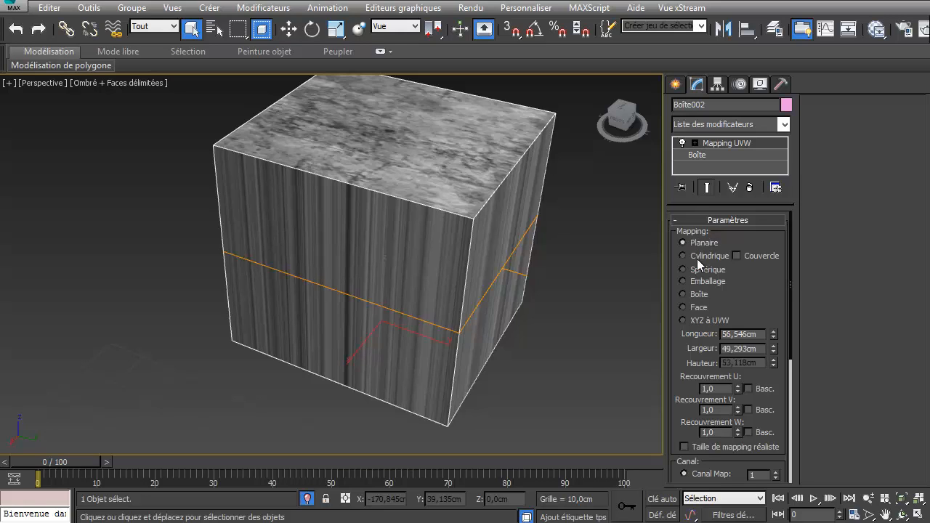
pyautogui.click(699, 296)
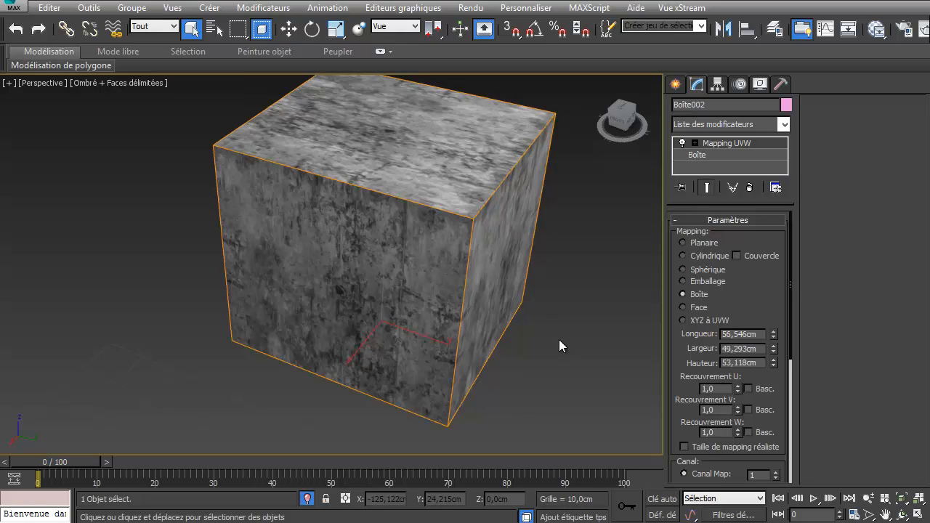
pyautogui.keyDown('alt'); pyautogui.moveTo(559, 340); pyautogui.dragTo(682, 311, button='middle'); pyautogui.keyUp('alt')
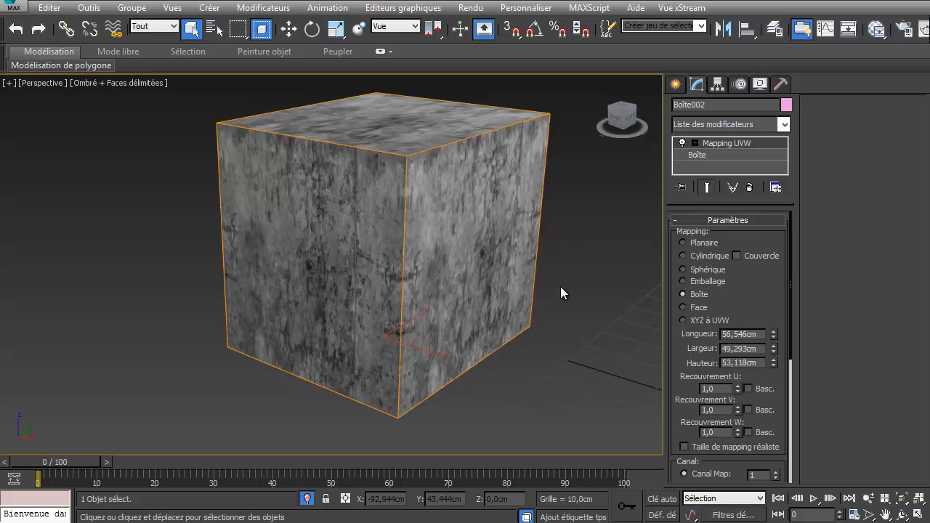
# Draw a plane about 62.2 cm by 39.1 cm on the grid beside the textured box, with one length and one width segment
pyautogui.keyDown('alt'); pyautogui.moveTo(561, 291); pyautogui.dragTo(540, 208, button='middle'); pyautogui.keyUp('alt')
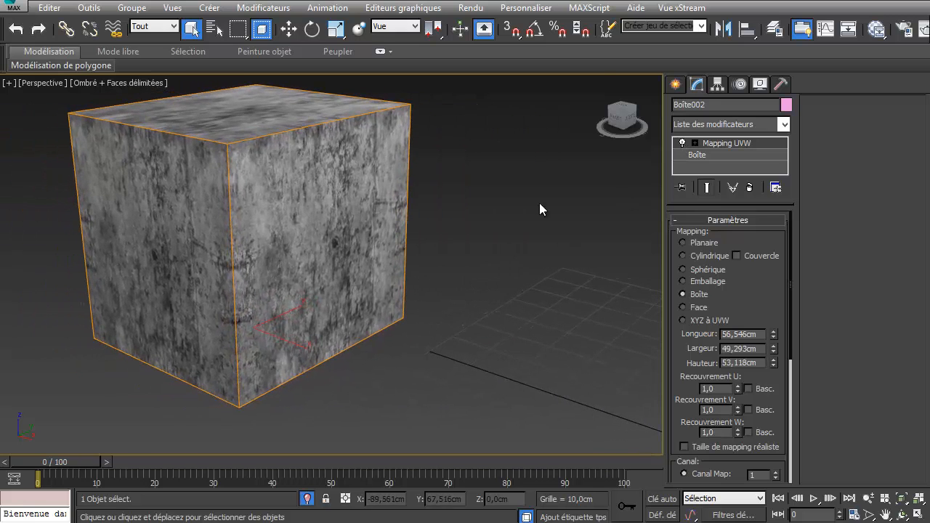
pyautogui.click(676, 84)
pyautogui.click(771, 236)
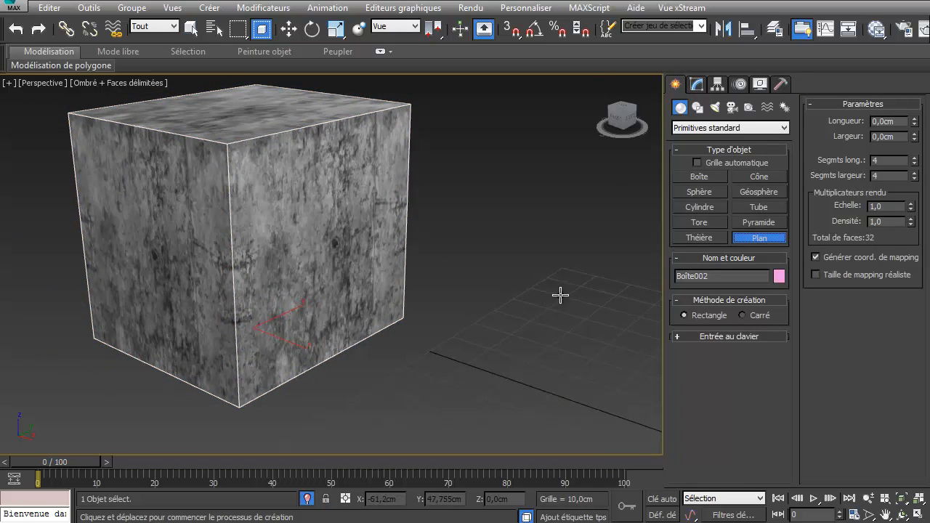
pyautogui.moveTo(556, 293); pyautogui.dragTo(603, 440)
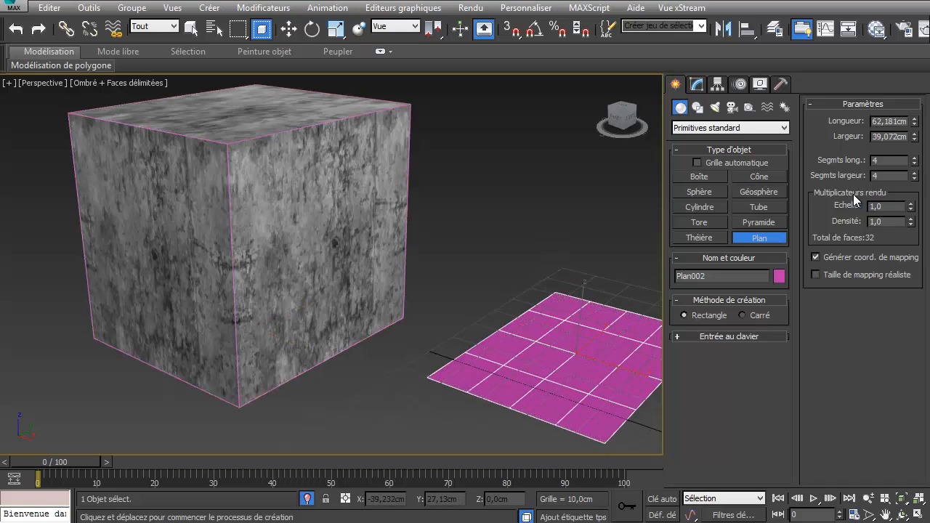
pyautogui.rightClick(914, 162)
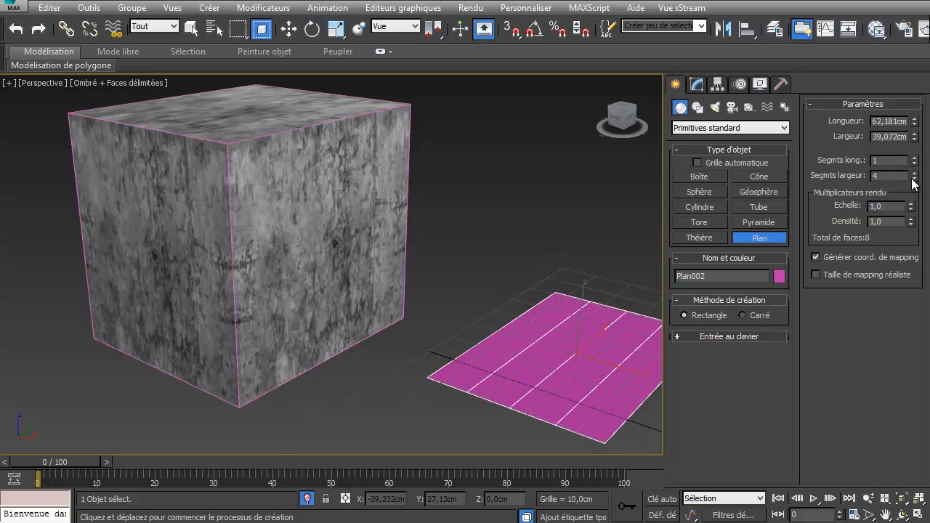
pyautogui.rightClick(915, 177)
pyautogui.moveTo(501, 339); pyautogui.dragTo(356, 291, button='middle')
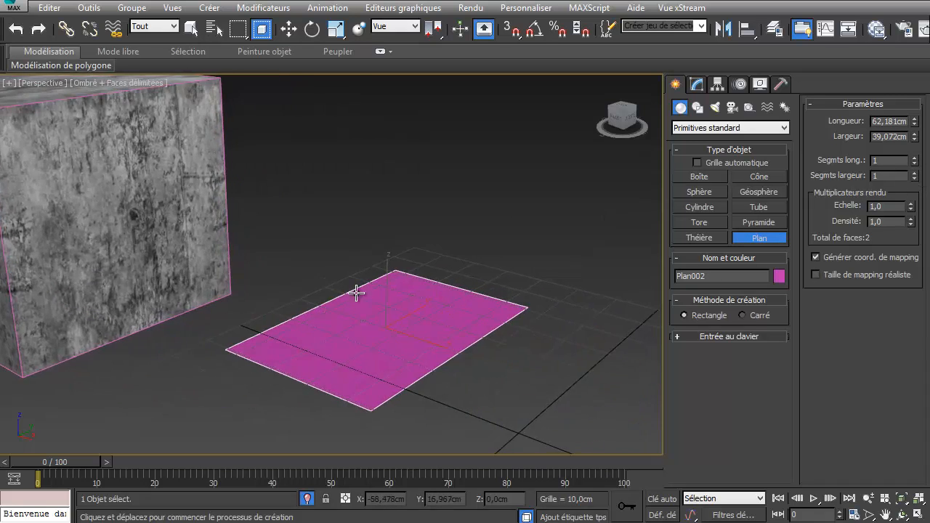
# Convert the plane to an editable polygon (polygone éditable)
pyautogui.click(696, 85)
pyautogui.rightClick(466, 269)
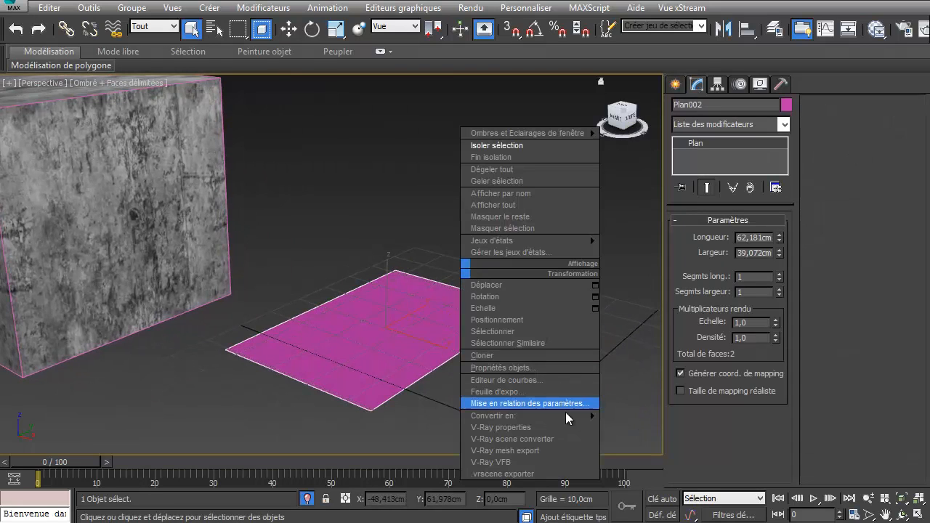
pyautogui.moveTo(590, 416)
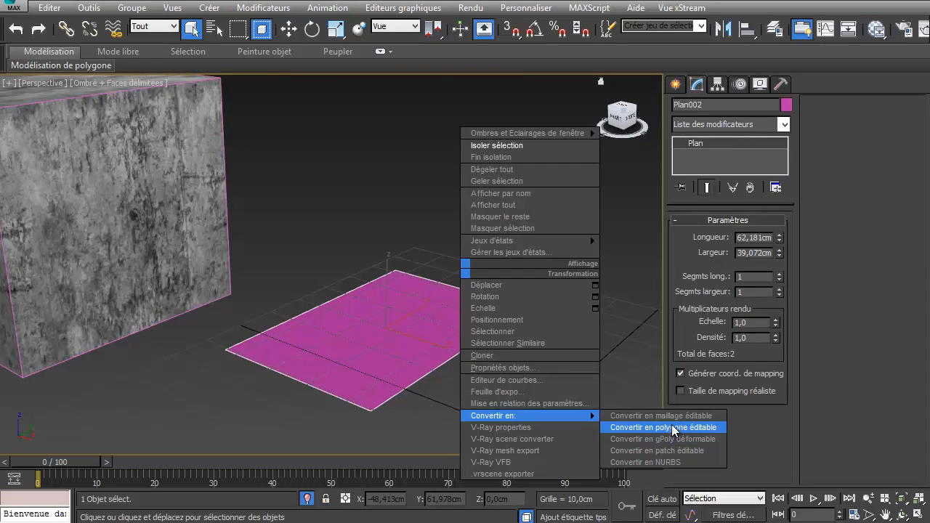
pyautogui.click(679, 439)
# Extrude the plane's single polygon upward about 54.4 cm to form a block, and leave polygon editing
pyautogui.click(742, 238)
pyautogui.click(374, 339)
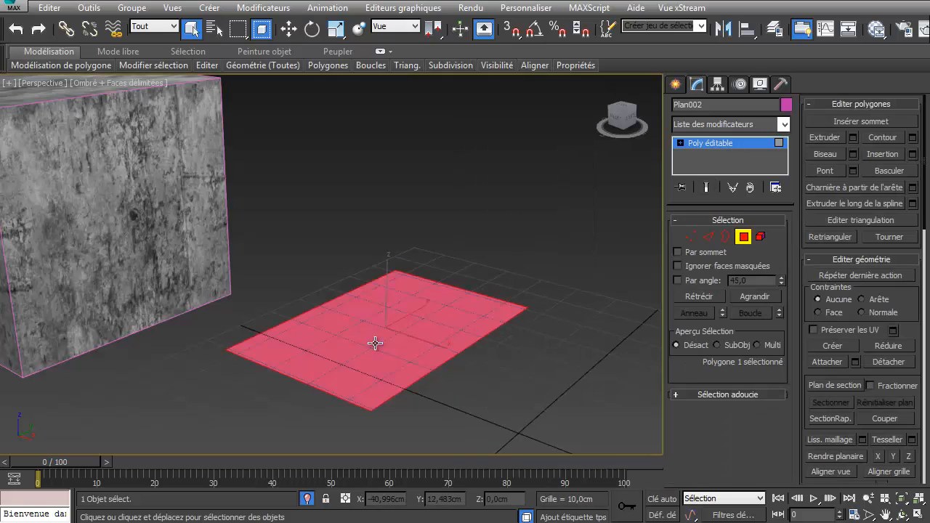
pyautogui.rightClick(373, 339)
pyautogui.click(364, 381)
pyautogui.moveTo(370, 363); pyautogui.dragTo(389, 143)
pyautogui.click(744, 237)
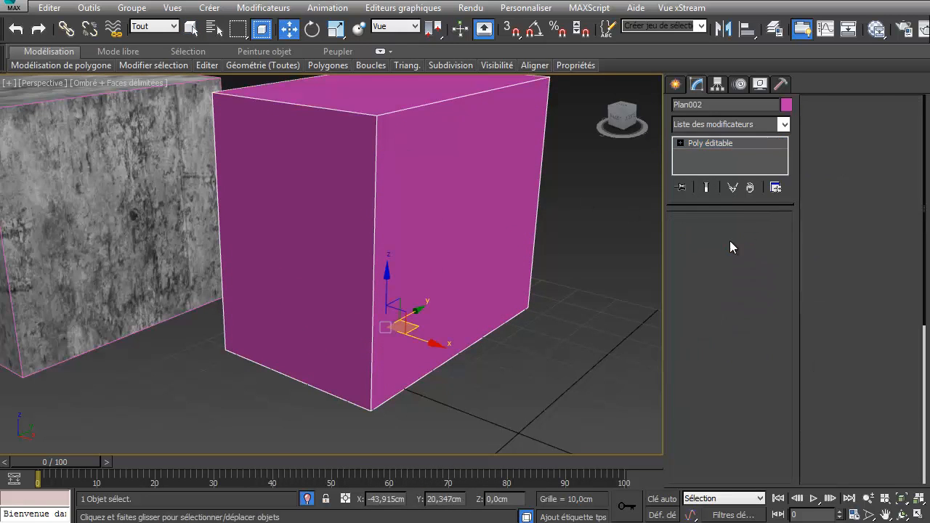
pyautogui.rightClick(578, 258)
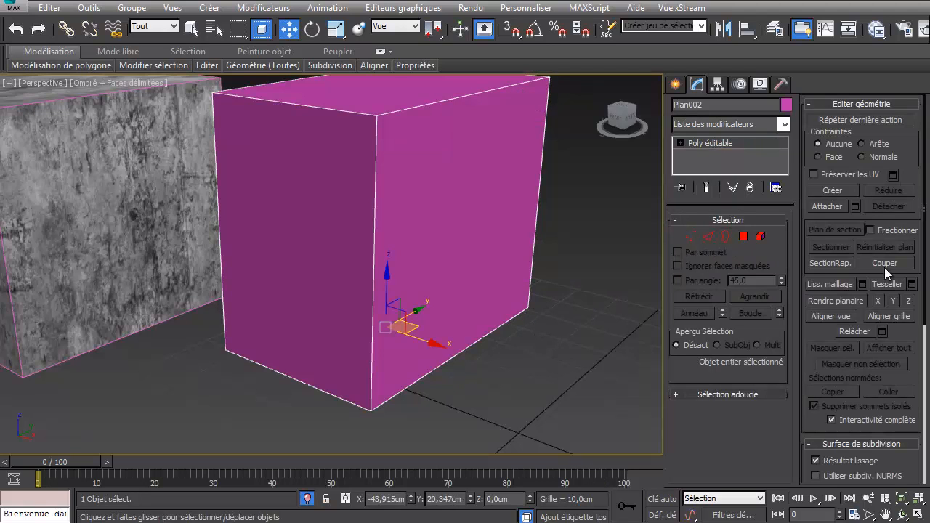
# Switch to the images folder in File Explorer and apply Concrete.Precast Structural Concrete.Smooth.bump.jpg to the extruded block as its texture
pyautogui.hotkey('alt', 'Tab')
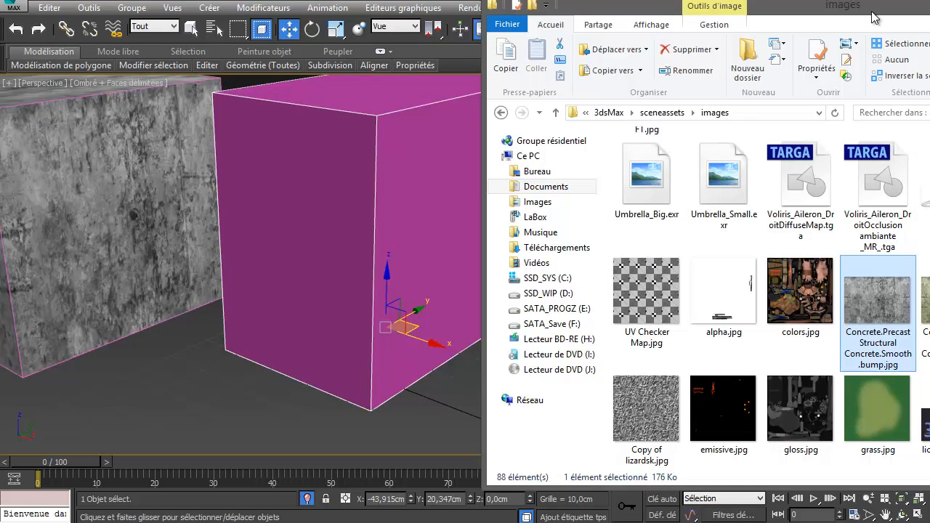
pyautogui.moveTo(874, 15); pyautogui.dragTo(840, 21)
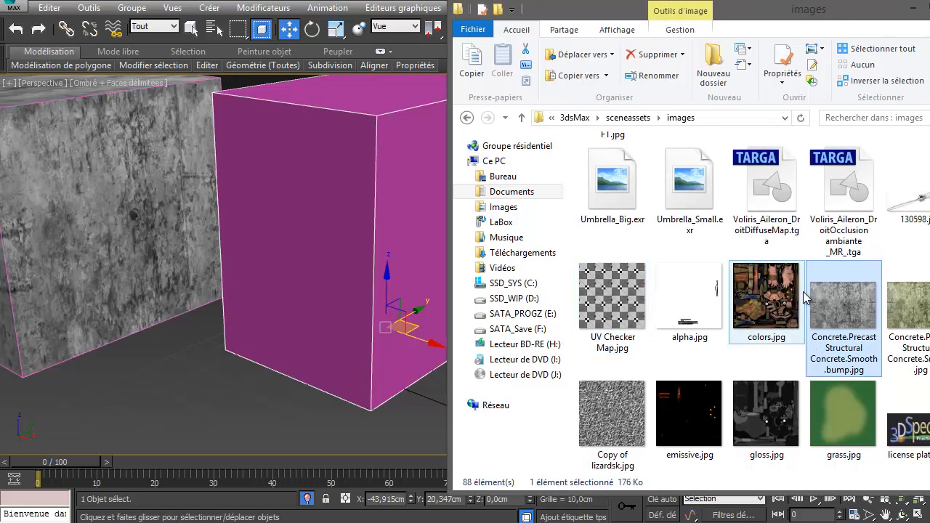
pyautogui.moveTo(833, 320); pyautogui.dragTo(335, 246)
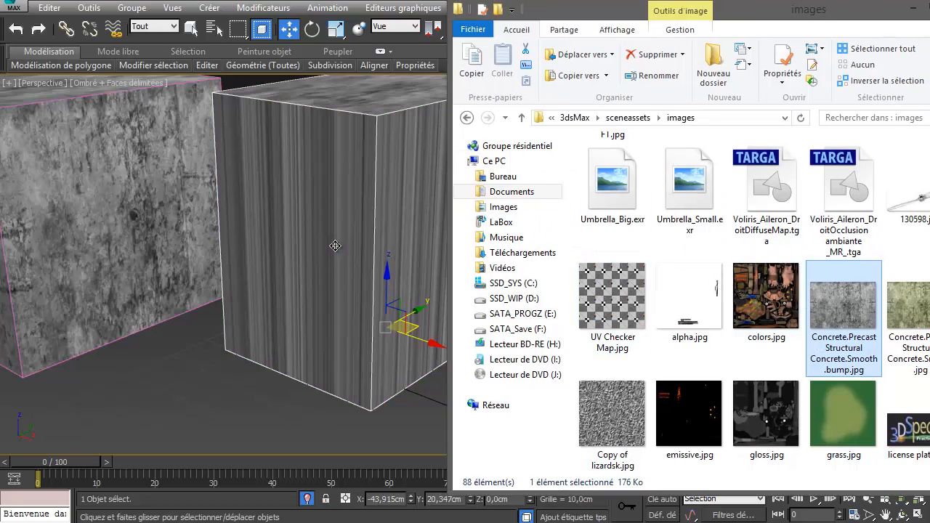
pyautogui.click(914, 10)
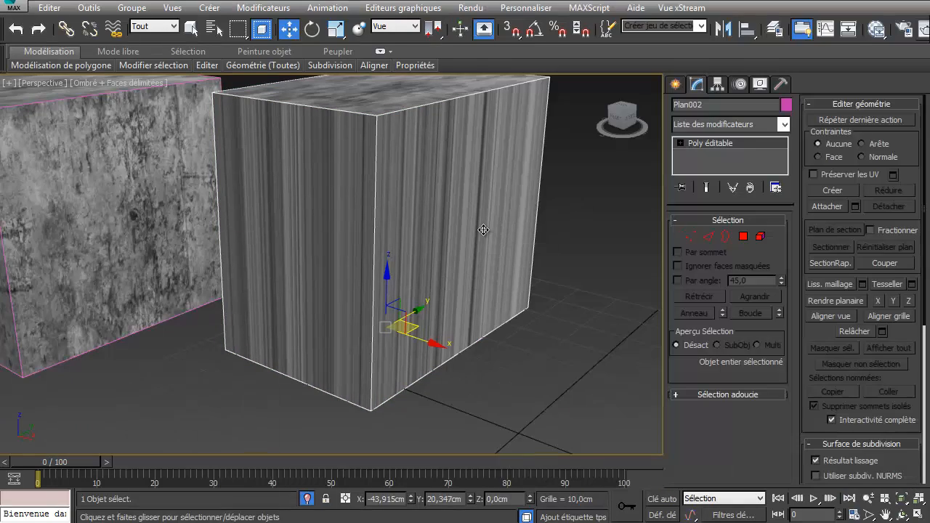
# Select the long side face of the extruded block and add a Mapping UVW modifier to that polygon selection
pyautogui.keyDown('alt'); pyautogui.moveTo(508, 236); pyautogui.dragTo(425, 119, button='middle'); pyautogui.keyUp('alt')
pyautogui.scroll(3, 460, 148)
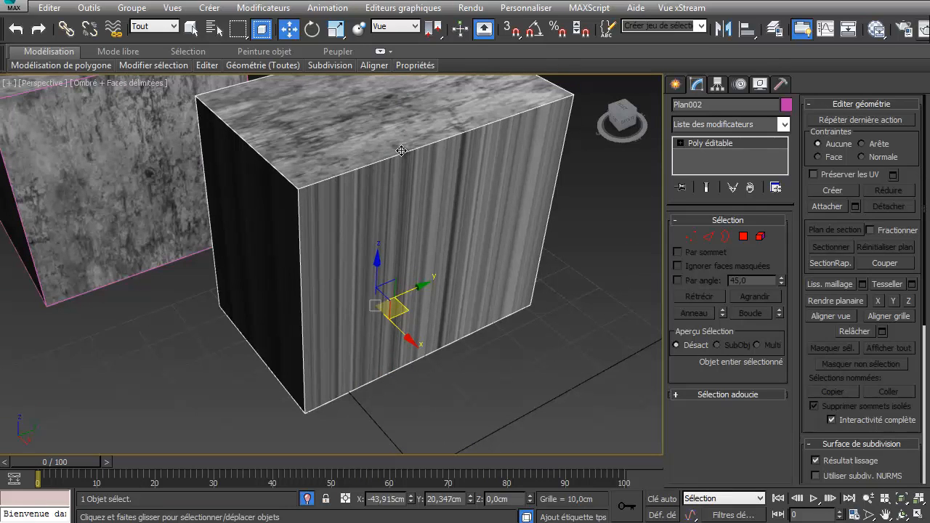
pyautogui.scroll(-4, 433, 232)
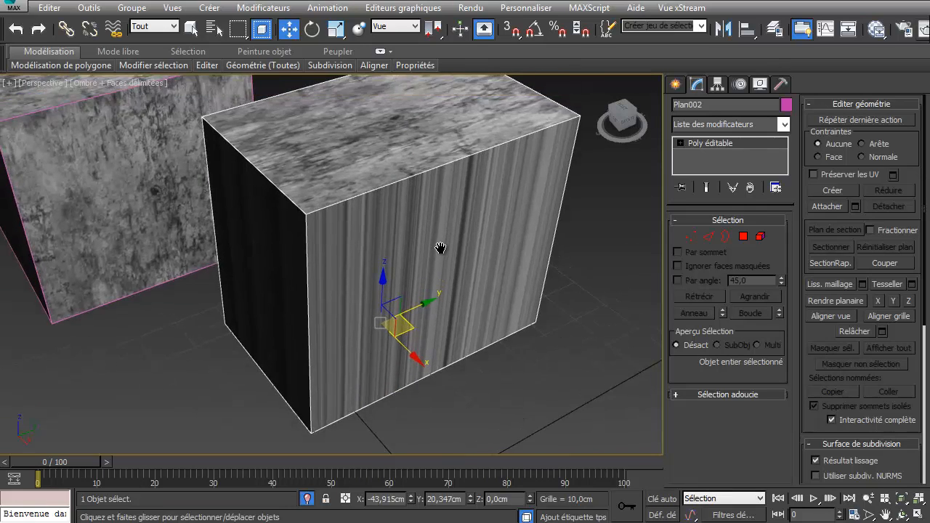
pyautogui.keyDown('alt'); pyautogui.moveTo(432, 240); pyautogui.dragTo(393, 227, button='middle'); pyautogui.keyUp('alt')
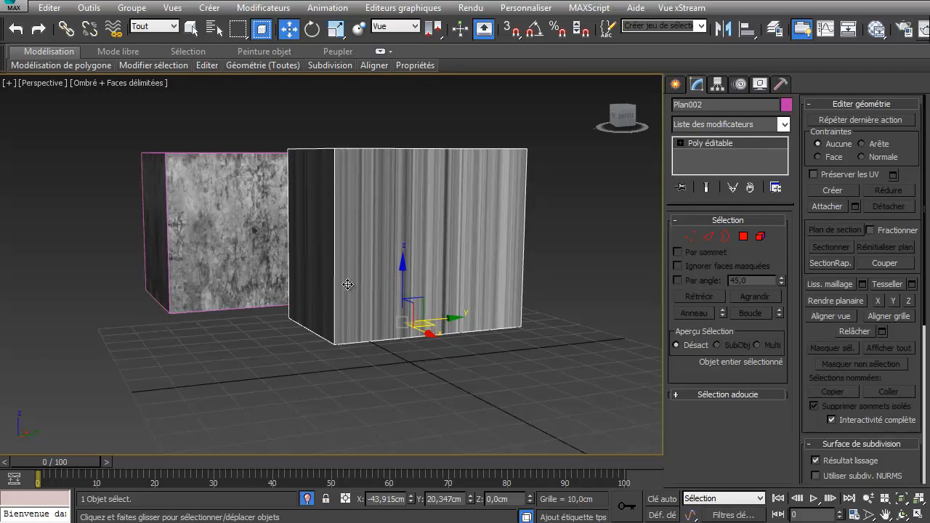
pyautogui.click(743, 237)
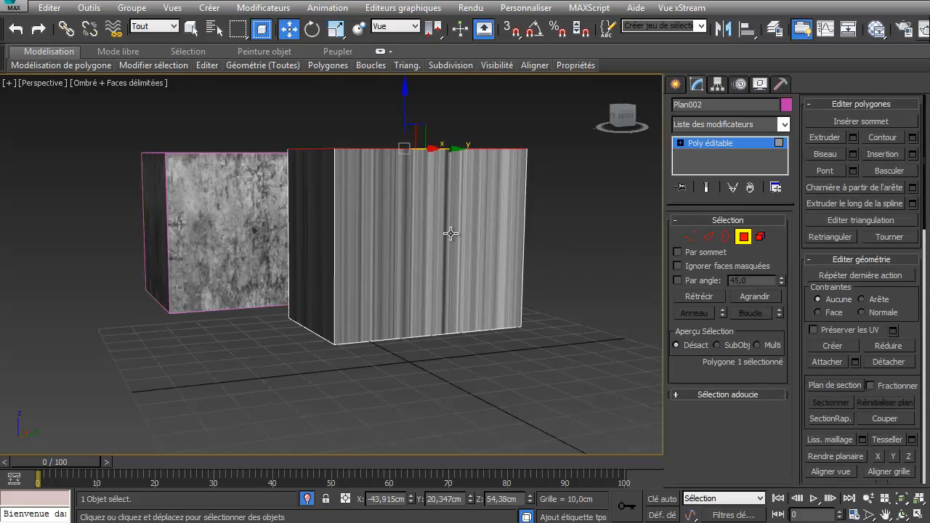
pyautogui.click(349, 249)
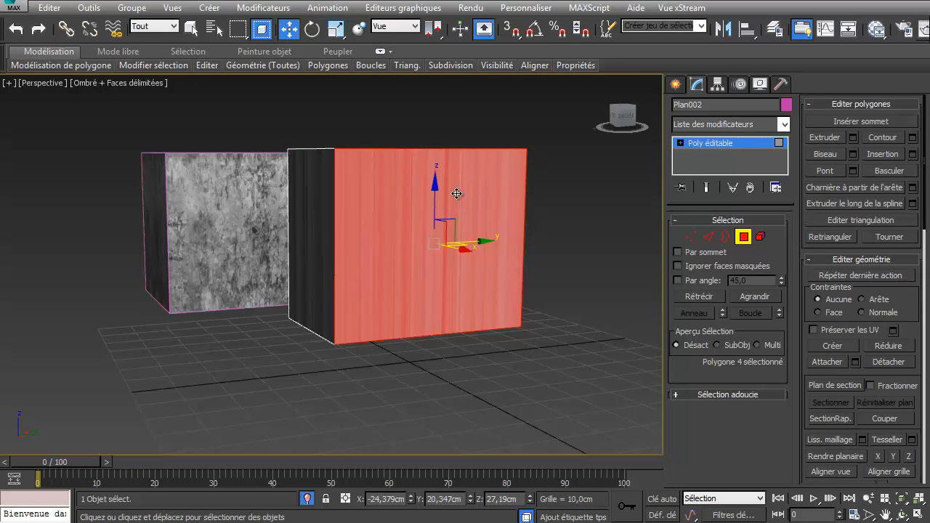
pyautogui.click(785, 124)
pyautogui.moveTo(785, 145); pyautogui.dragTo(810, 359)
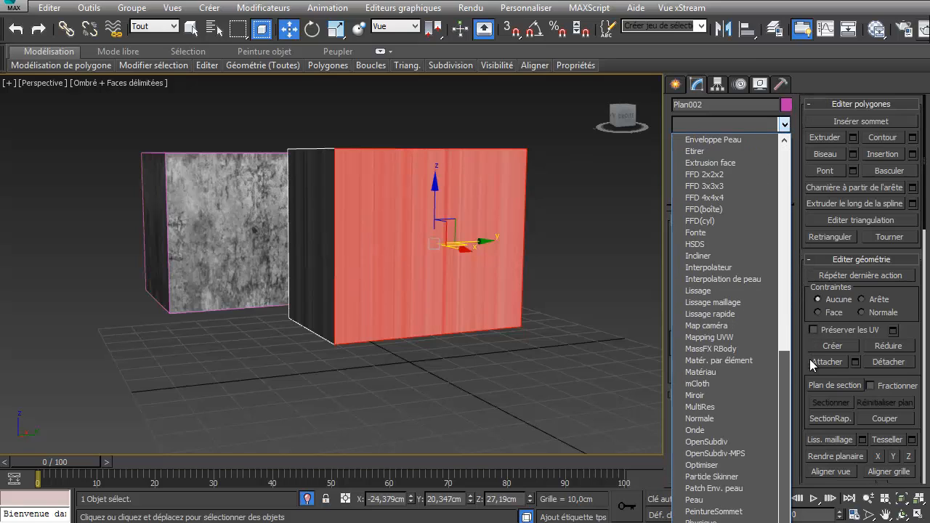
pyautogui.click(764, 339)
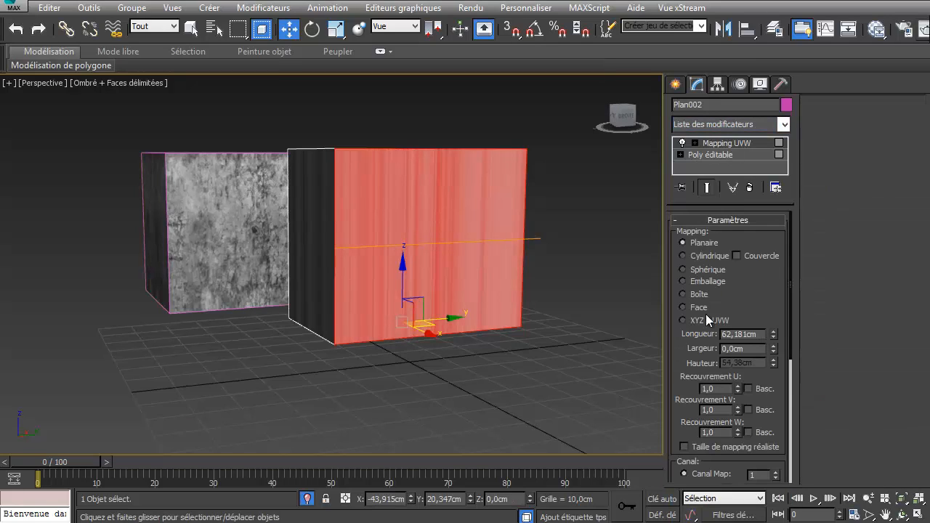
# Align the planar mapping to the X axis and fit it to the selected side face with Ajuster
pyautogui.keyDown('alt'); pyautogui.moveTo(582, 327); pyautogui.dragTo(501, 299, button='middle'); pyautogui.keyUp('alt')
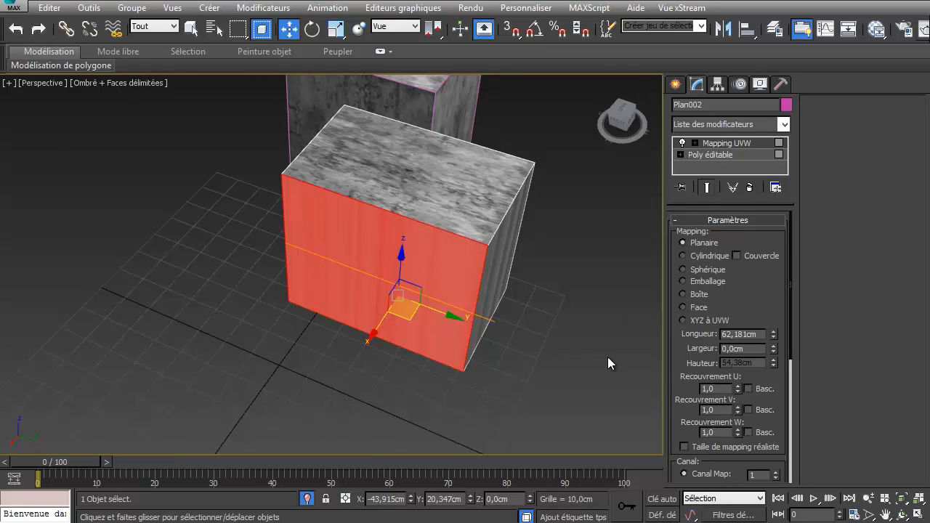
pyautogui.moveTo(681, 388); pyautogui.dragTo(690, 218)
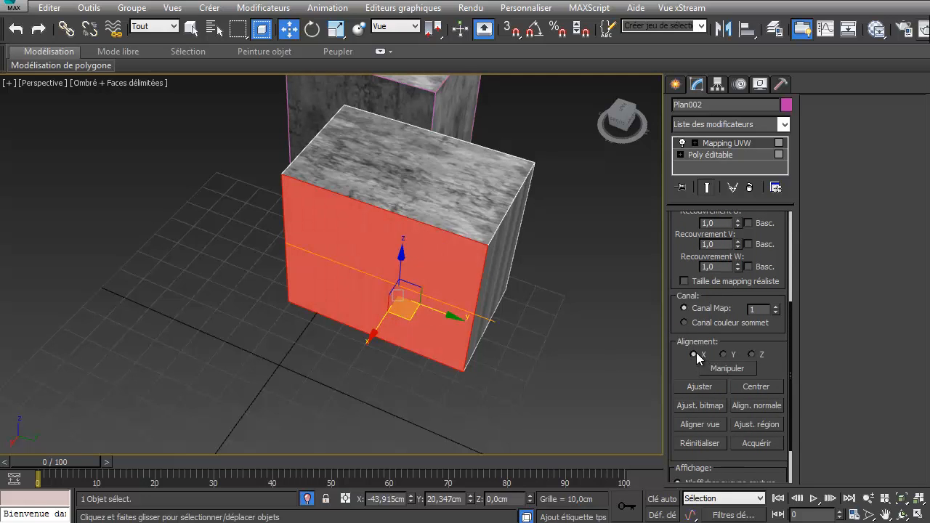
pyautogui.click(700, 387)
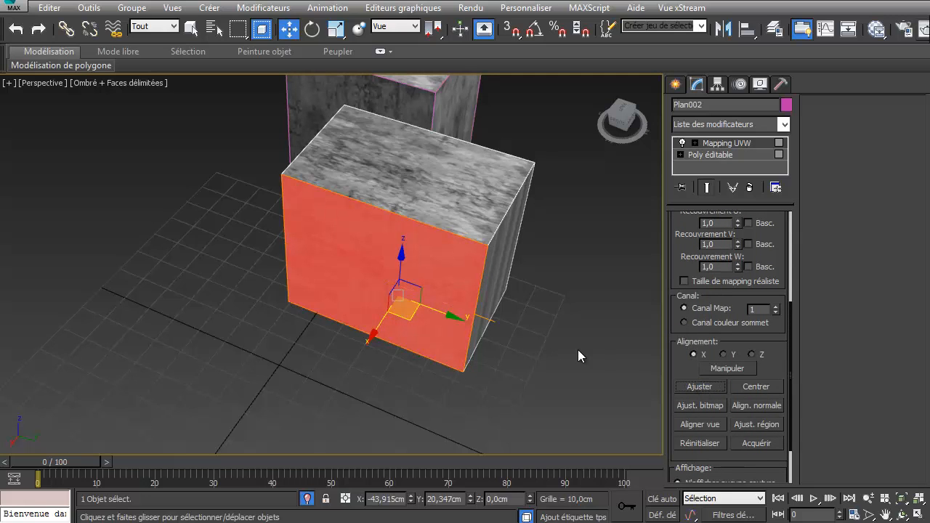
pyautogui.keyDown('alt'); pyautogui.moveTo(578, 350); pyautogui.dragTo(631, 316, button='middle'); pyautogui.keyUp('alt')
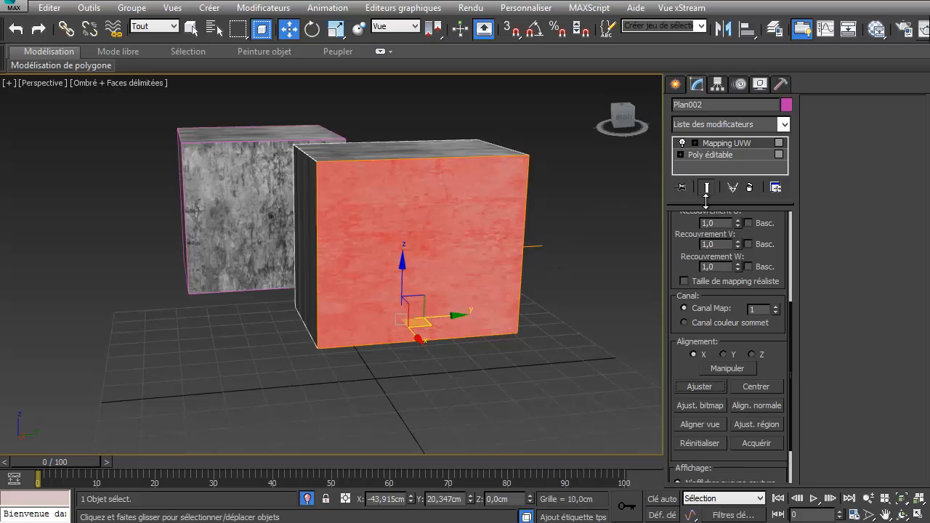
# Rotate the Mapping UVW gizmo a quarter turn about the X axis with angle snap on, and refit it to the face
pyautogui.moveTo(706, 196); pyautogui.dragTo(706, 234)
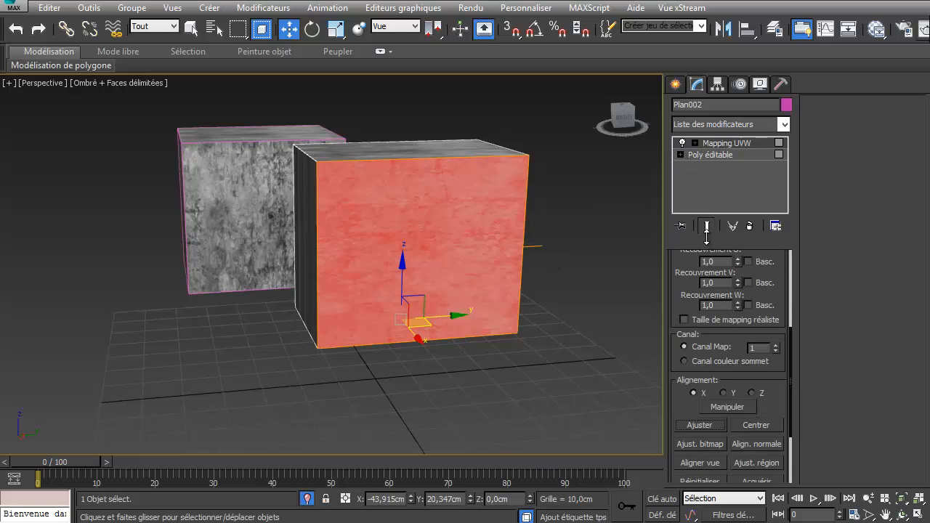
pyautogui.click(695, 143)
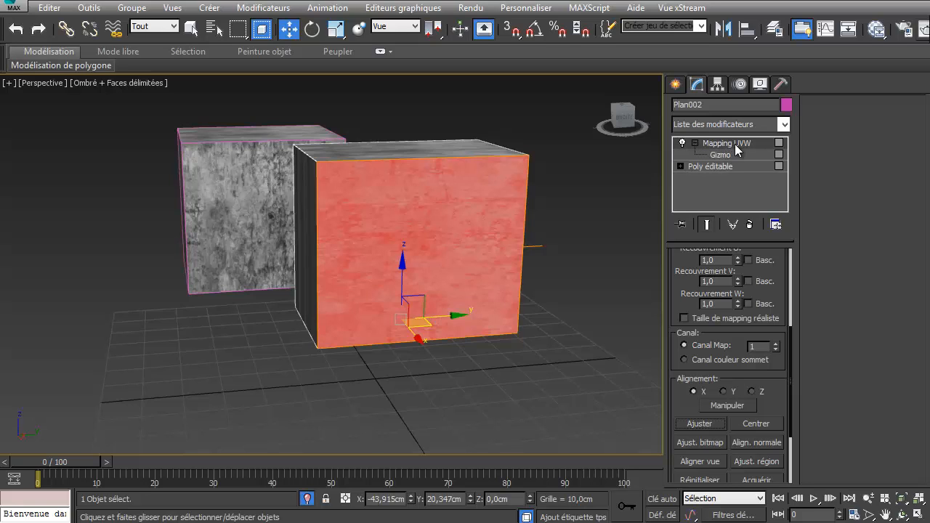
pyautogui.click(729, 155)
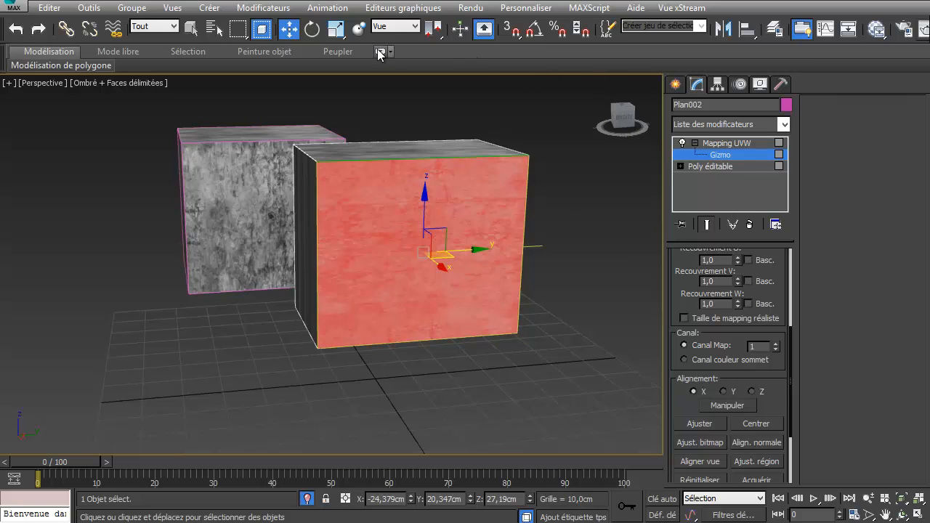
pyautogui.click(313, 30)
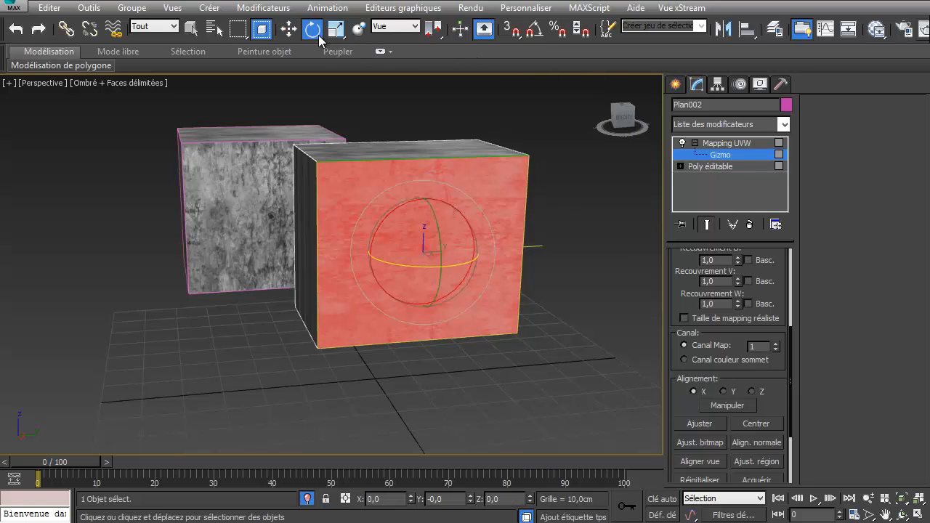
pyautogui.click(536, 29)
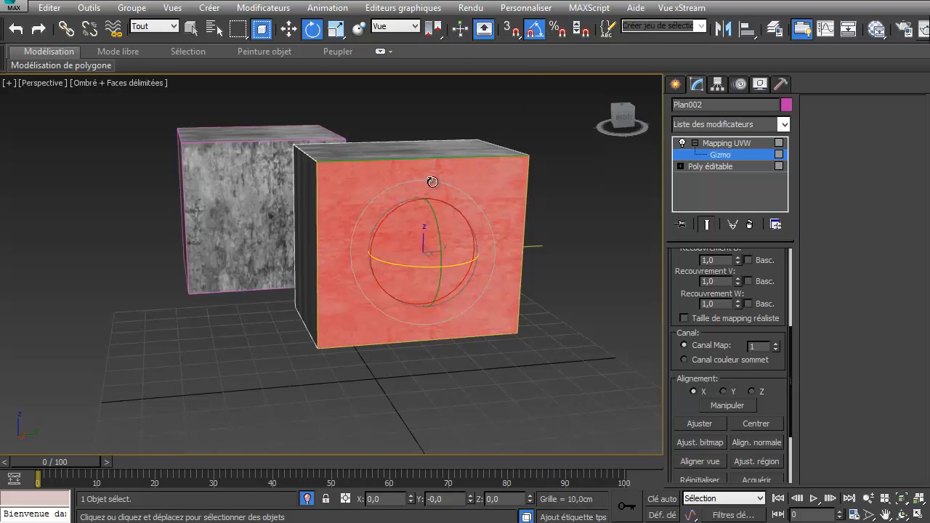
pyautogui.moveTo(406, 205); pyautogui.dragTo(338, 211)
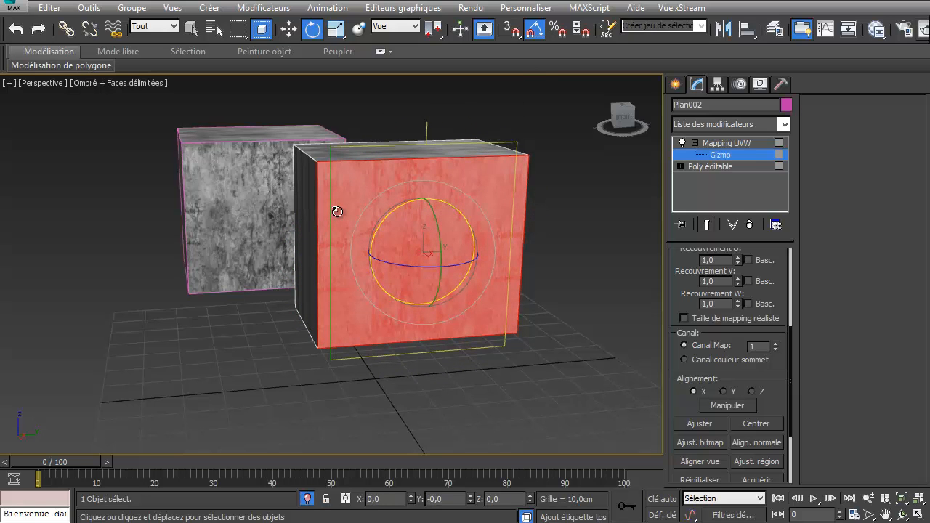
pyautogui.click(695, 423)
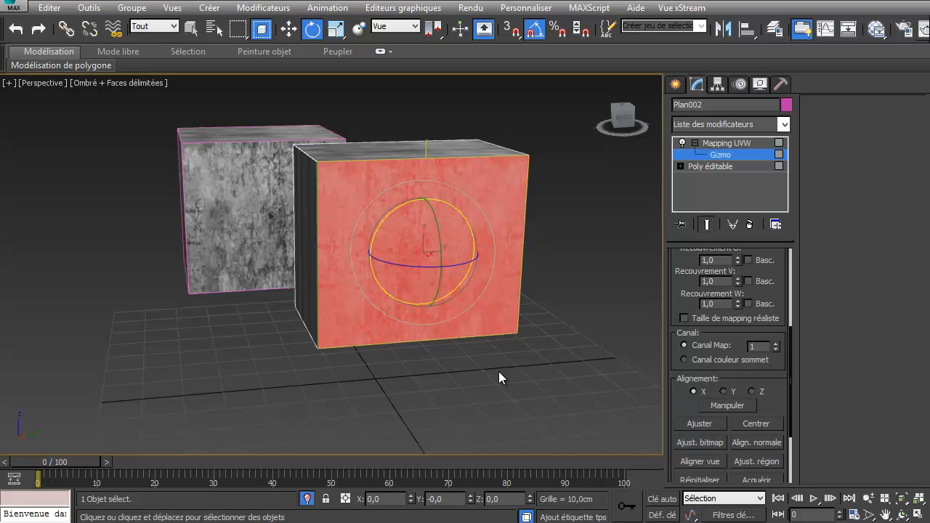
# Set the mapping's Recouvrement U and Recouvrement V tiling to 2
pyautogui.moveTo(688, 280); pyautogui.dragTo(689, 385)
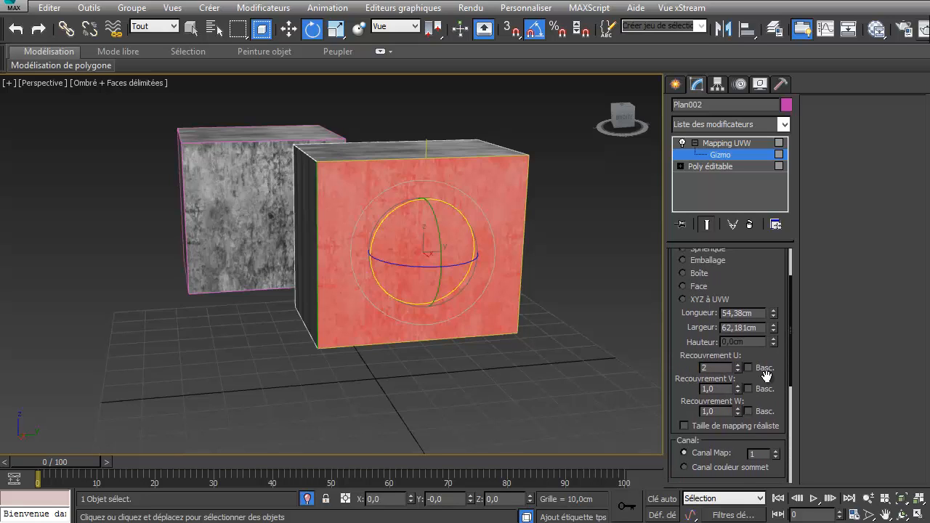
pyautogui.click(727, 390)
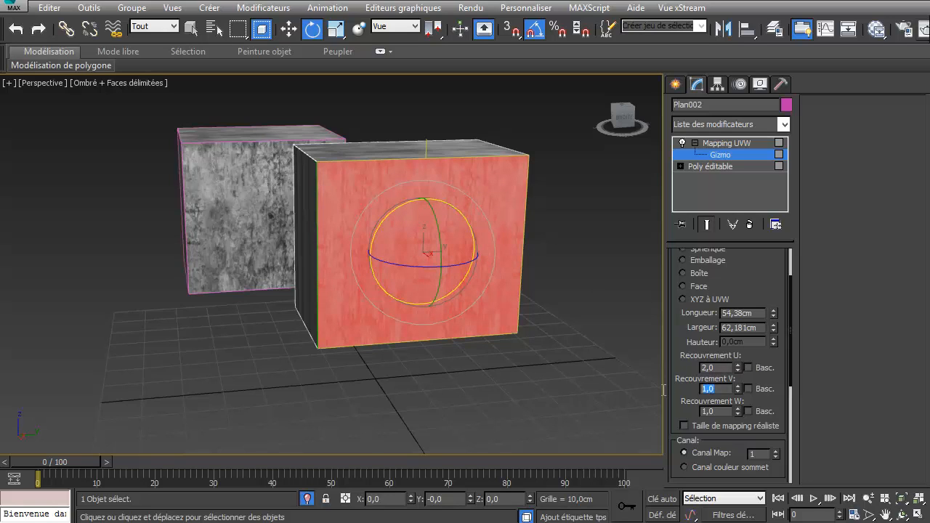
pyautogui.write('2')
pyautogui.press('Return')
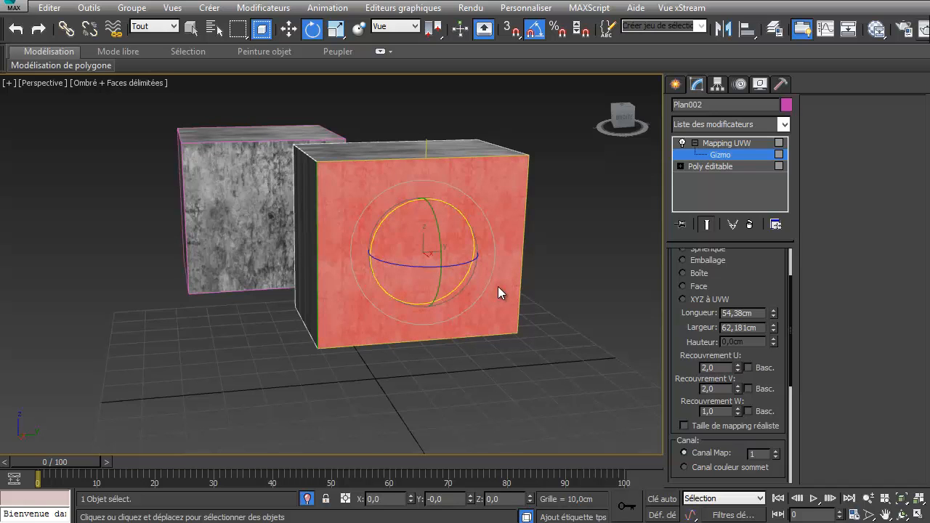
# Set the mapping's Recouvrement U and Recouvrement V tiling to 1
pyautogui.scroll(4, 393, 234)
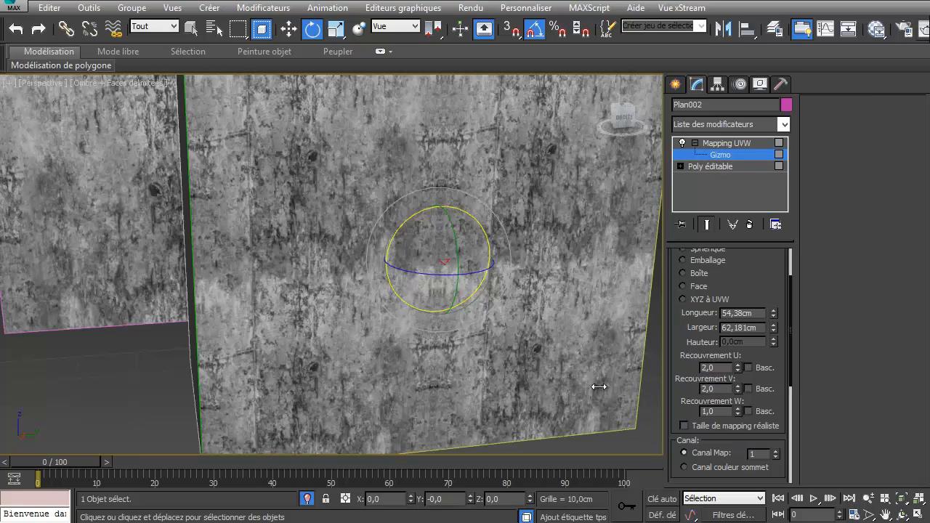
pyautogui.write('1')
pyautogui.doubleClick(730, 388)
pyautogui.write('1')
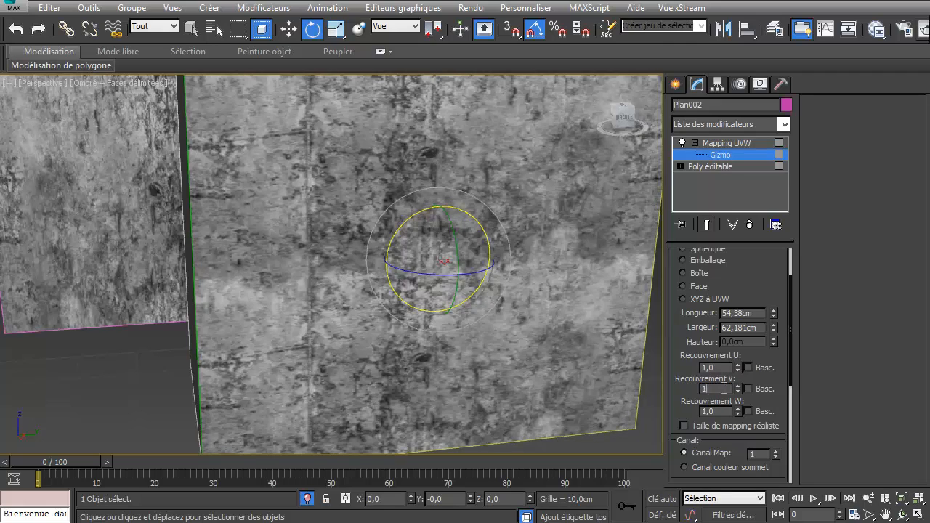
pyautogui.press('Return')
pyautogui.scroll(-5, 309, 339)
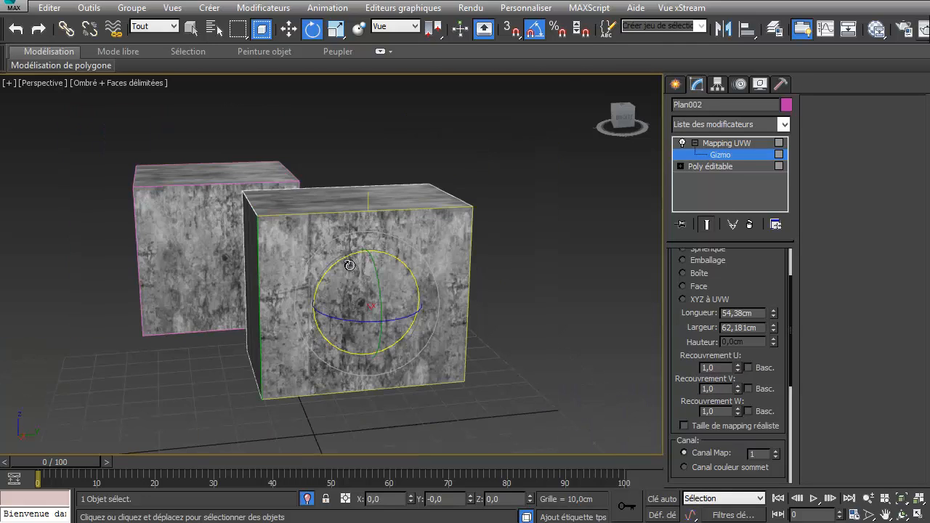
# Collapse the extruded block and its Mapping UVW modifier into an editable polygon
pyautogui.keyDown('alt'); pyautogui.moveTo(339, 252); pyautogui.dragTo(347, 248, button='middle'); pyautogui.keyUp('alt')
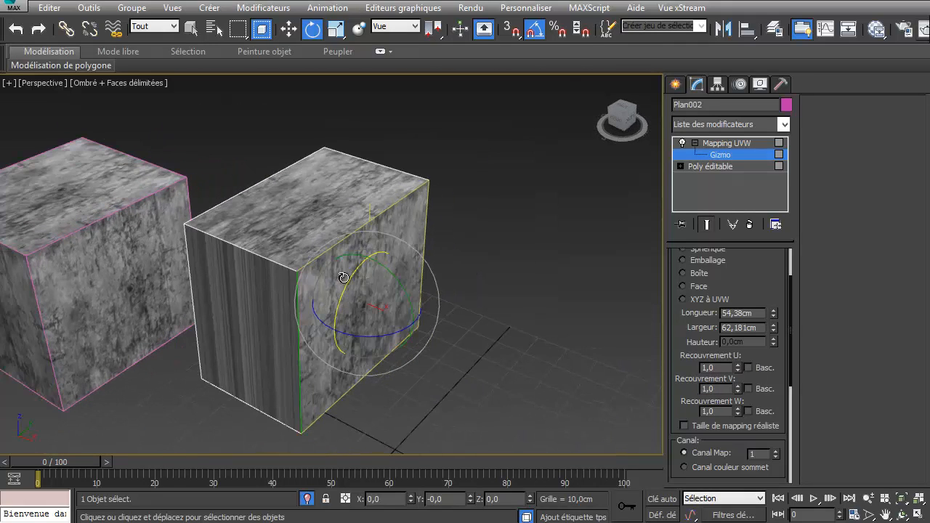
pyautogui.rightClick(345, 277)
pyautogui.moveTo(458, 422)
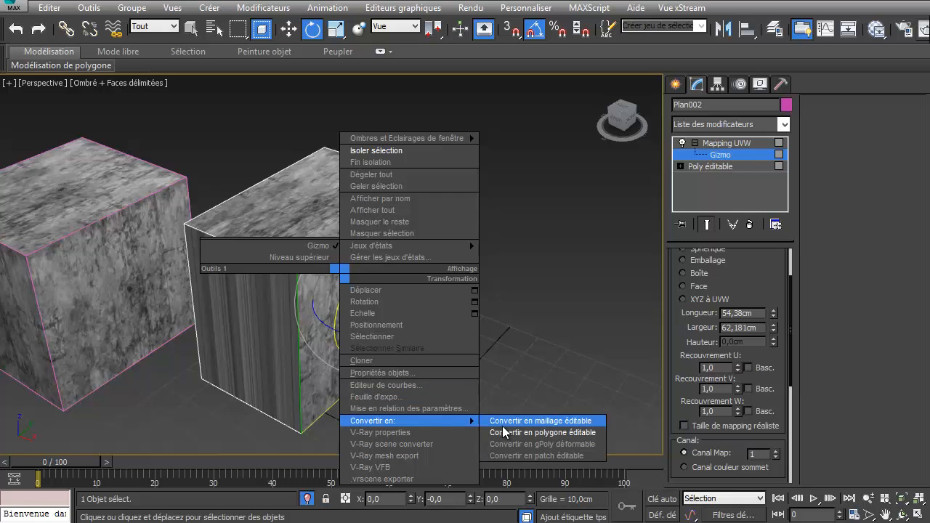
pyautogui.click(533, 432)
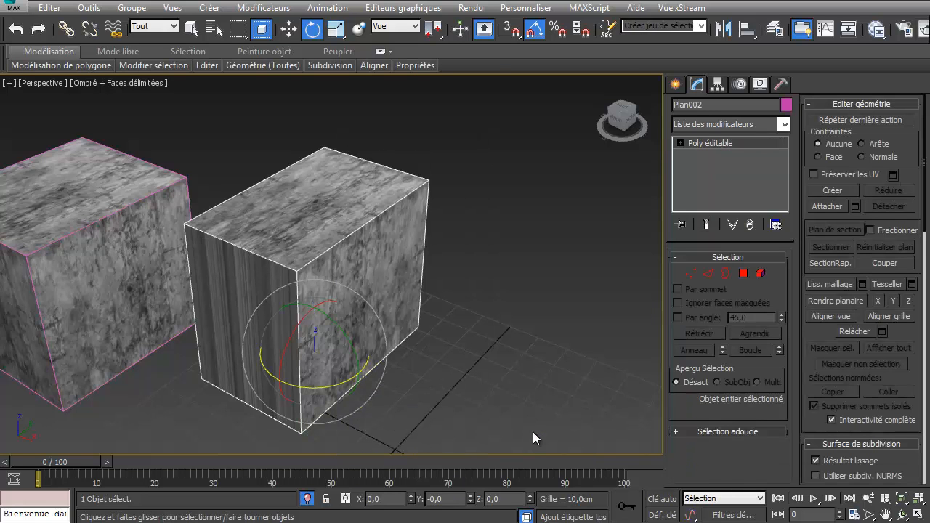
# Select the block's two opposite short end faces at polygon level and add a Mapping UVW modifier to them
pyautogui.click(743, 274)
pyautogui.click(270, 322)
pyautogui.keyDown('alt'); pyautogui.moveTo(270, 322); pyautogui.dragTo(179, 354, button='middle'); pyautogui.keyUp('alt')
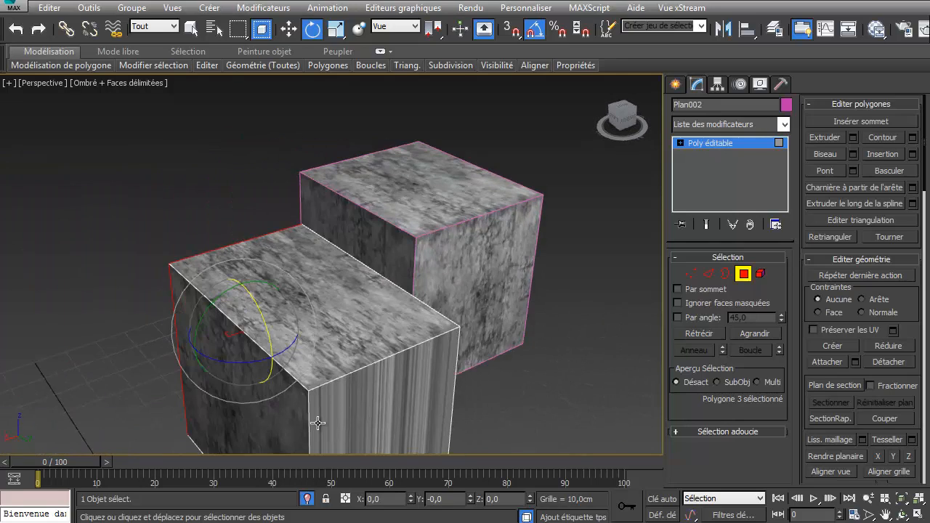
pyautogui.keyDown('ctrl'); pyautogui.click(380, 423); pyautogui.keyUp('ctrl')
pyautogui.keyDown('alt'); pyautogui.moveTo(391, 370); pyautogui.dragTo(381, 299, button='middle'); pyautogui.keyUp('alt')
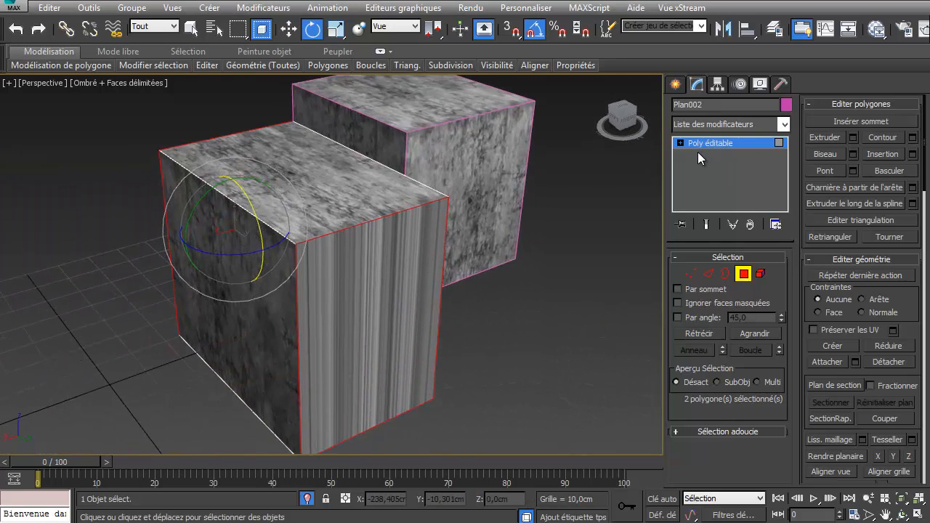
pyautogui.click(783, 125)
pyautogui.scroll(-12, 742, 382)
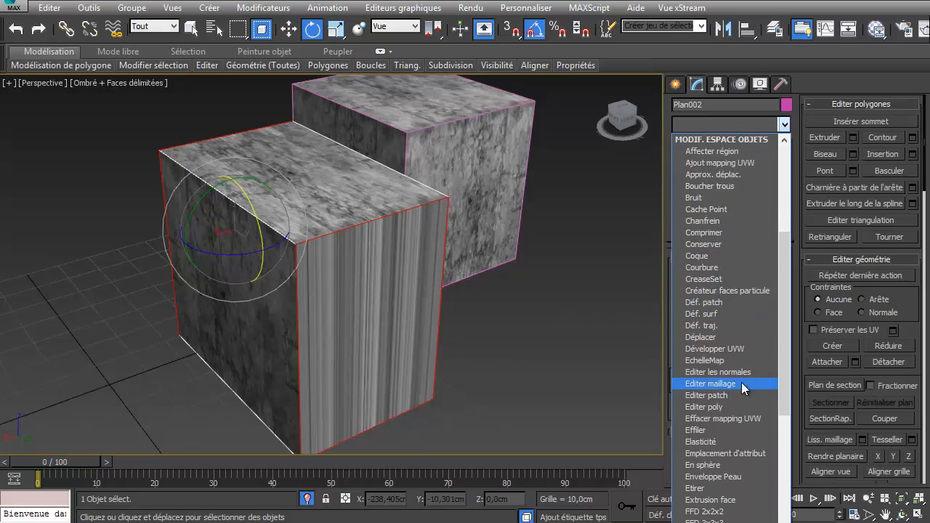
pyautogui.scroll(-4, 753, 298)
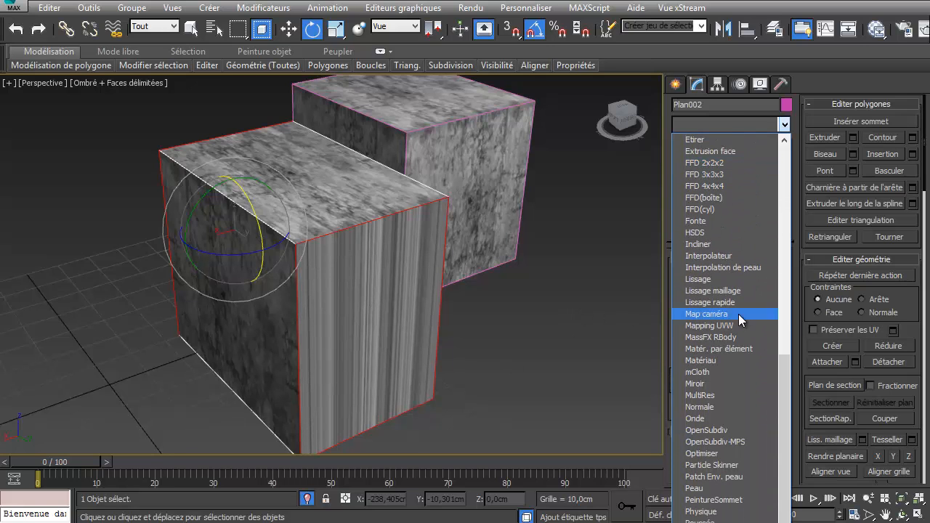
pyautogui.click(739, 326)
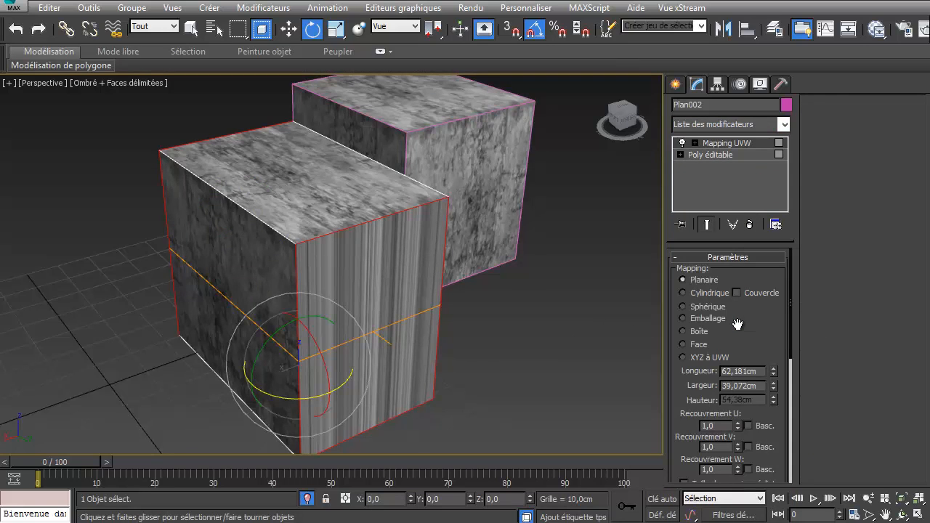
# Align the end faces' planar mapping to the Y axis and fit it to them with Ajuster
pyautogui.moveTo(675, 404); pyautogui.dragTo(669, 269)
pyautogui.click(723, 430)
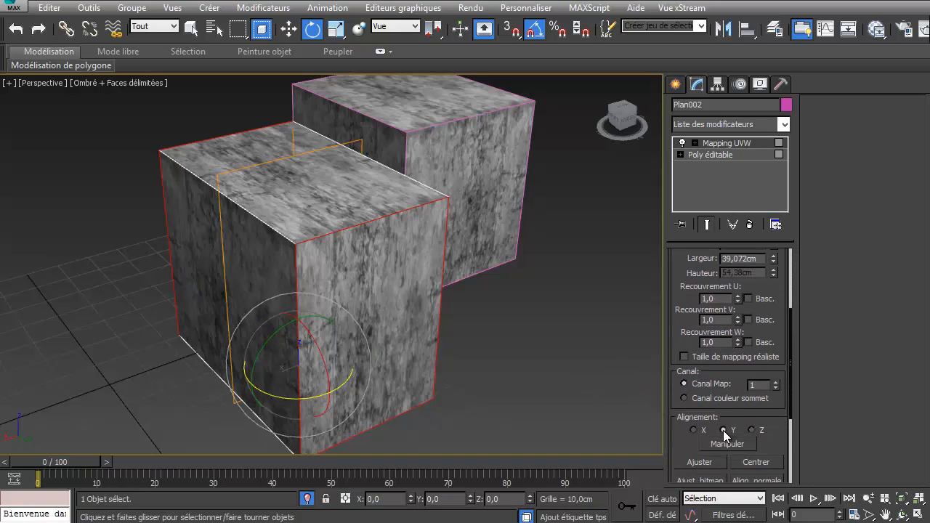
pyautogui.click(694, 464)
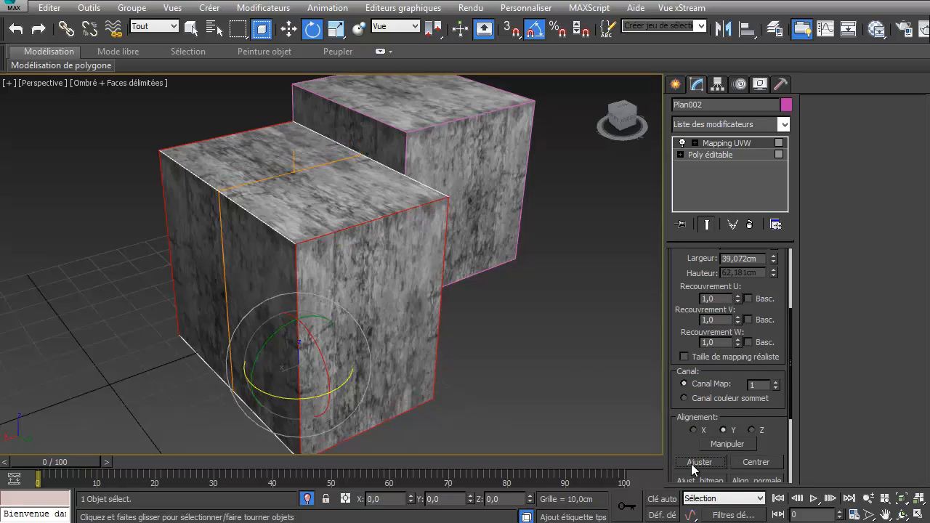
pyautogui.keyDown('alt'); pyautogui.moveTo(345, 286); pyautogui.dragTo(136, 121, button='middle'); pyautogui.keyUp('alt')
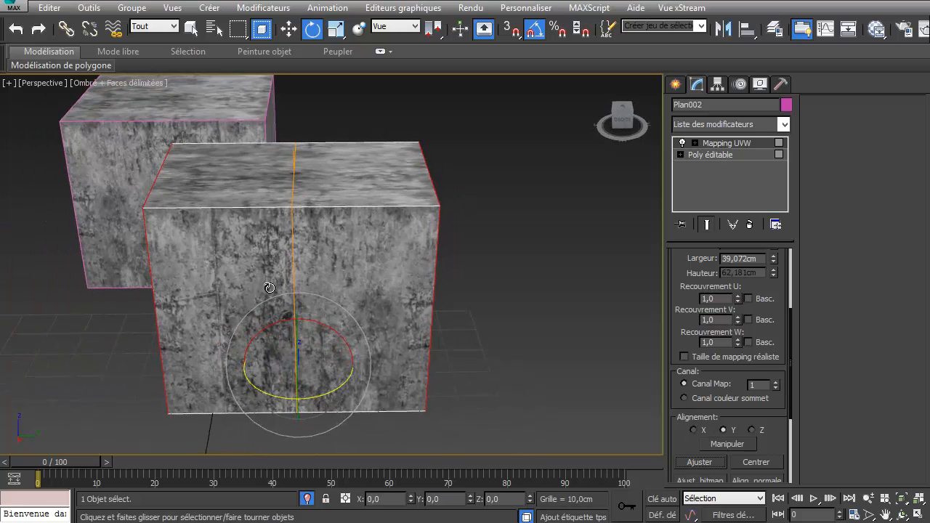
pyautogui.keyDown('alt'); pyautogui.moveTo(272, 289); pyautogui.dragTo(493, 341, button='middle'); pyautogui.keyUp('alt')
# Shift the Mapping UVW gizmo slightly along X and raise it about 0,64 cm to offset the texture on the end faces
pyautogui.rightClick(477, 334)
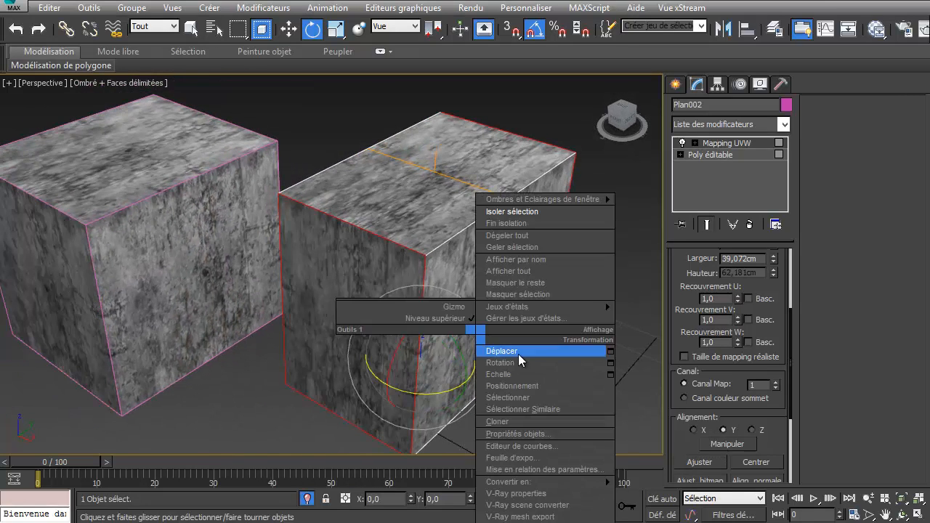
pyautogui.click(528, 352)
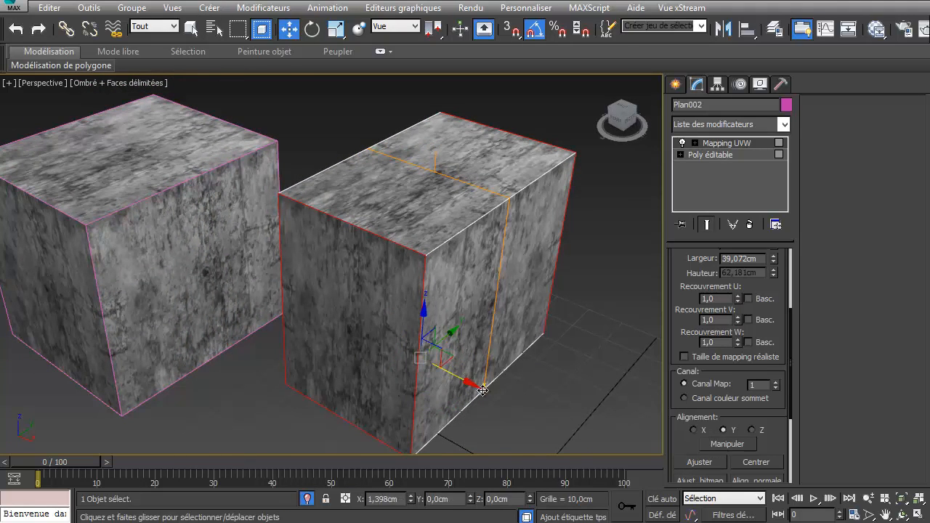
pyautogui.keyDown('alt'); pyautogui.moveTo(465, 380); pyautogui.dragTo(432, 361, button='middle'); pyautogui.keyUp('alt')
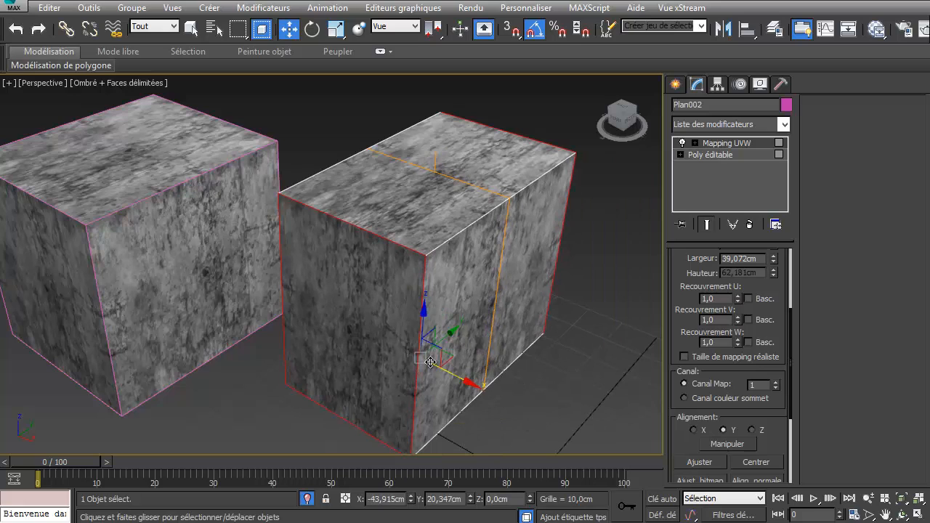
pyautogui.click(720, 145)
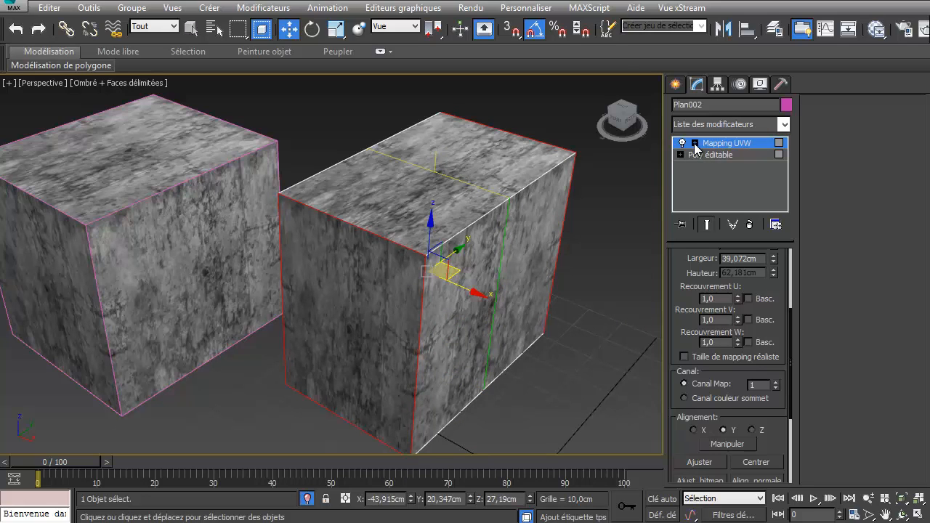
pyautogui.click(695, 144)
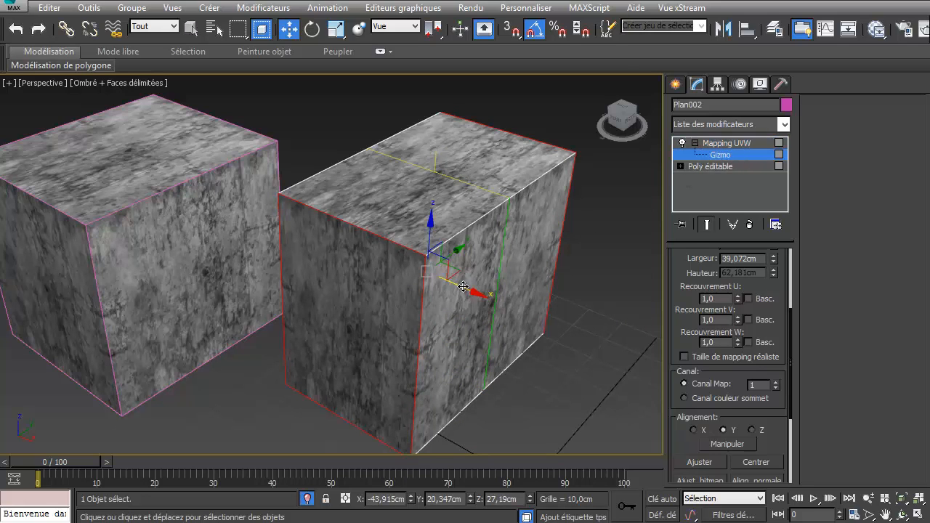
pyautogui.moveTo(463, 287); pyautogui.dragTo(463, 240)
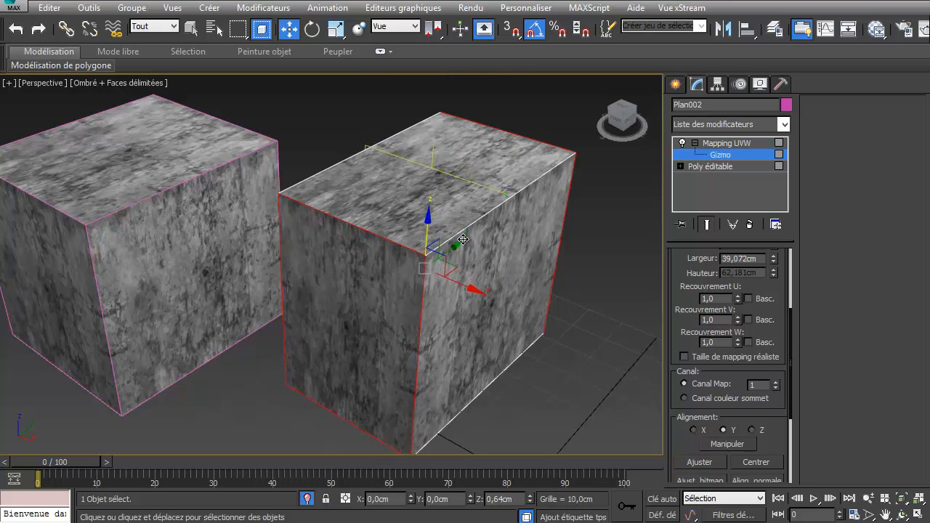
pyautogui.keyDown('alt'); pyautogui.moveTo(463, 240); pyautogui.dragTo(168, 459, button='middle'); pyautogui.keyUp('alt')
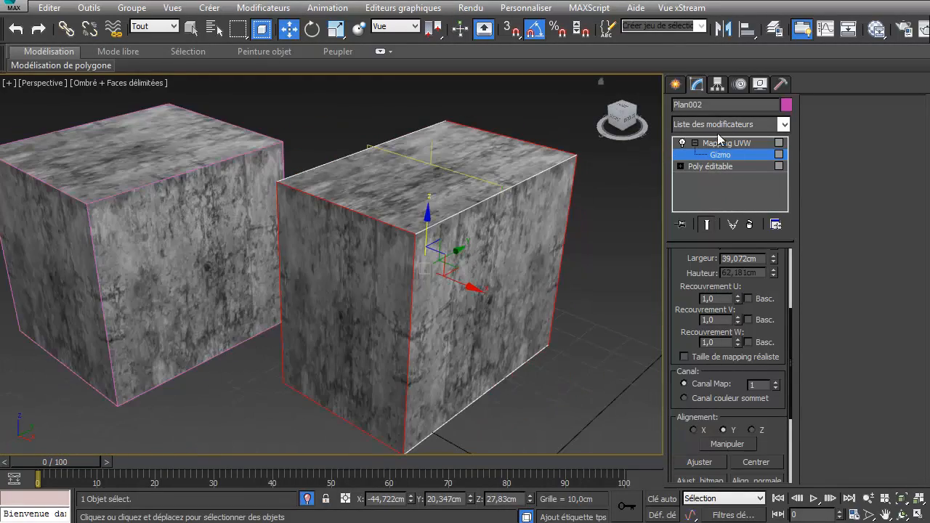
# Create a standard cylinder about 13,3 cm in radius and 38,2 cm high beside the extruded block
pyautogui.click(683, 85)
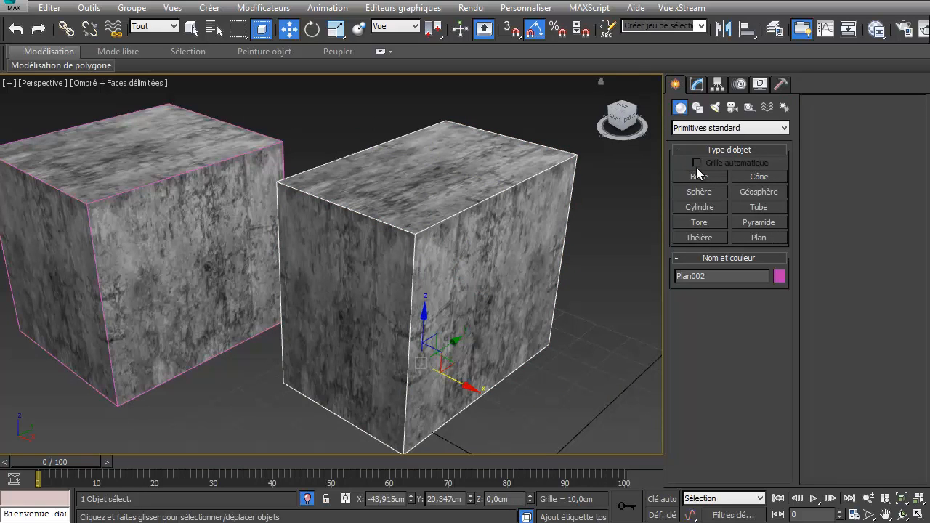
pyautogui.click(717, 208)
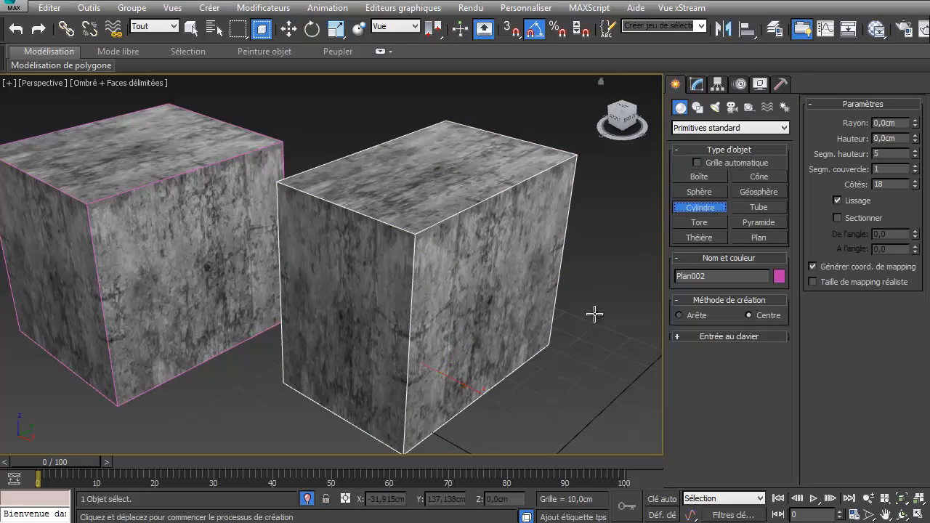
pyautogui.moveTo(607, 378); pyautogui.dragTo(590, 343)
pyautogui.press('w')
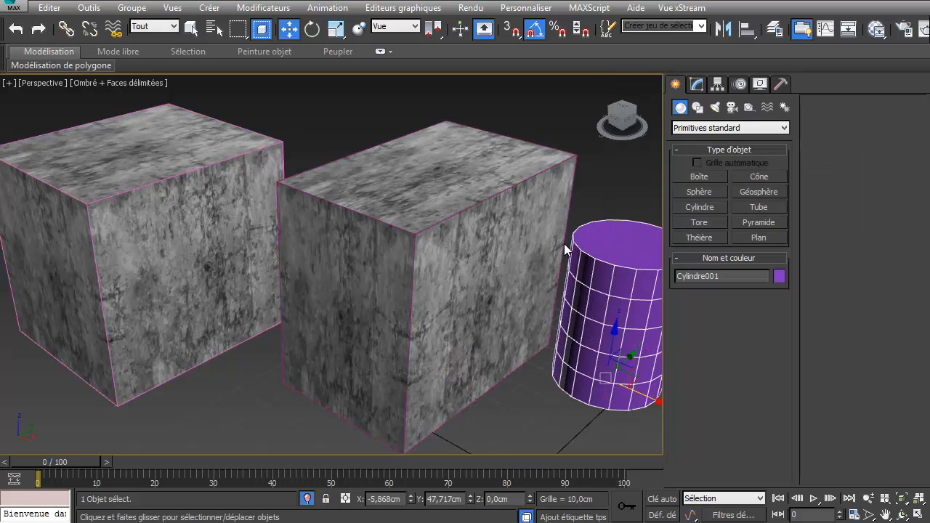
# Switch to the images folder in File Explorer and apply Concrete.Precast Structural Concrete.Smooth.bump.jpg to the cylinder
pyautogui.hotkey('alt', 'Tab')
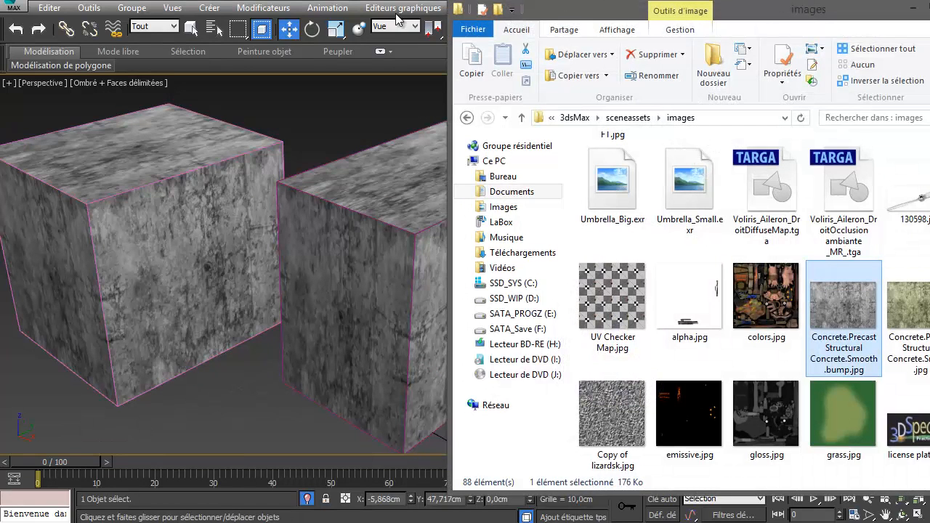
pyautogui.moveTo(765, 22); pyautogui.dragTo(260, 10)
pyautogui.moveTo(367, 298); pyautogui.dragTo(628, 370)
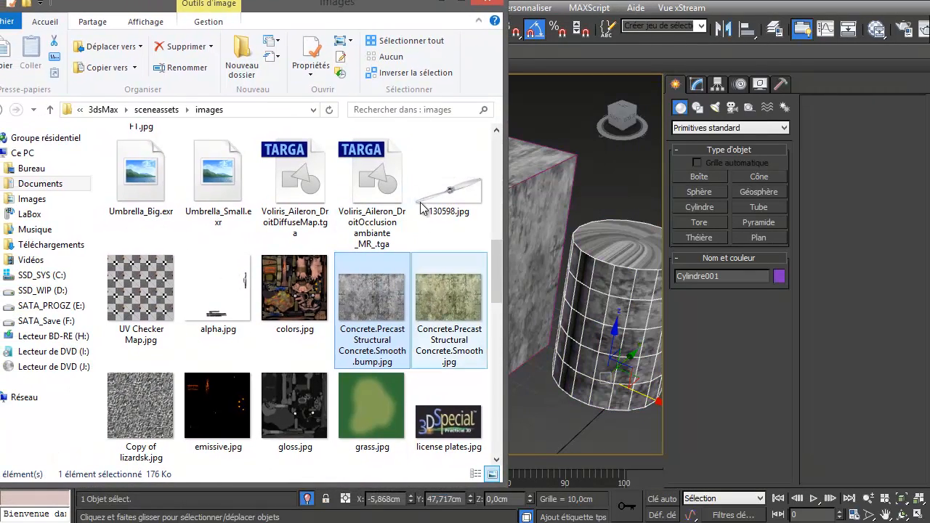
pyautogui.click(442, 1)
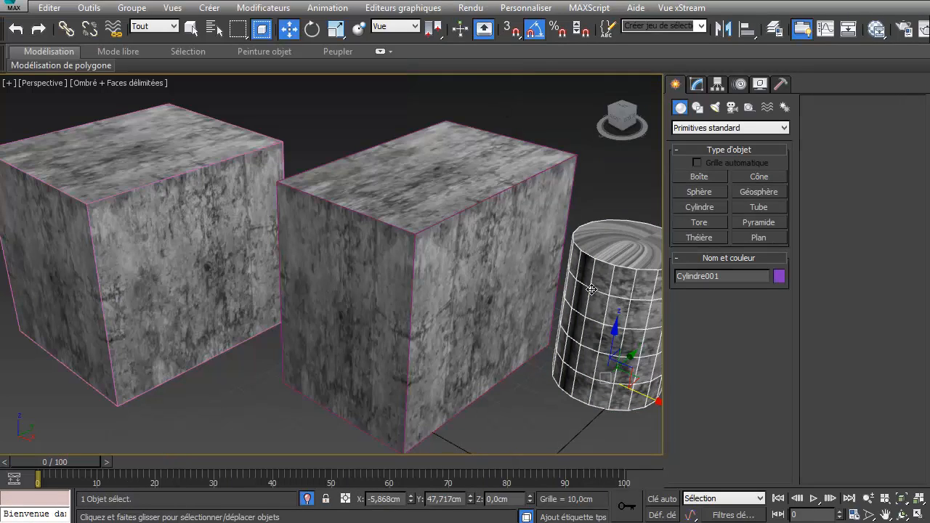
# Add a Mapping UVW modifier to the textured cylinder
pyautogui.click(697, 84)
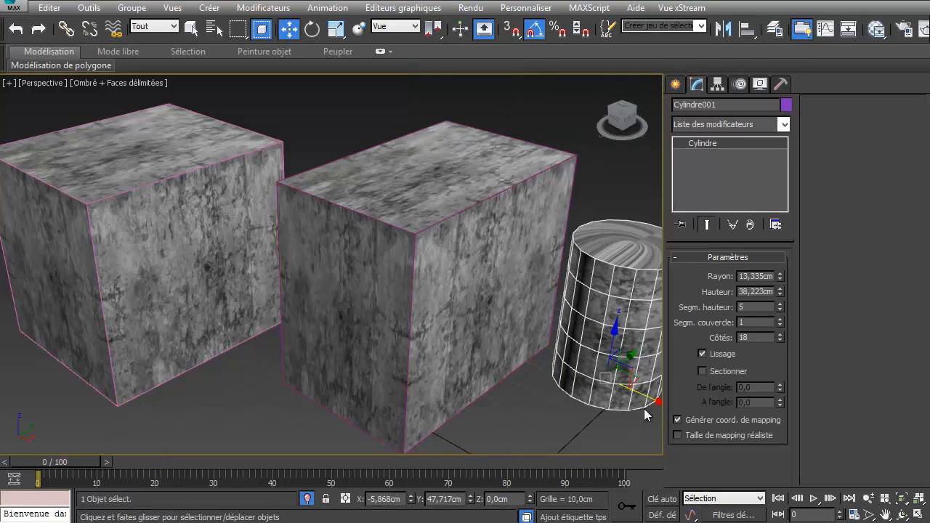
pyautogui.keyDown('alt'); pyautogui.moveTo(530, 334); pyautogui.dragTo(344, 383, button='middle'); pyautogui.keyUp('alt')
pyautogui.moveTo(369, 273); pyautogui.dragTo(389, 288, button='middle')
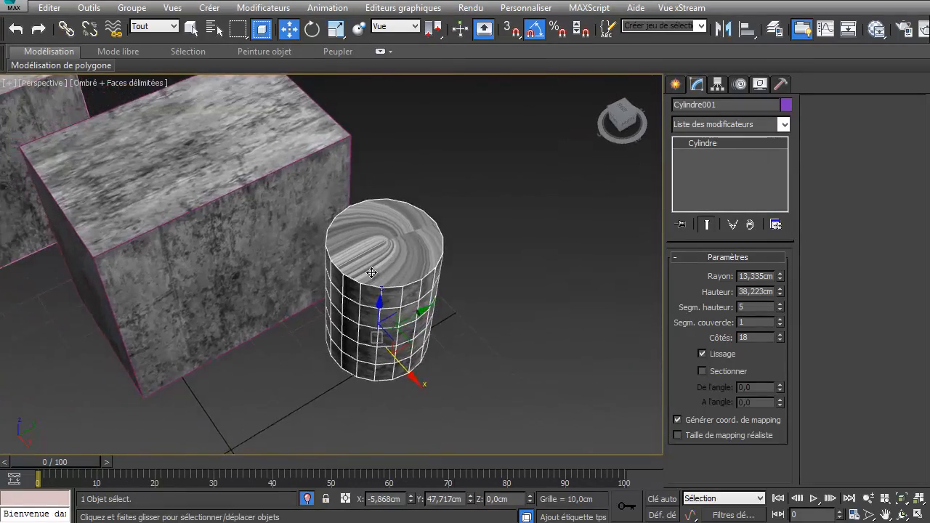
pyautogui.scroll(3, 395, 237)
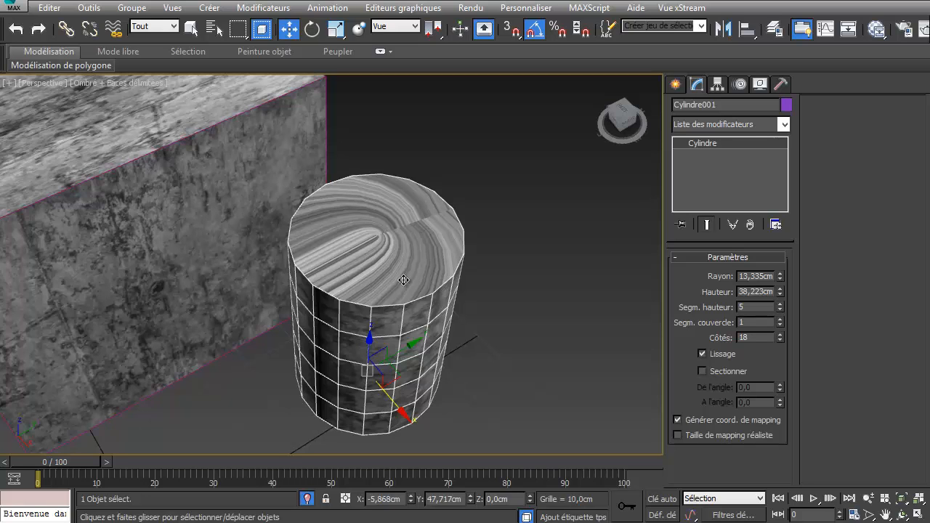
pyautogui.click(785, 124)
pyautogui.scroll(2, 769, 212)
pyautogui.scroll(-15, 771, 211)
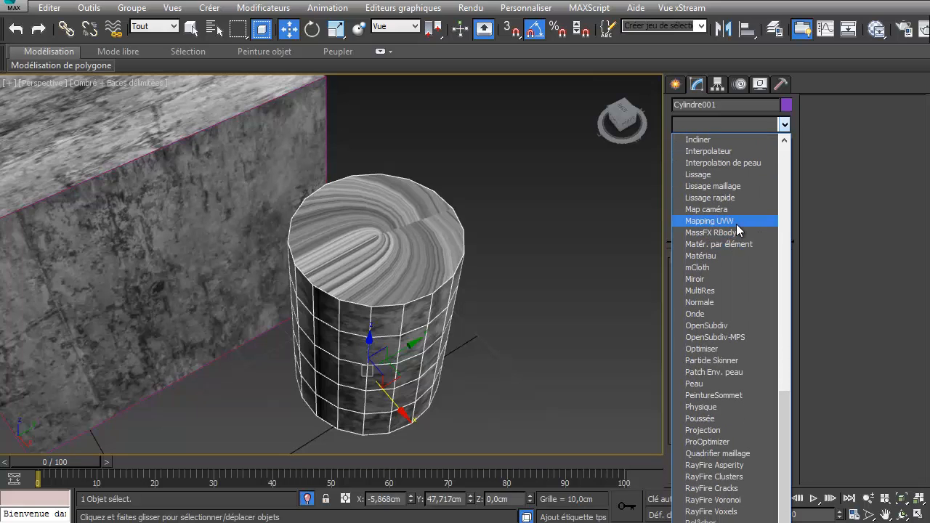
pyautogui.click(737, 222)
# Set the cylinder's mapping to Cylindrique with the Couvercle option enabled so its caps are textured too
pyautogui.keyDown('alt'); pyautogui.moveTo(436, 313); pyautogui.dragTo(354, 335, button='middle'); pyautogui.keyUp('alt')
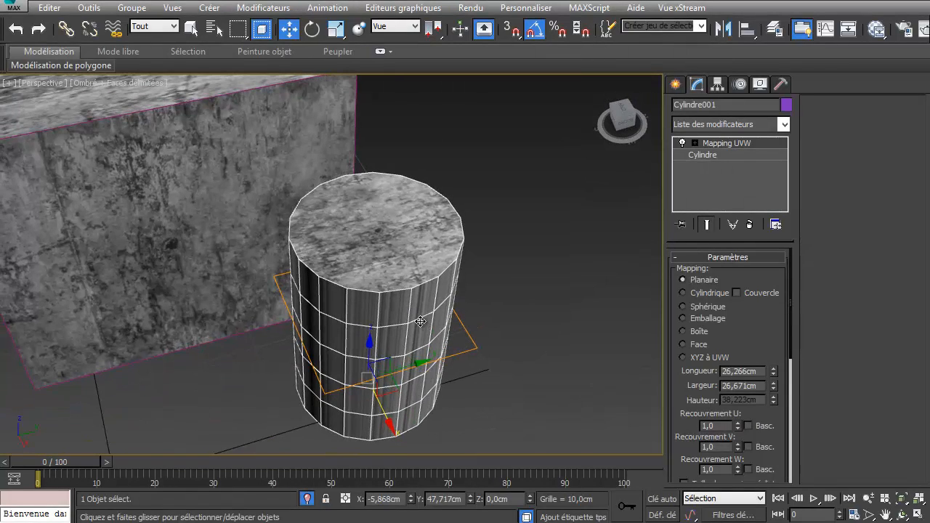
pyautogui.click(693, 294)
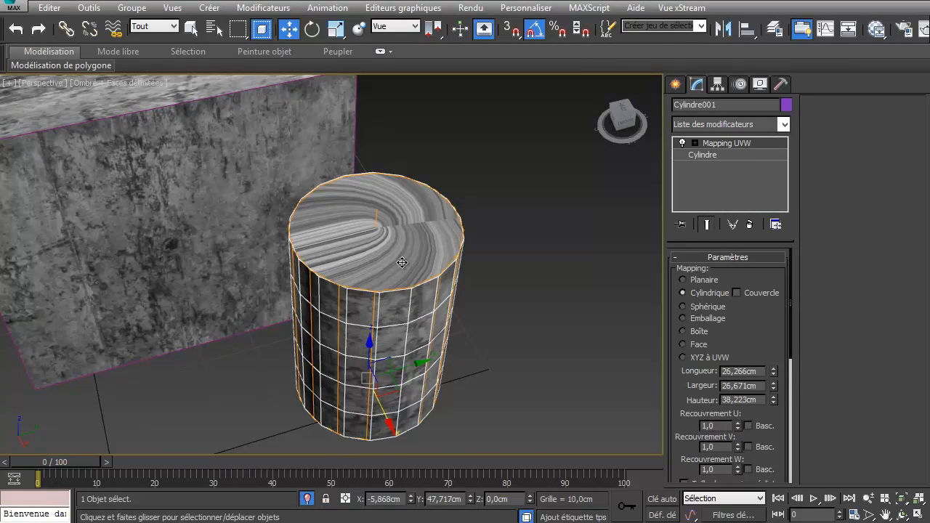
pyautogui.click(752, 290)
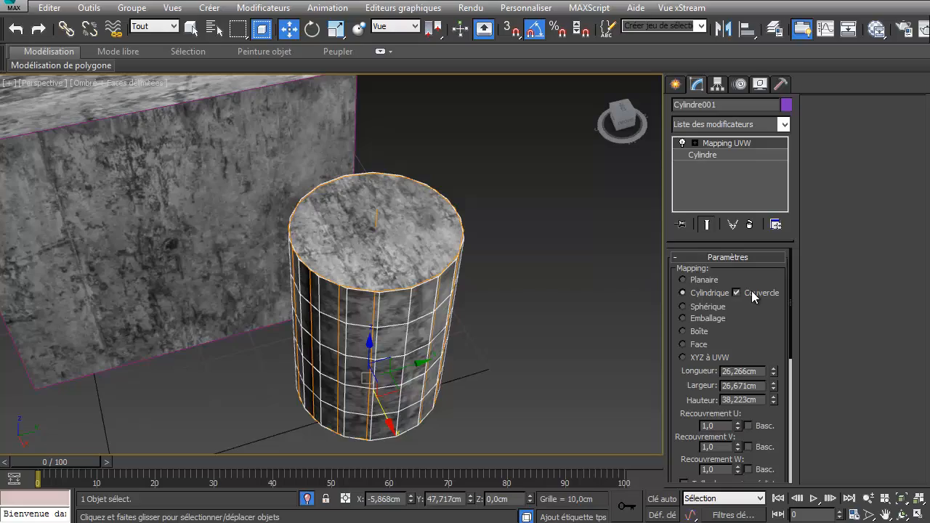
pyautogui.keyDown('alt'); pyautogui.moveTo(552, 349); pyautogui.dragTo(245, 331, button='middle'); pyautogui.keyUp('alt')
pyautogui.scroll(-3, 552, 364)
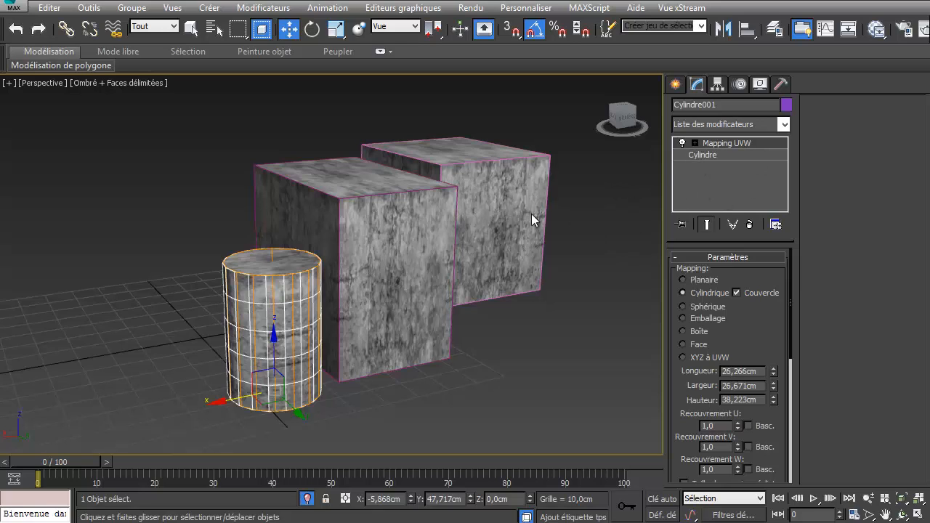
# Examine the Mapping UVW gizmo and Poly éditable levels of the extruded block, and the Mapping UVW and Boîte parameters of the rear box
pyautogui.click(407, 234)
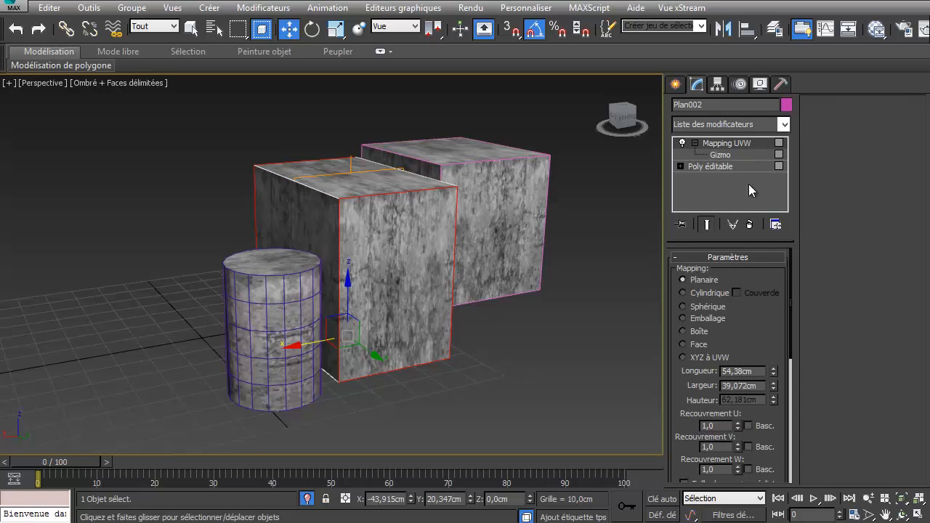
pyautogui.click(680, 165)
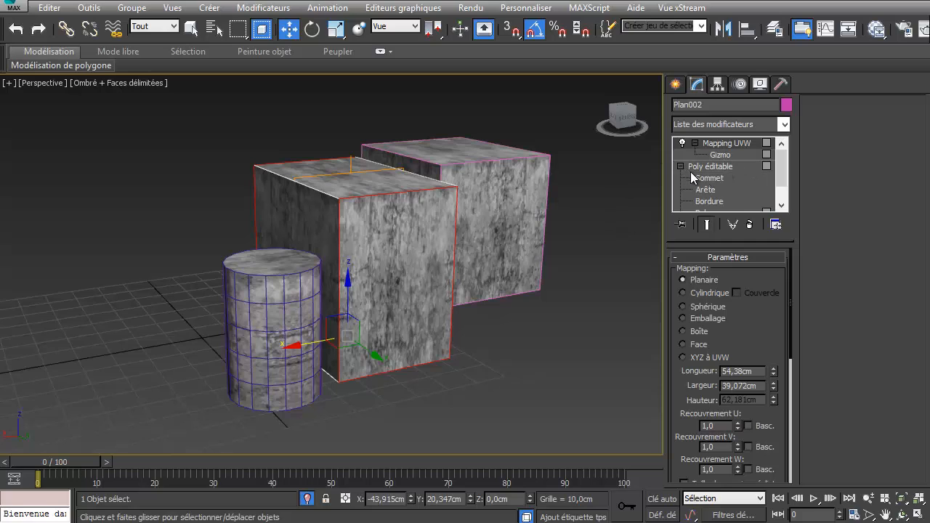
pyautogui.click(736, 152)
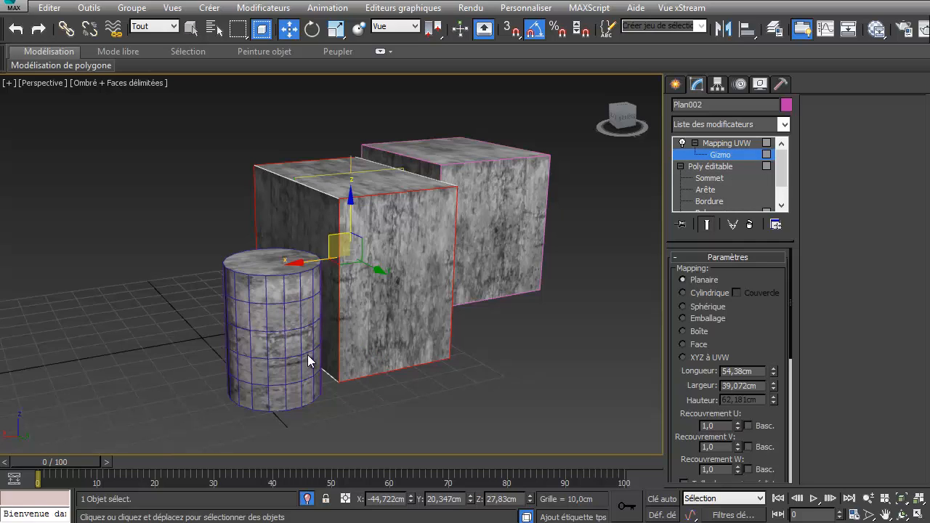
pyautogui.click(730, 143)
pyautogui.click(502, 194)
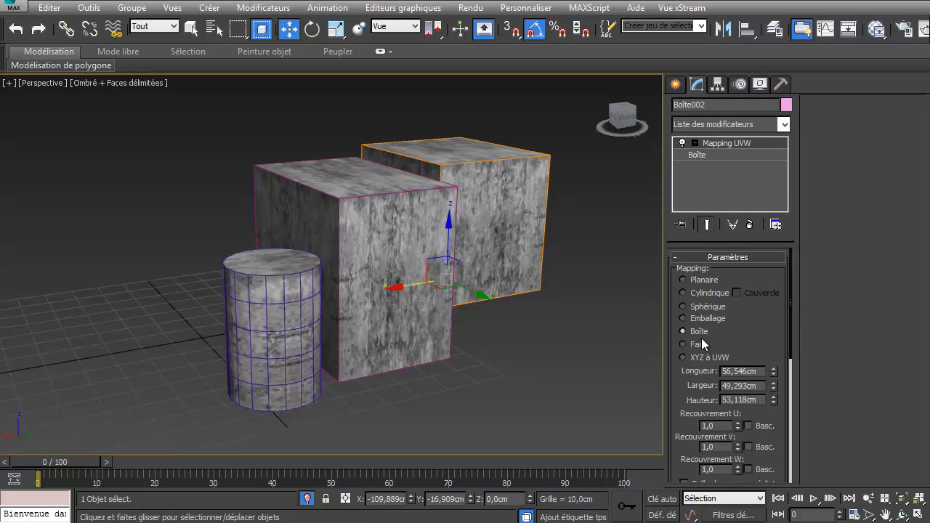
pyautogui.click(711, 158)
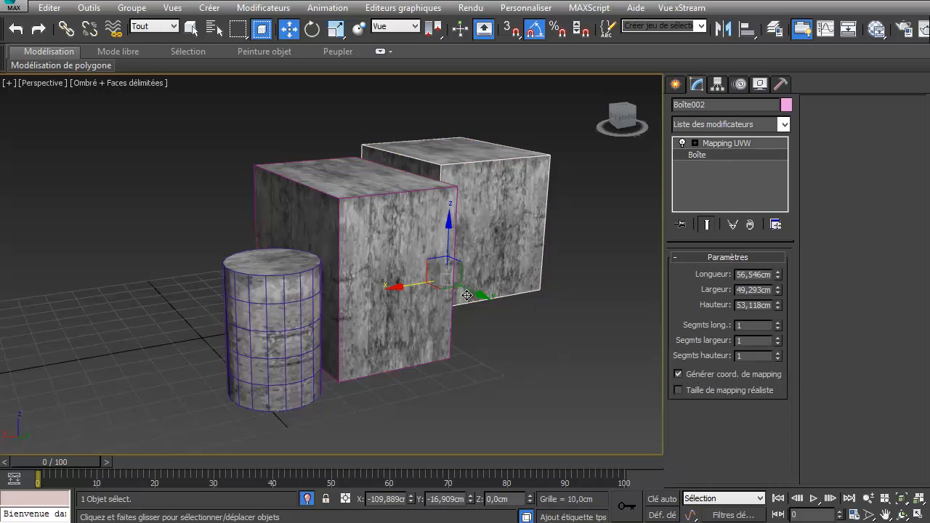
pyautogui.keyDown('alt'); pyautogui.moveTo(445, 333); pyautogui.dragTo(459, 366, button='middle'); pyautogui.keyUp('alt')
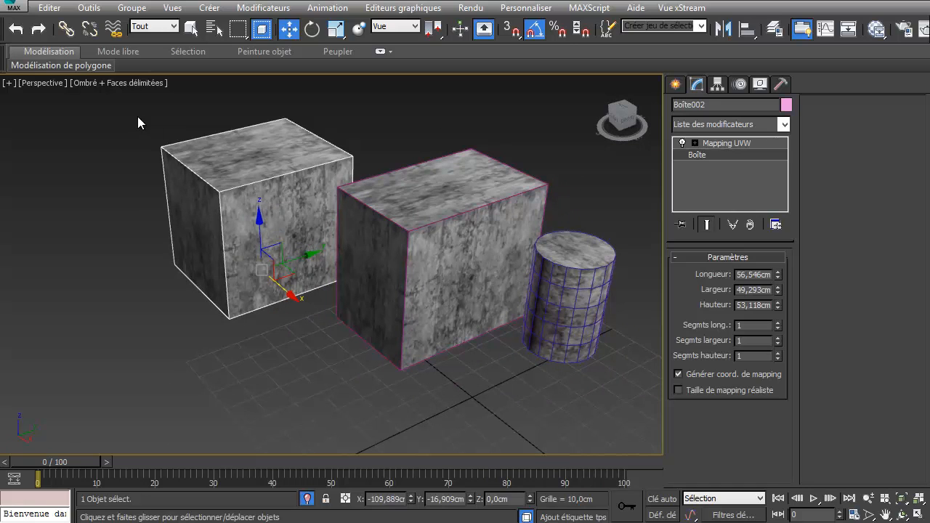
pyautogui.moveTo(590, 414); pyautogui.dragTo(643, 436)
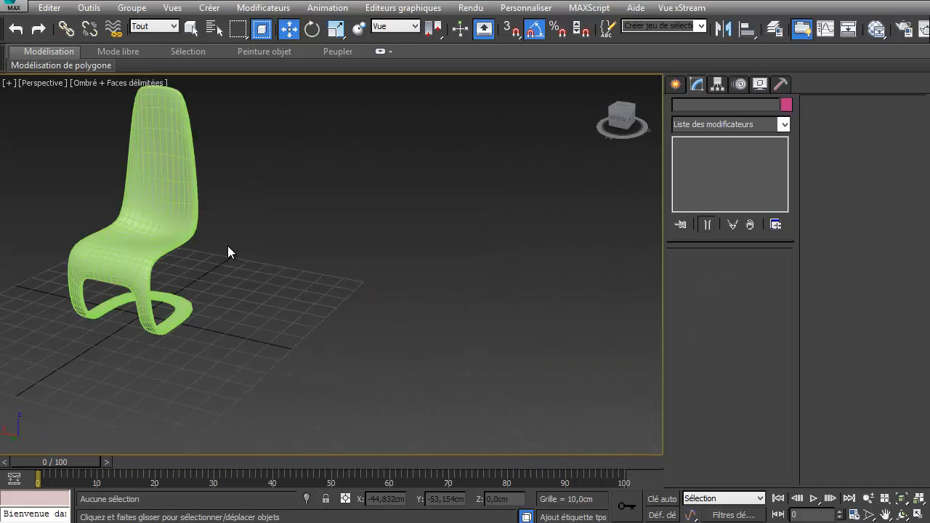
pyautogui.keyDown('alt'); pyautogui.moveTo(228, 252); pyautogui.dragTo(471, 300, button='middle'); pyautogui.keyUp('alt')
pyautogui.scroll(4, 479, 303)
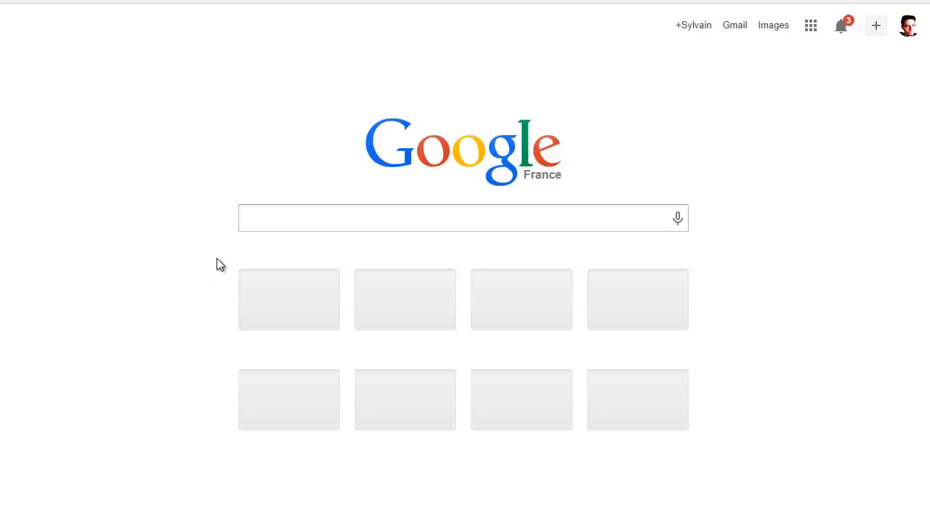
# Search Google in the web browser for "texture bois"
pyautogui.click(281, 220)
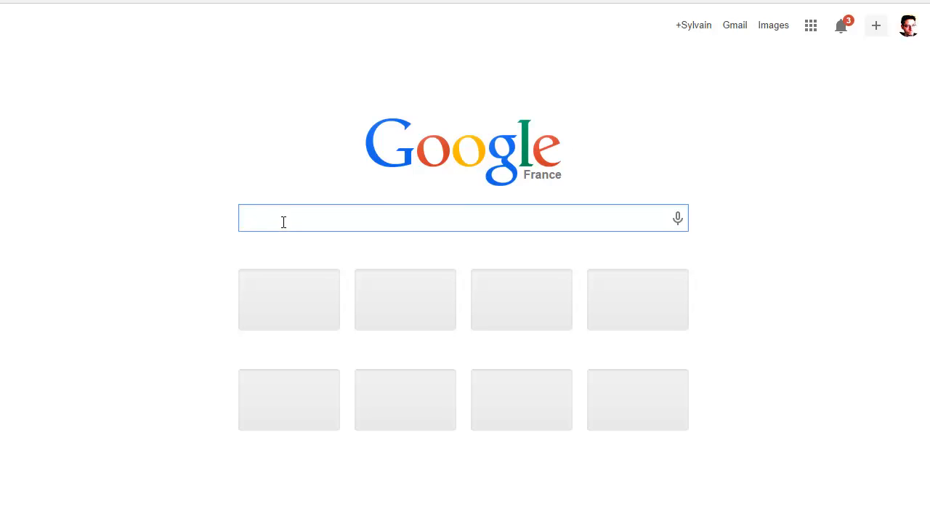
pyautogui.write('textur')
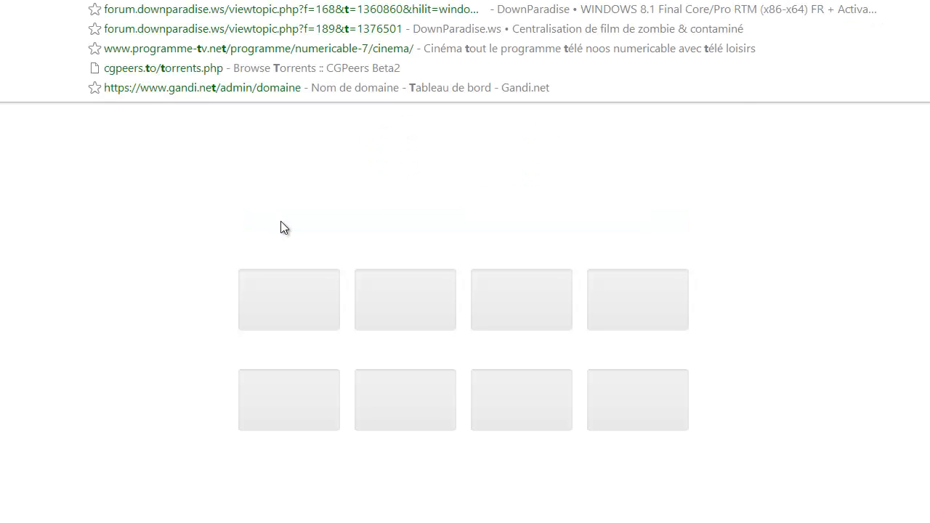
pyautogui.write('e bois')
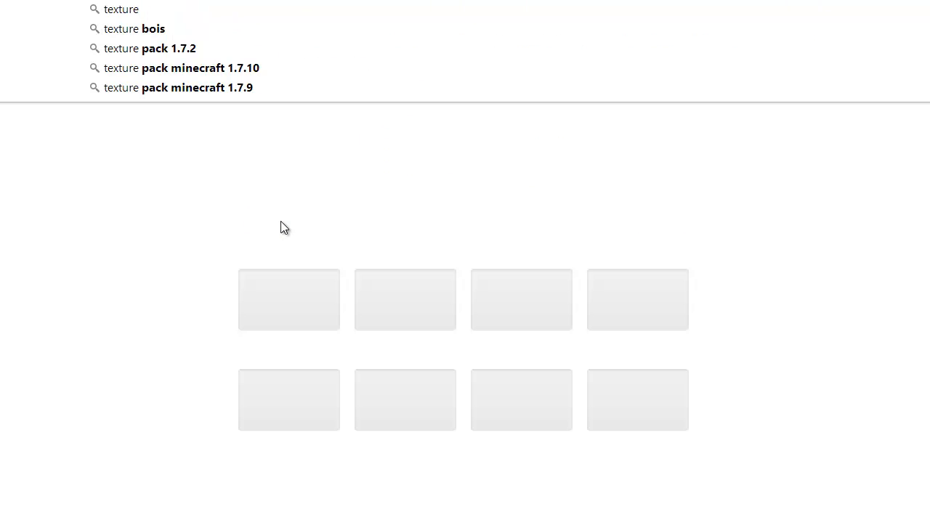
pyautogui.press('Return')
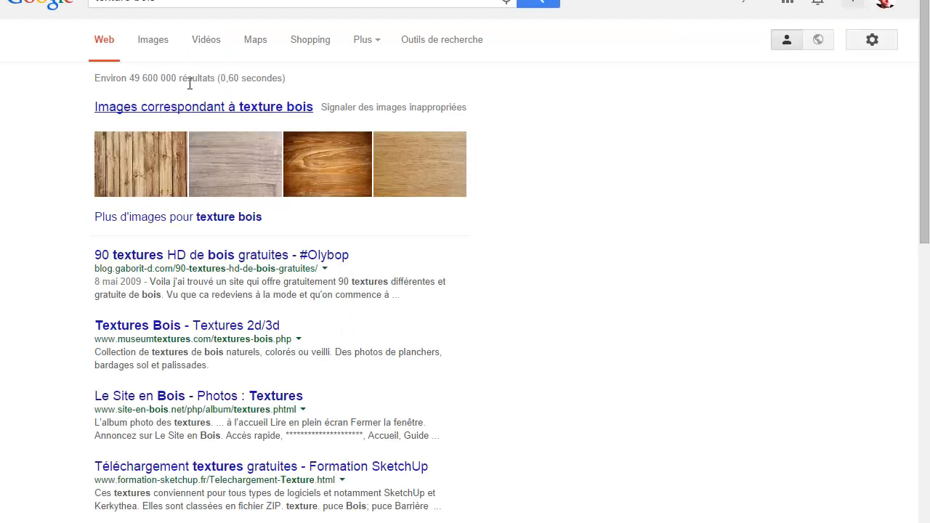
# Show the image results for the wood texture search and filter them to the Grandes size
pyautogui.click(153, 40)
pyautogui.click(444, 44)
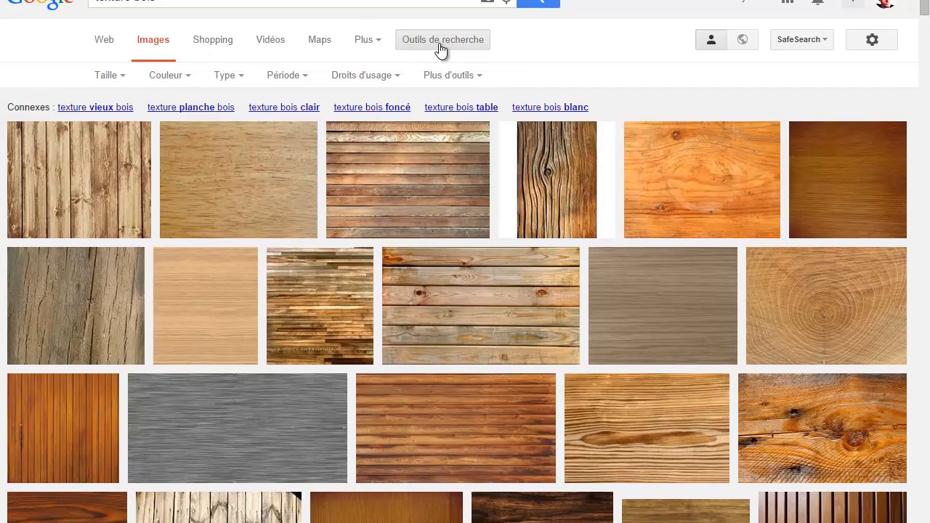
pyautogui.click(109, 76)
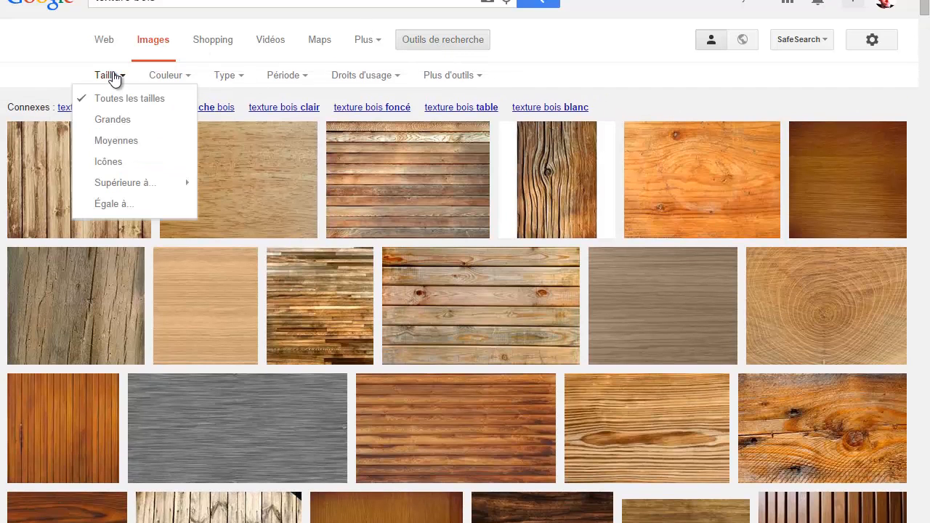
pyautogui.click(113, 120)
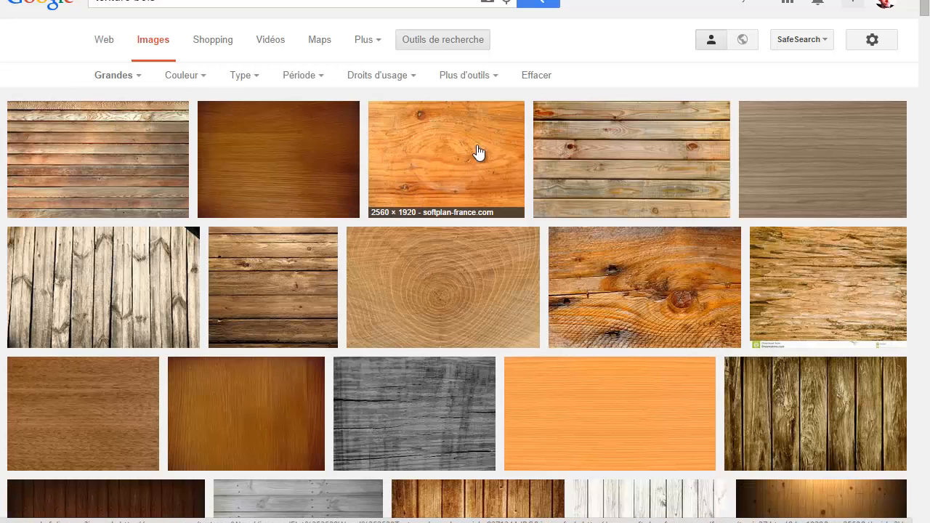
# Open the large orange wood-grain image and start saving it to the Images folder, but cancel the save
pyautogui.click(570, 401)
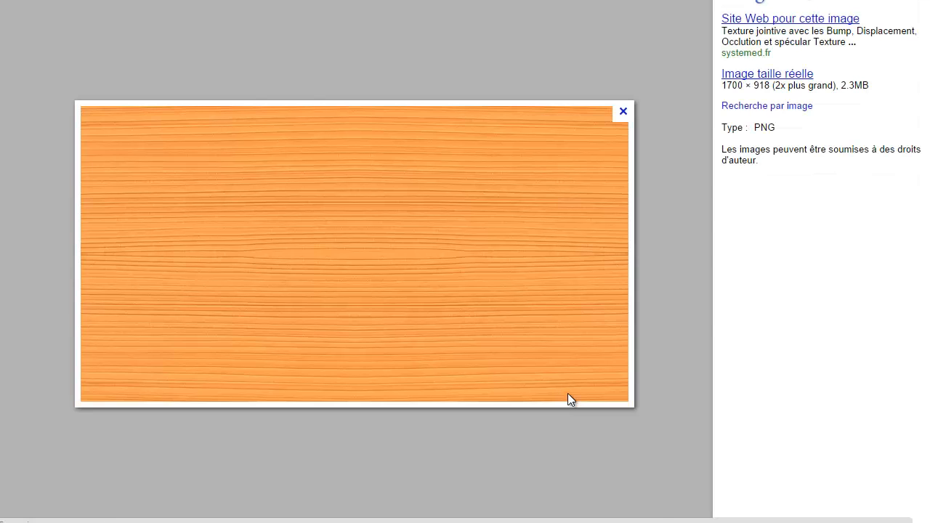
pyautogui.rightClick(436, 219)
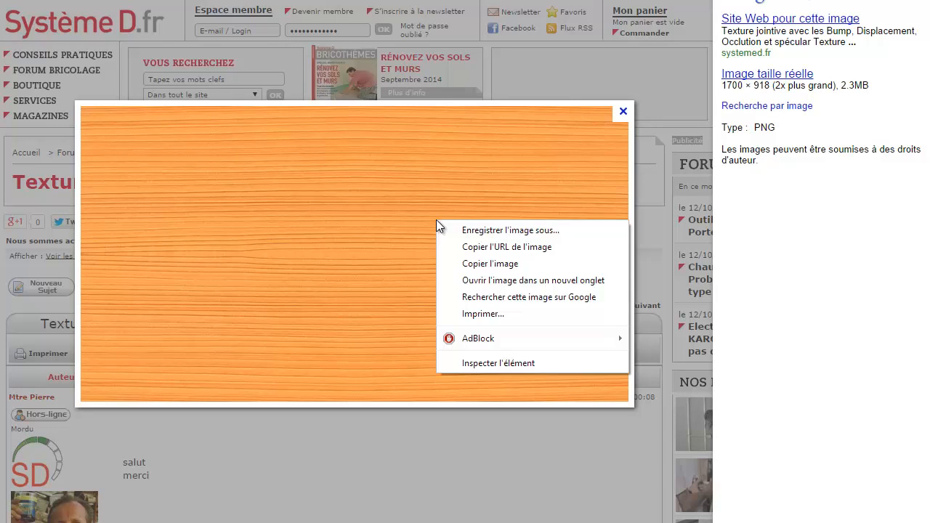
pyautogui.click(485, 228)
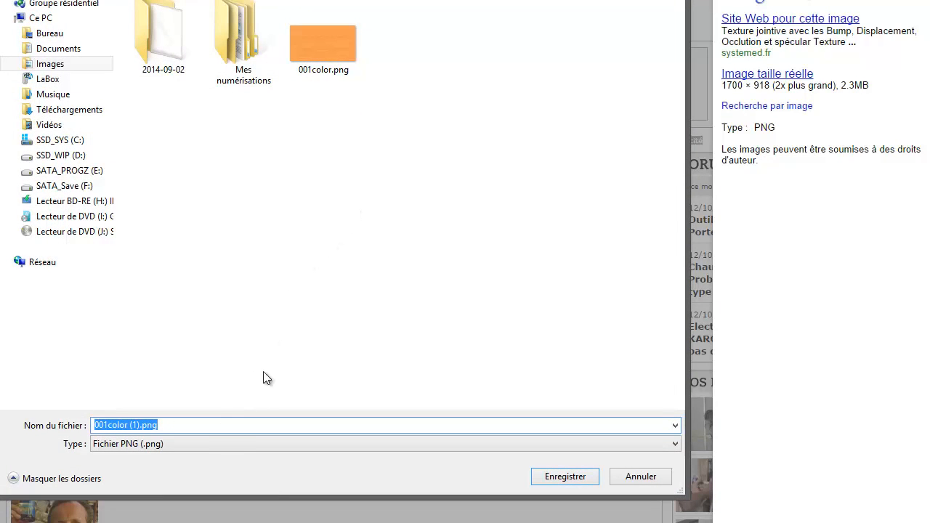
pyautogui.click(652, 477)
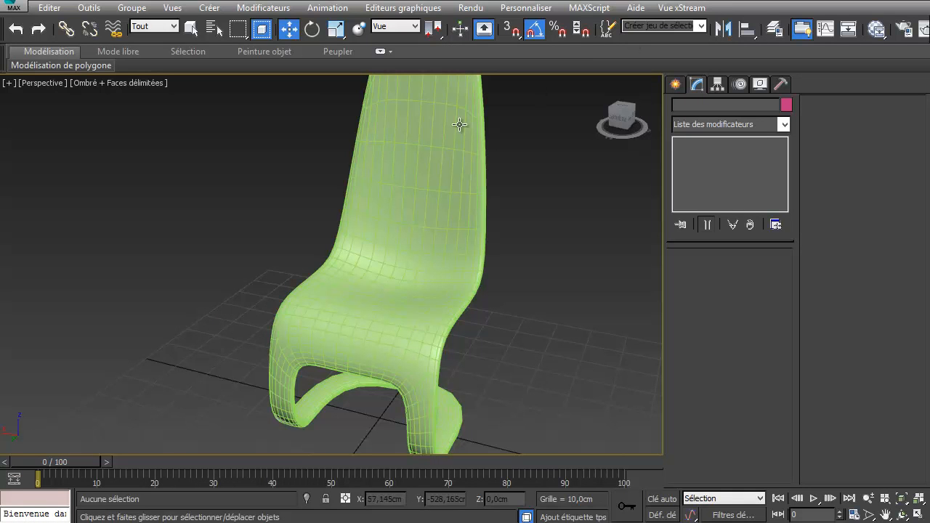
# Switch to the Images folder in File Explorer, apply 001color.png to the chair in 3ds Max, and return to the 3ds Max window
pyautogui.click(54, 522)
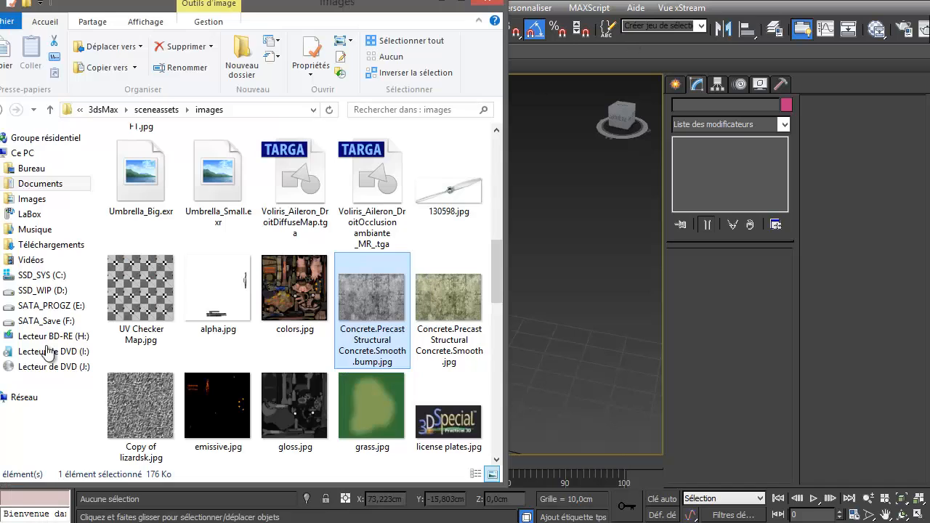
pyautogui.click(40, 198)
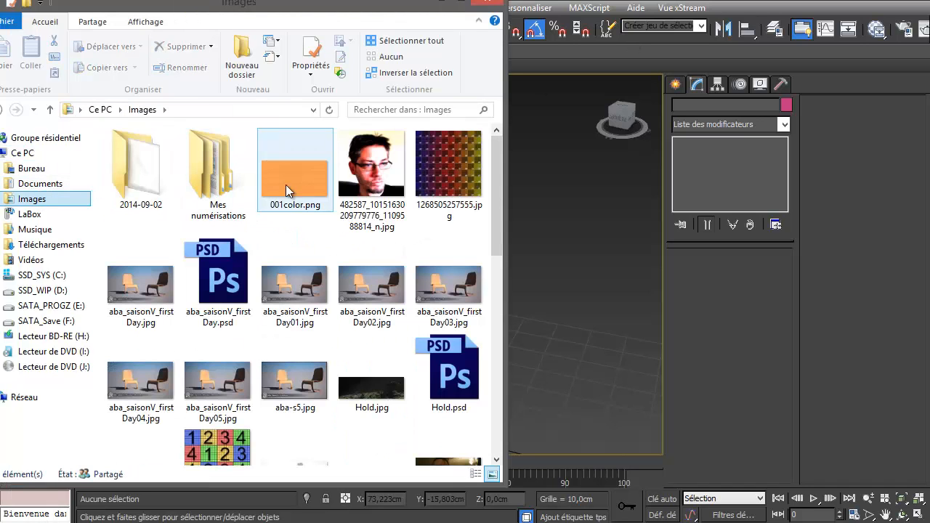
pyautogui.moveTo(373, 8); pyautogui.dragTo(891, 19)
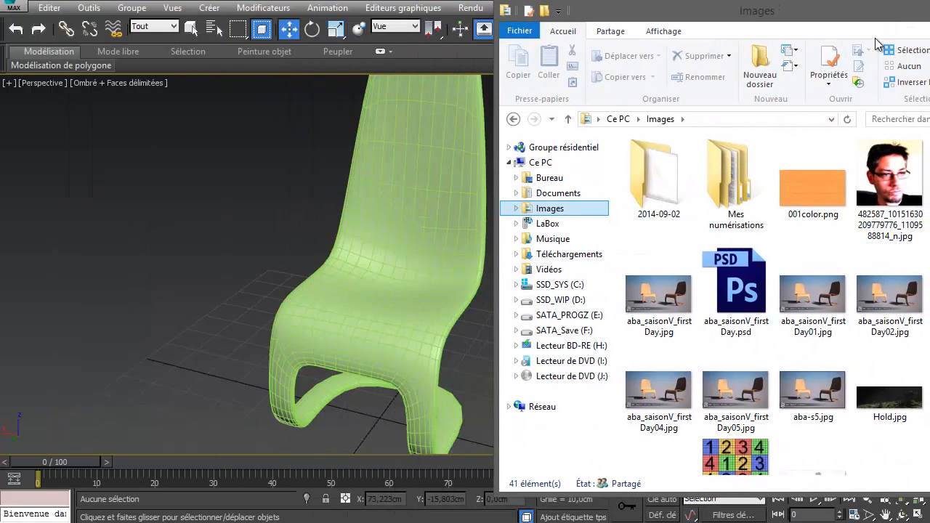
pyautogui.moveTo(802, 189); pyautogui.dragTo(371, 266)
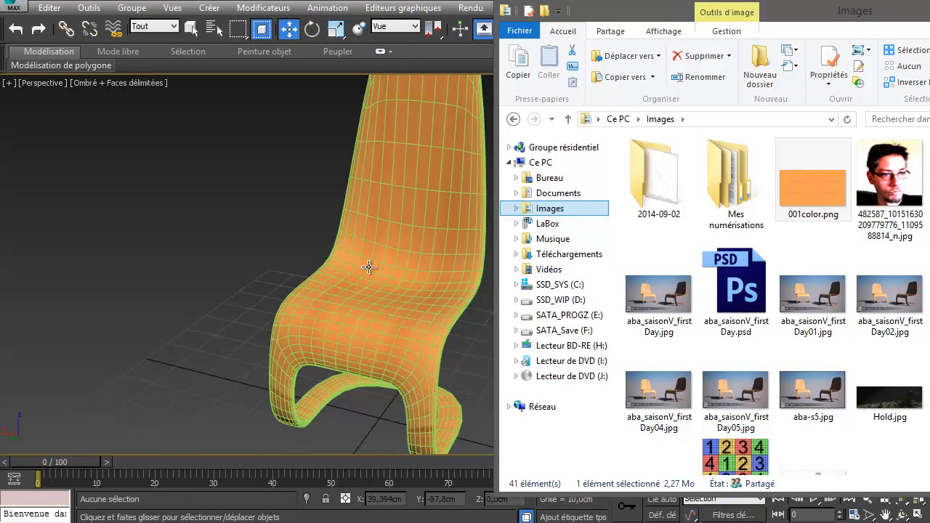
pyautogui.hotkey('alt', 'Tab')
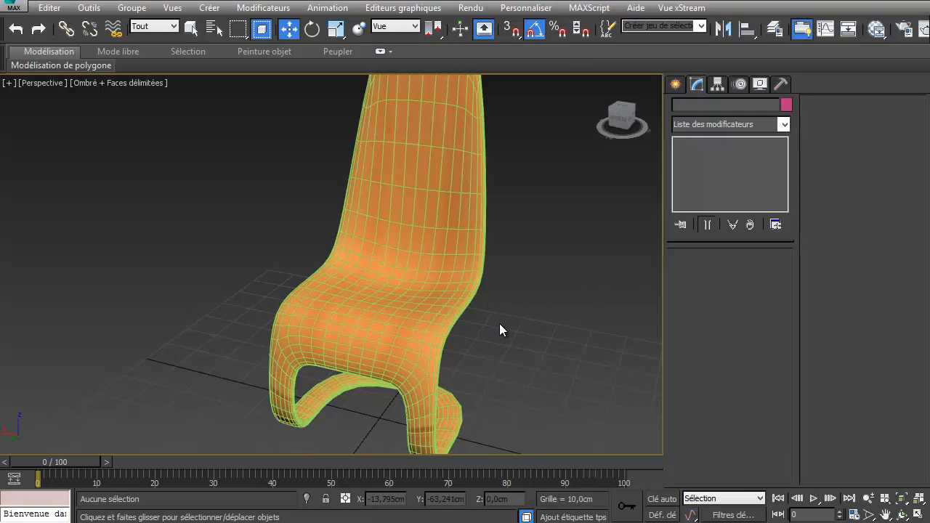
# Hide the edged faces in the perspective view and examine the wood texture on the chair's seat and legs
pyautogui.press('F4')
pyautogui.scroll(5, 443, 314)
pyautogui.moveTo(142, 348); pyautogui.dragTo(338, 234, button='middle')
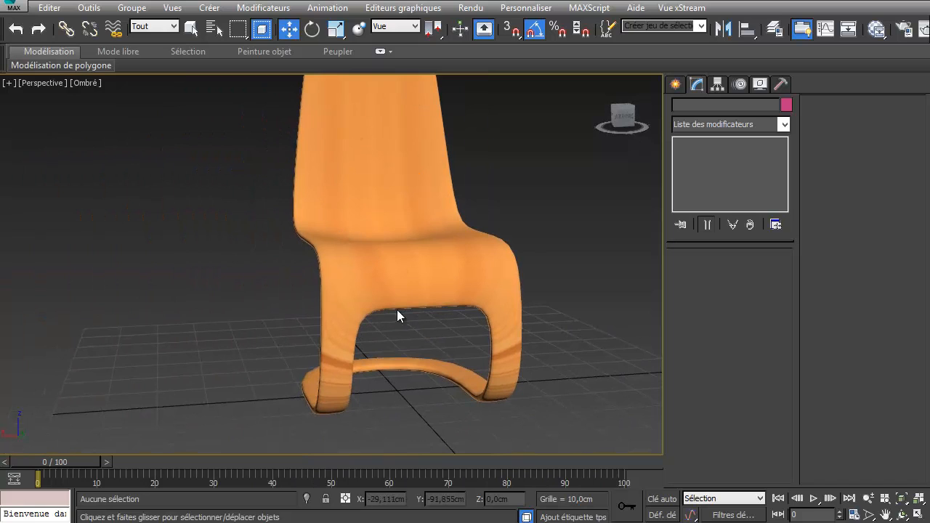
pyautogui.click(325, 317)
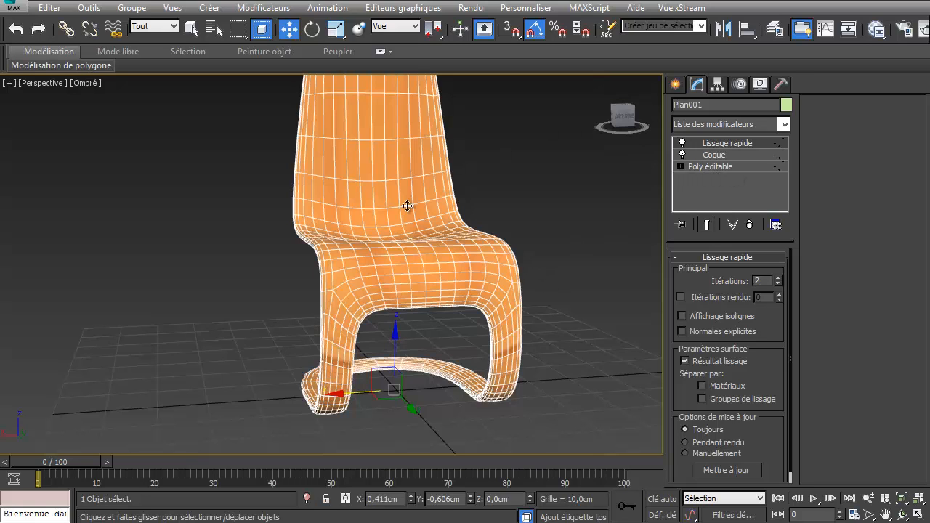
pyautogui.click(472, 426)
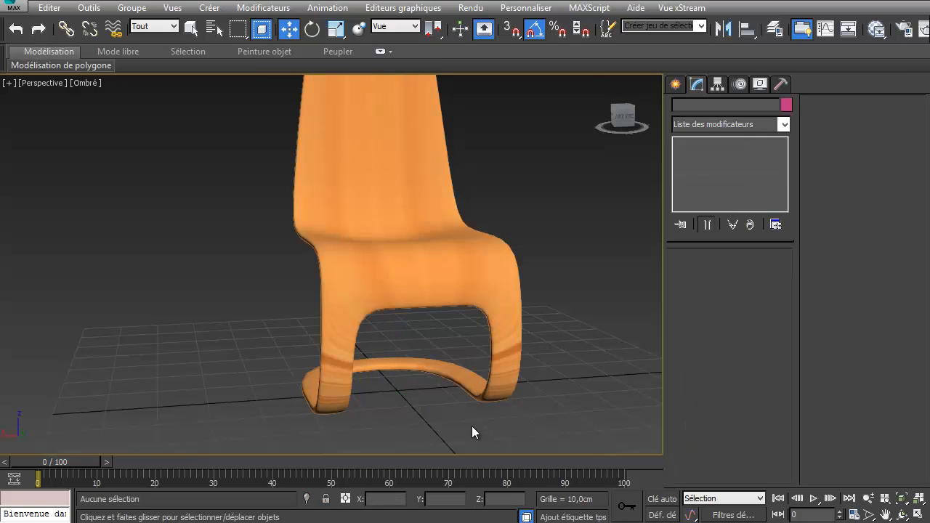
pyautogui.keyDown('alt'); pyautogui.moveTo(472, 426); pyautogui.dragTo(323, 294, button='middle'); pyautogui.keyUp('alt')
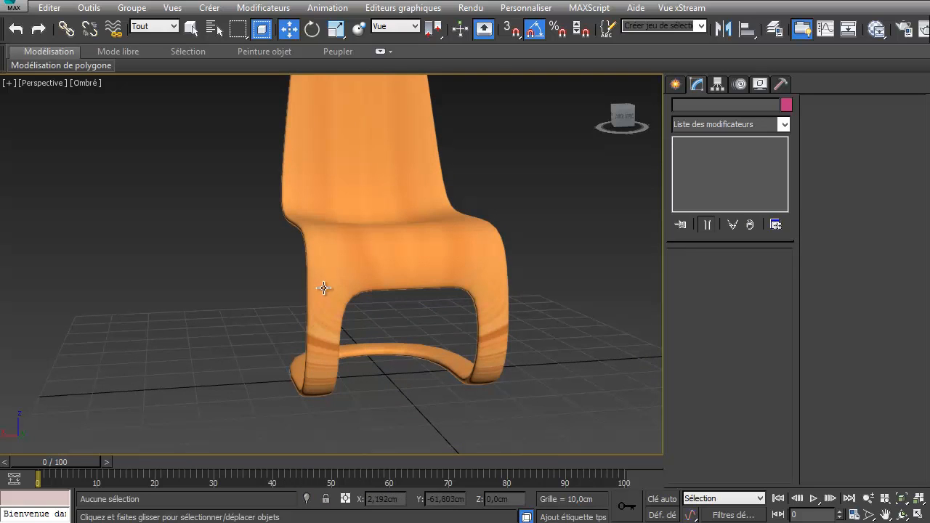
# Add a Mapping UVW modifier to the chair between Coque and Lissage rapide, and deselect the chair to check its texture
pyautogui.click(401, 259)
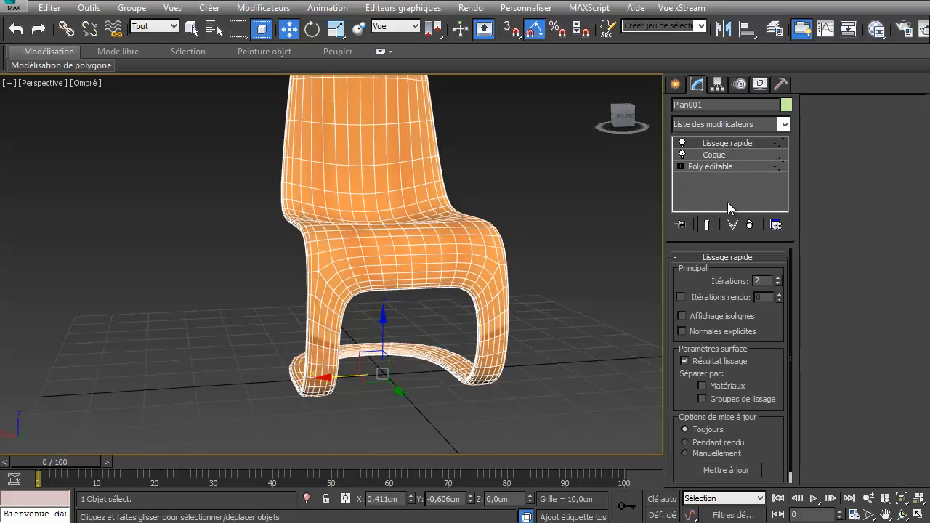
pyautogui.click(713, 156)
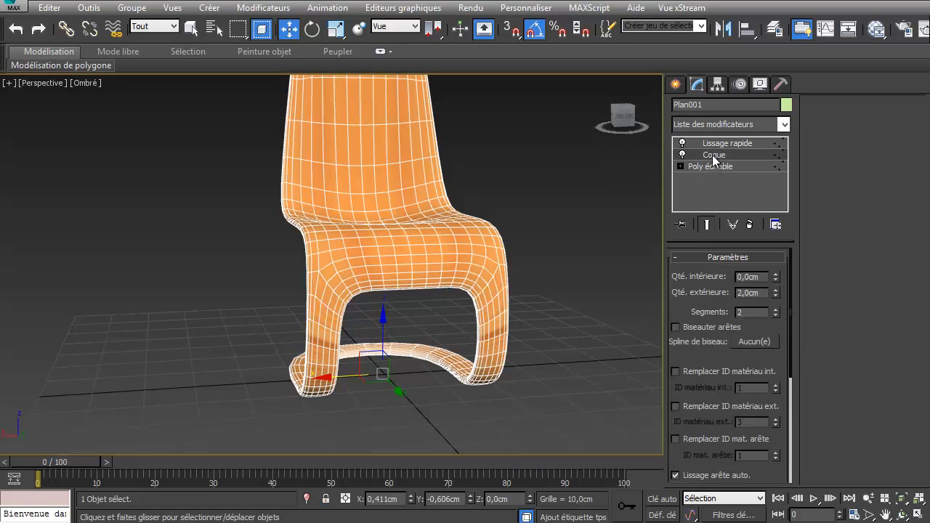
pyautogui.click(784, 125)
pyautogui.scroll(-10, 741, 230)
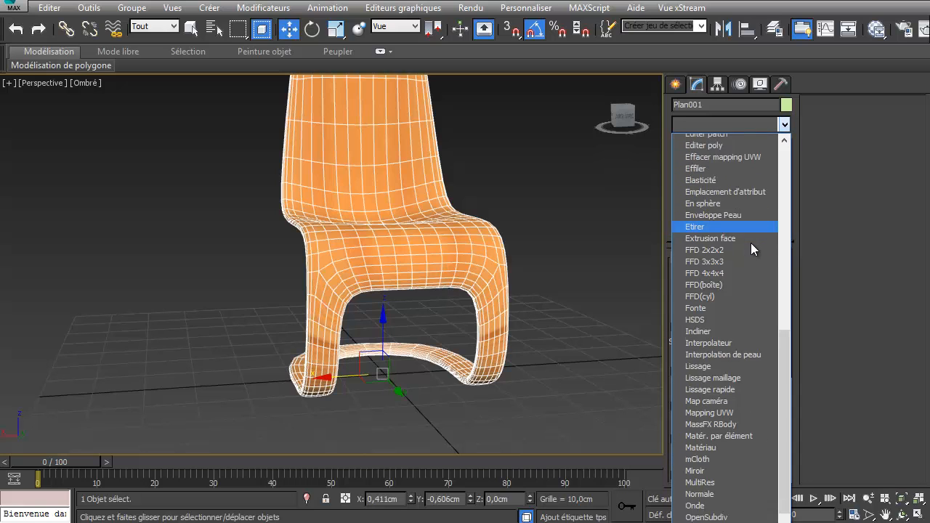
pyautogui.scroll(-5, 752, 247)
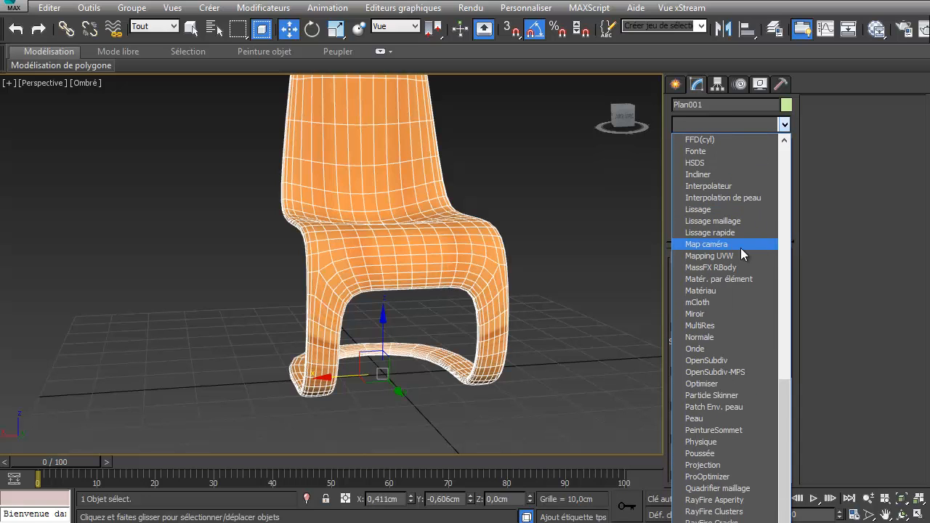
pyautogui.click(735, 254)
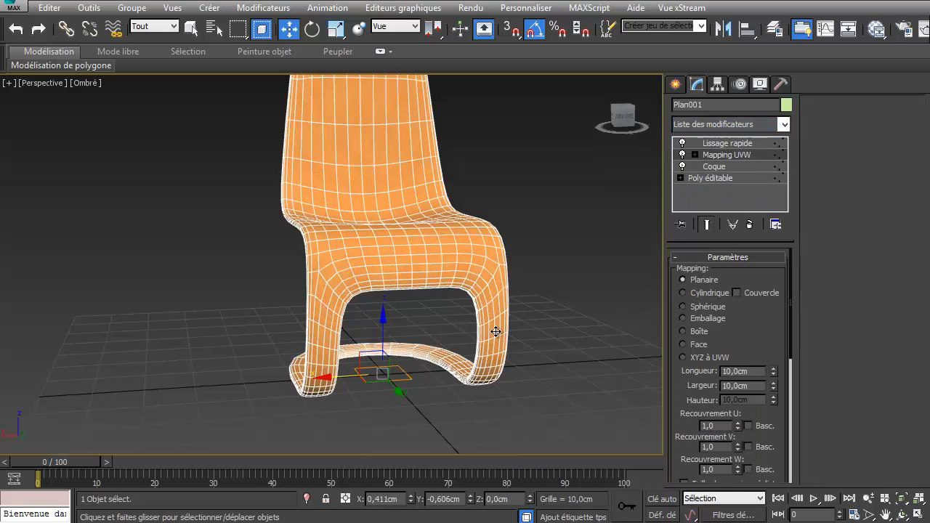
pyautogui.moveTo(492, 332); pyautogui.dragTo(460, 341, button='middle')
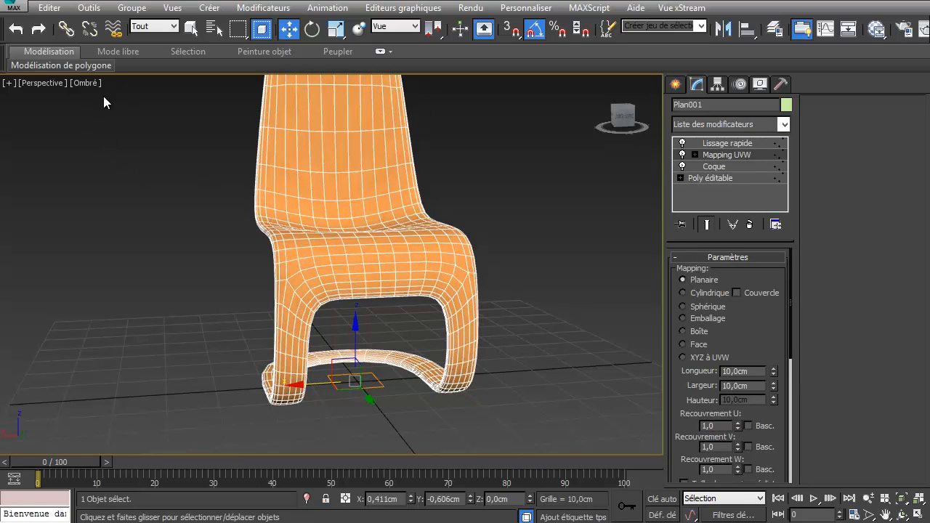
pyautogui.keyDown('alt'); pyautogui.moveTo(315, 291); pyautogui.dragTo(374, 318, button='middle'); pyautogui.keyUp('alt')
pyautogui.click(508, 416)
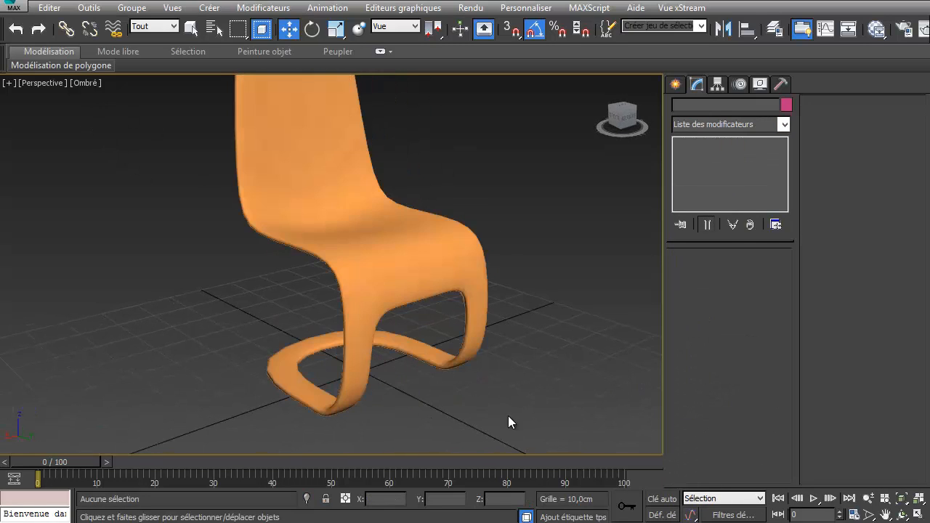
# Examine the wood texture on the chair's backrest and seat with the chair selected and deselected
pyautogui.keyDown('alt'); pyautogui.moveTo(431, 337); pyautogui.dragTo(411, 365, button='middle'); pyautogui.keyUp('alt')
pyautogui.moveTo(509, 155); pyautogui.dragTo(449, 396, button='middle')
pyautogui.click(369, 225)
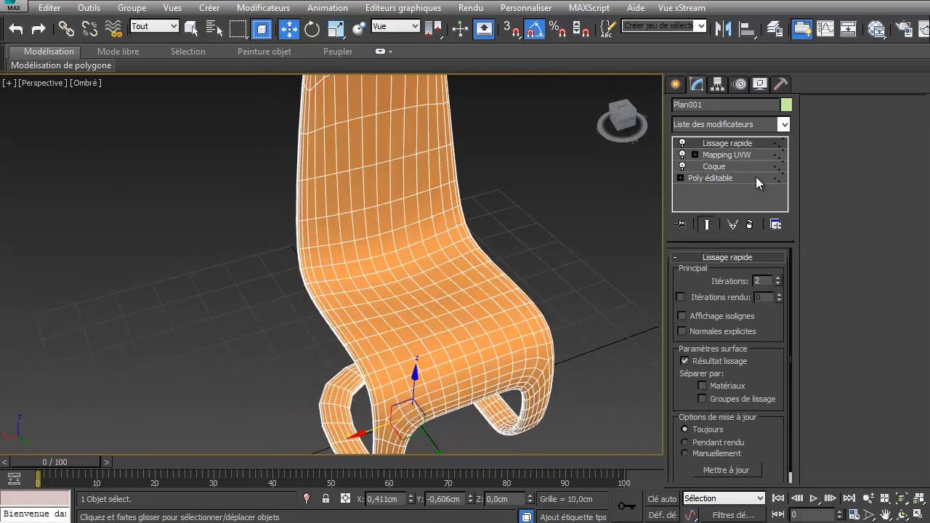
pyautogui.click(565, 240)
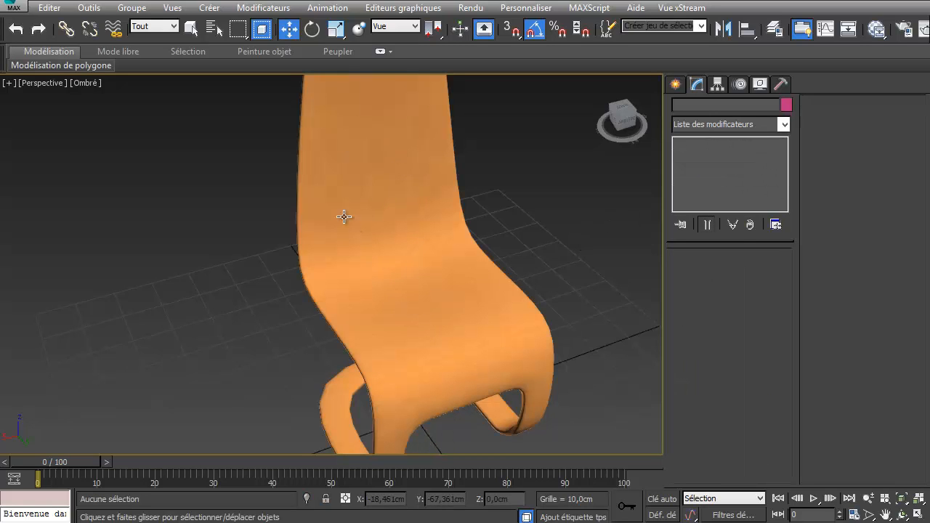
pyautogui.click(436, 350)
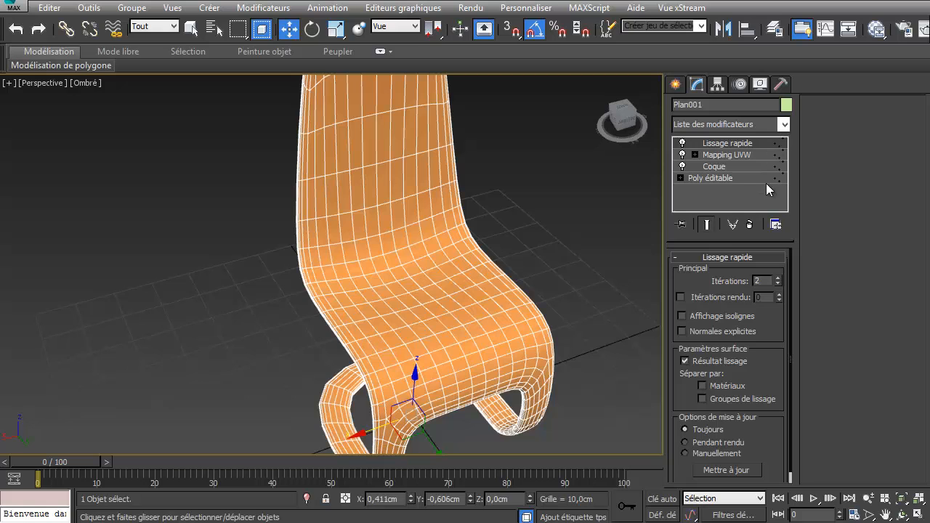
# Leave vertex editing on the chair's Poly éditable level, then deselect and reselect the whole chair
pyautogui.click(710, 179)
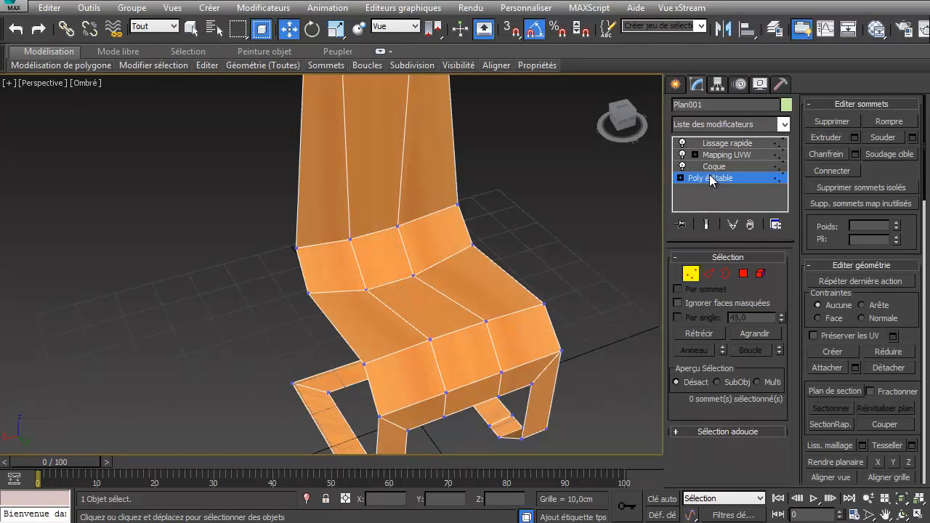
pyautogui.click(692, 274)
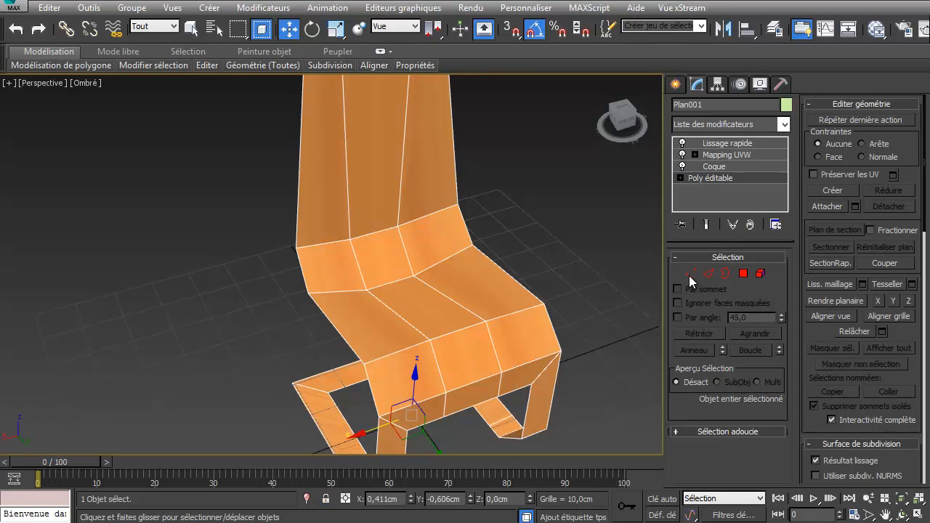
pyautogui.click(741, 155)
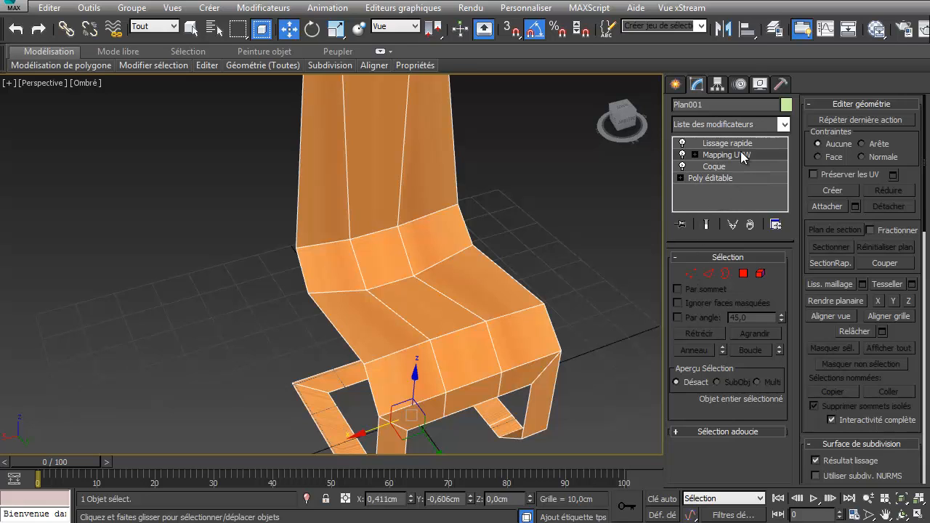
pyautogui.click(551, 255)
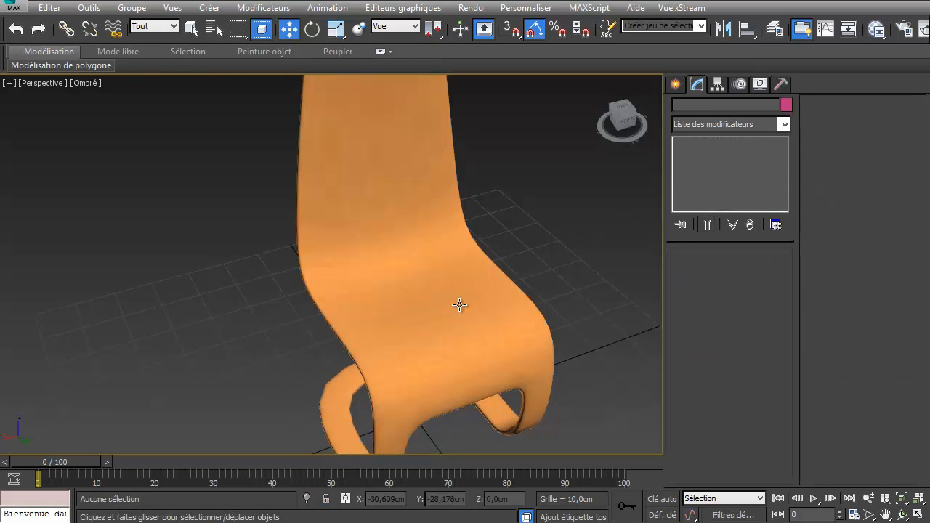
pyautogui.click(432, 280)
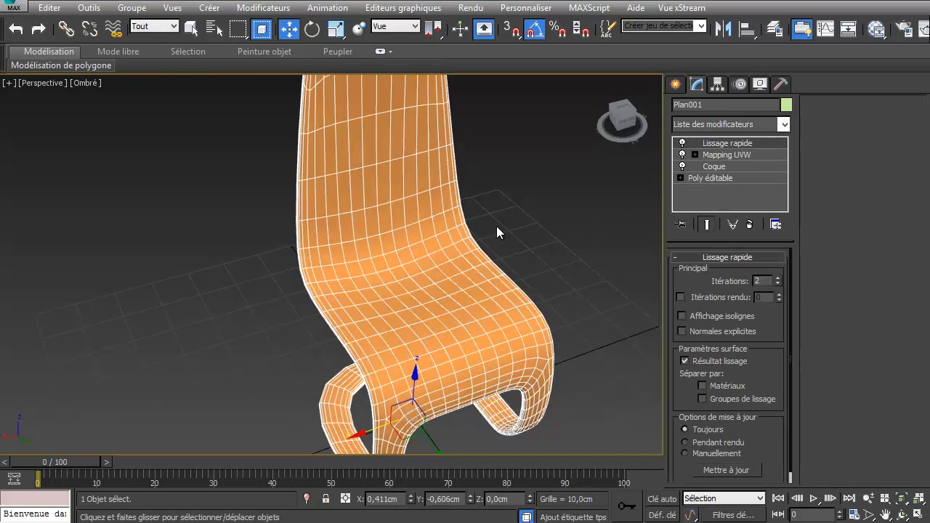
# Fit the planar Mapping UVW gizmo to the chair's overall extents
pyautogui.click(741, 155)
pyautogui.scroll(-5, 535, 275)
pyautogui.keyDown('alt'); pyautogui.moveTo(520, 259); pyautogui.dragTo(420, 257, button='middle'); pyautogui.keyUp('alt')
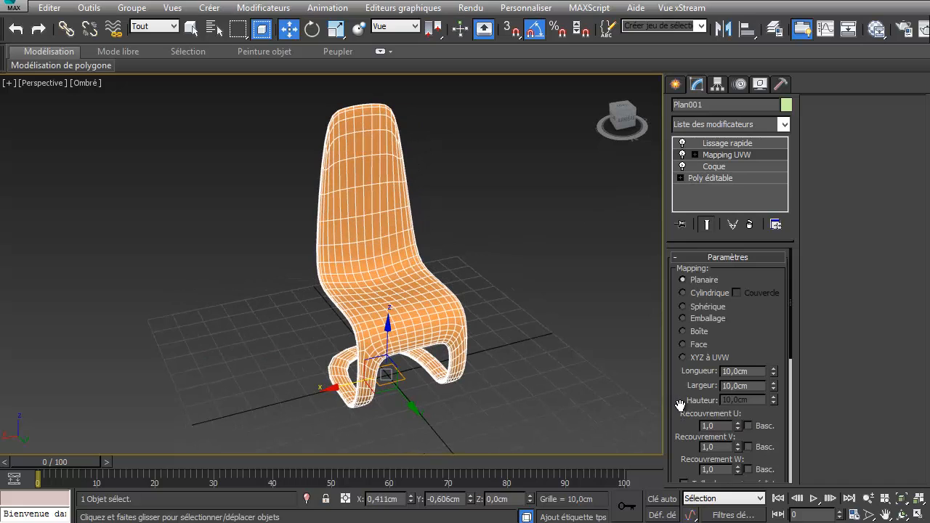
pyautogui.scroll(-5, 680, 405)
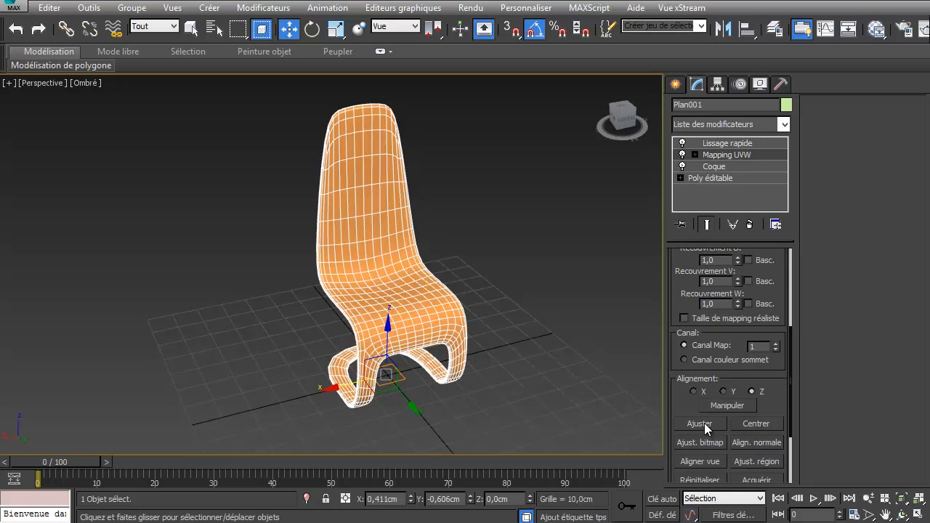
pyautogui.click(699, 424)
# Examine the fitted texture with the chair deselected, then reselect it and inspect the Mapping UVW plane from several angles
pyautogui.click(519, 332)
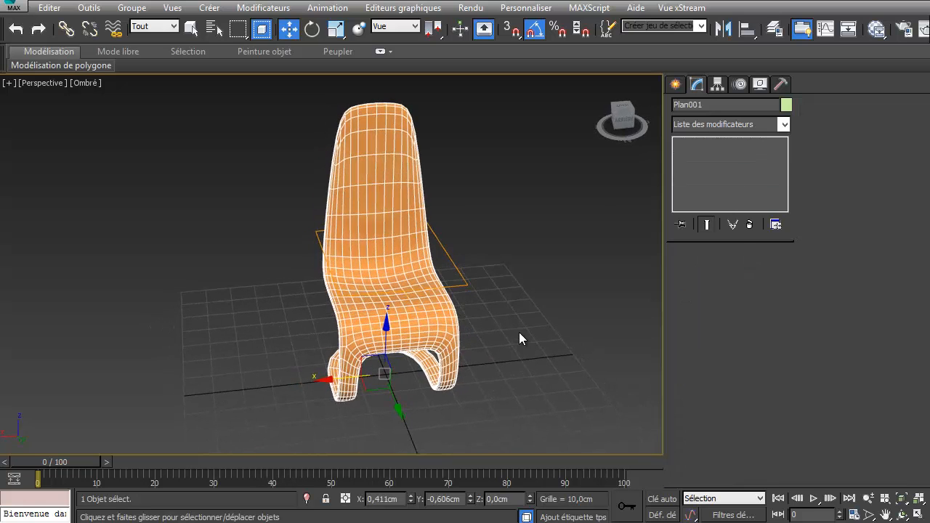
pyautogui.scroll(3, 455, 313)
pyautogui.click(426, 306)
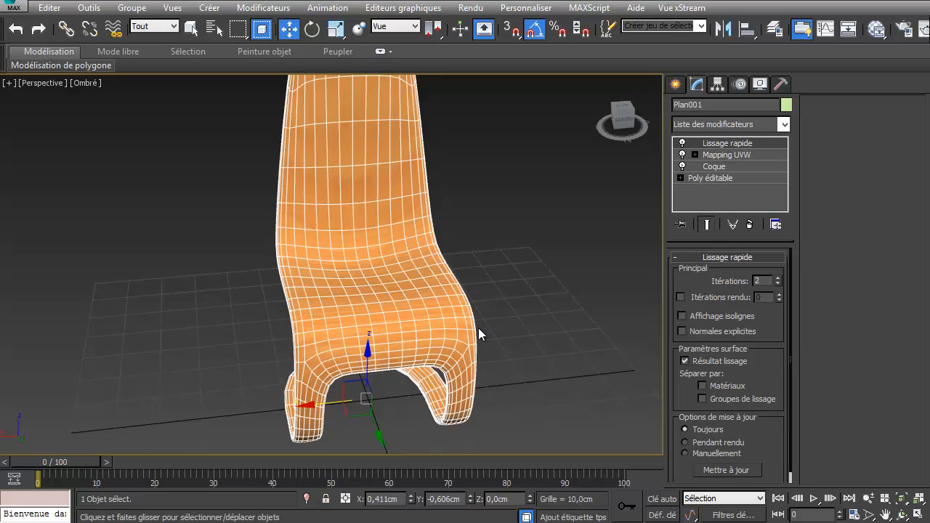
pyautogui.keyDown('alt'); pyautogui.moveTo(549, 318); pyautogui.dragTo(685, 181, button='middle'); pyautogui.keyUp('alt')
pyautogui.click(728, 154)
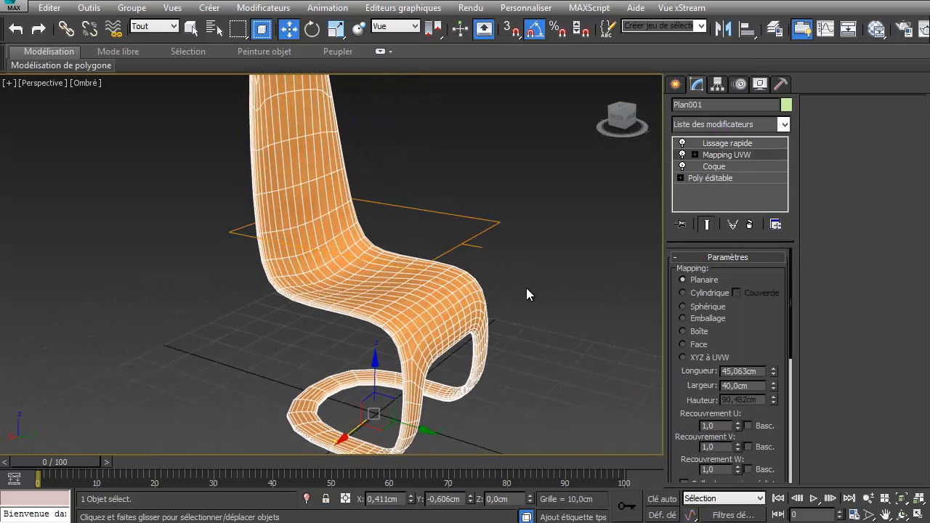
pyautogui.keyDown('alt'); pyautogui.moveTo(526, 288); pyautogui.dragTo(342, 306, button='middle'); pyautogui.keyUp('alt')
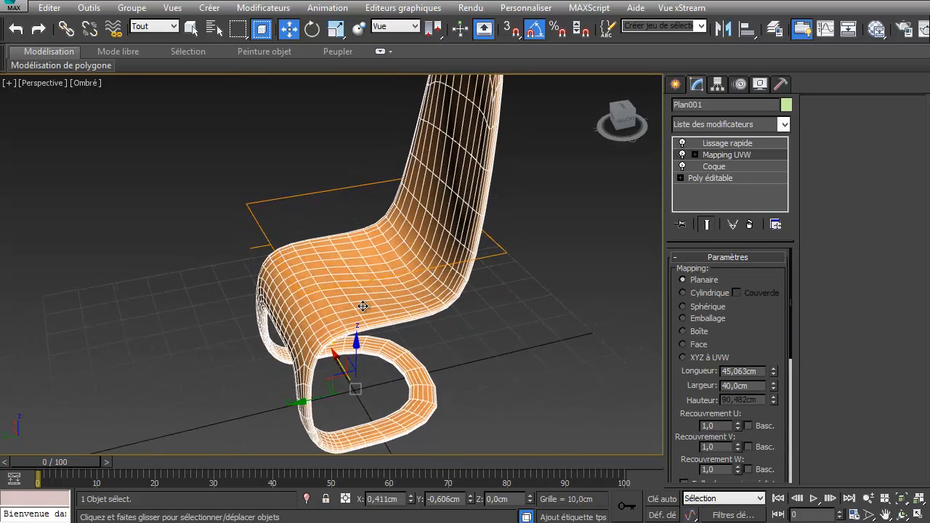
pyautogui.press('F3')
pyautogui.press('F3')
pyautogui.keyDown('alt'); pyautogui.moveTo(426, 284); pyautogui.dragTo(509, 301, button='middle'); pyautogui.keyUp('alt')
pyautogui.moveTo(357, 223); pyautogui.dragTo(389, 245, button='middle')
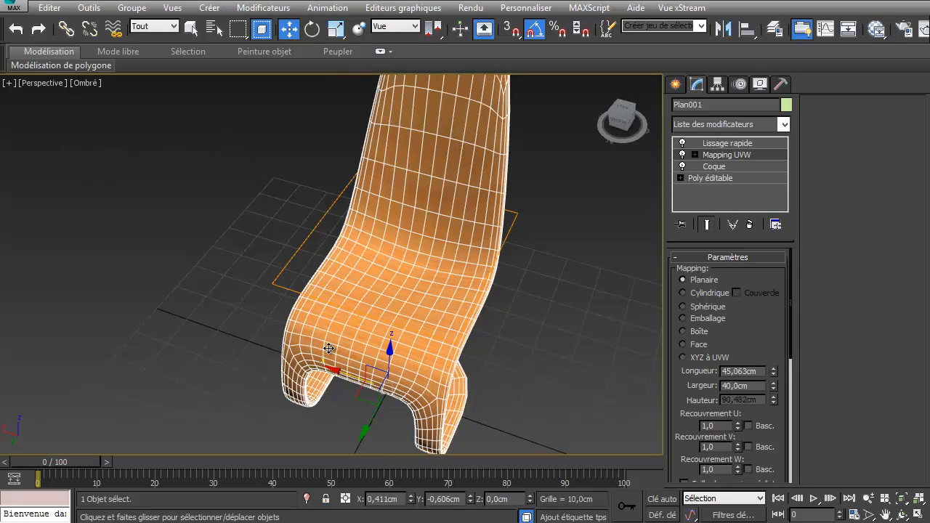
pyautogui.click(86, 83)
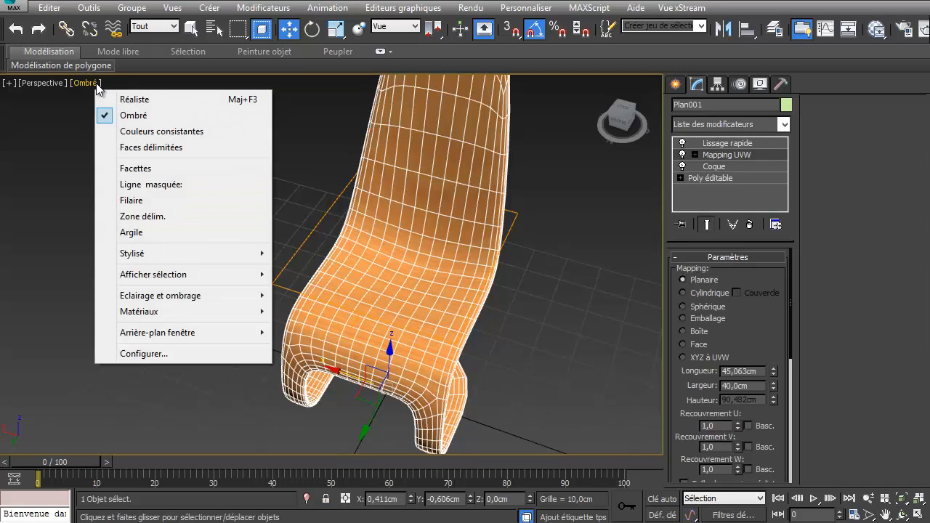
pyautogui.click(163, 355)
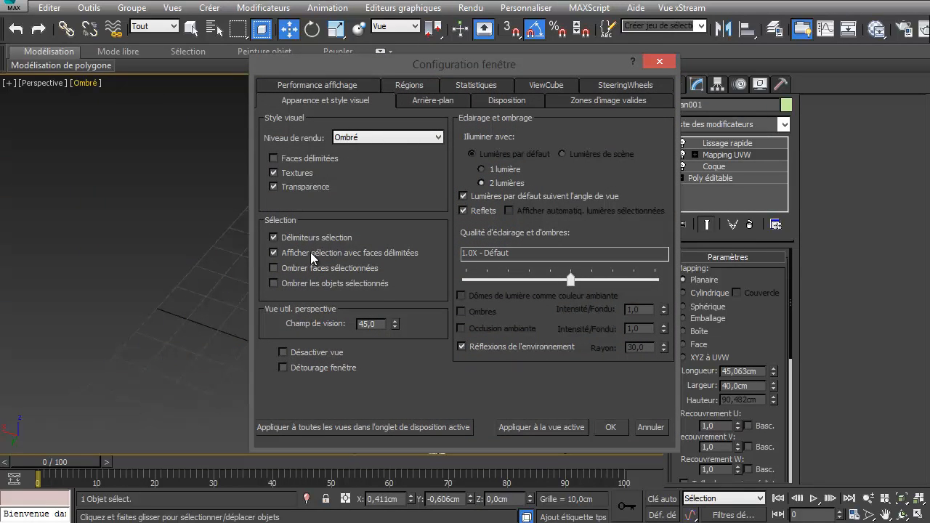
pyautogui.click(288, 252)
pyautogui.click(313, 267)
pyautogui.click(659, 63)
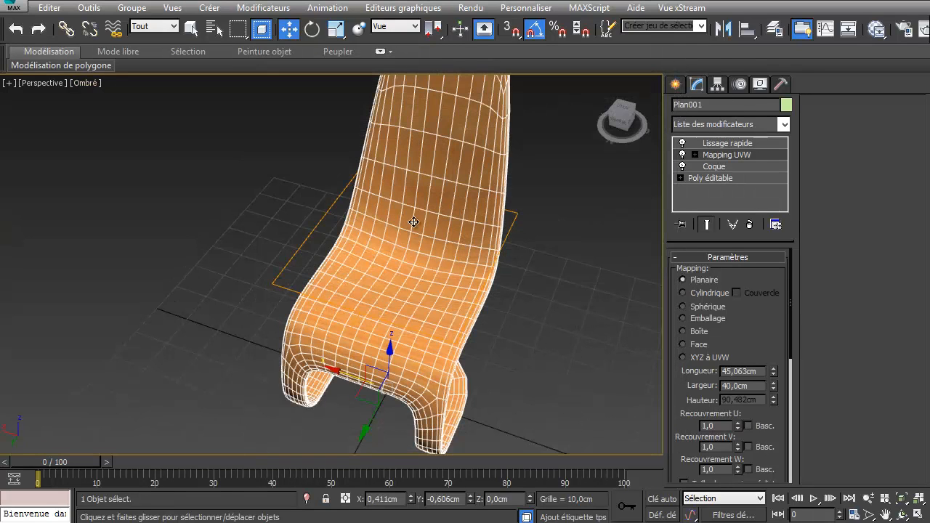
pyautogui.click(242, 264)
pyautogui.click(401, 241)
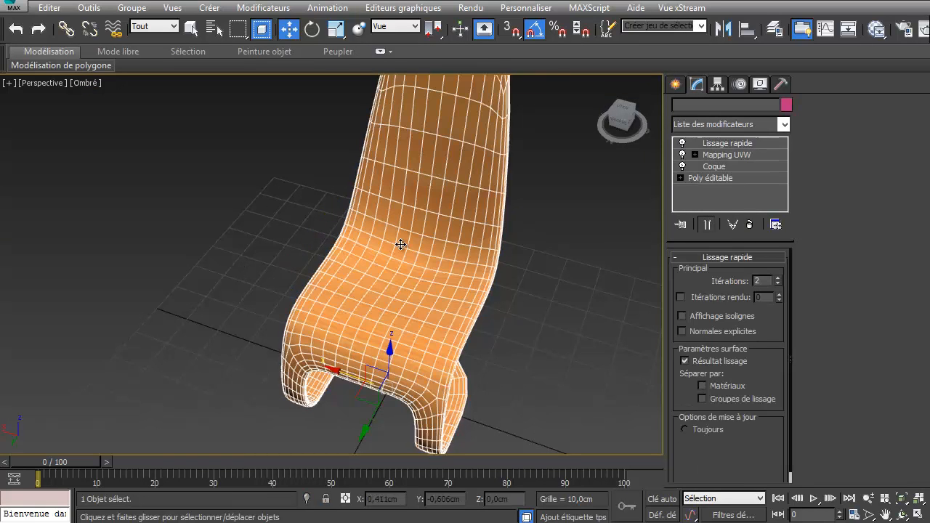
# Configure the perspective view to show selected objects with selection brackets and without edged faces
pyautogui.click(92, 86)
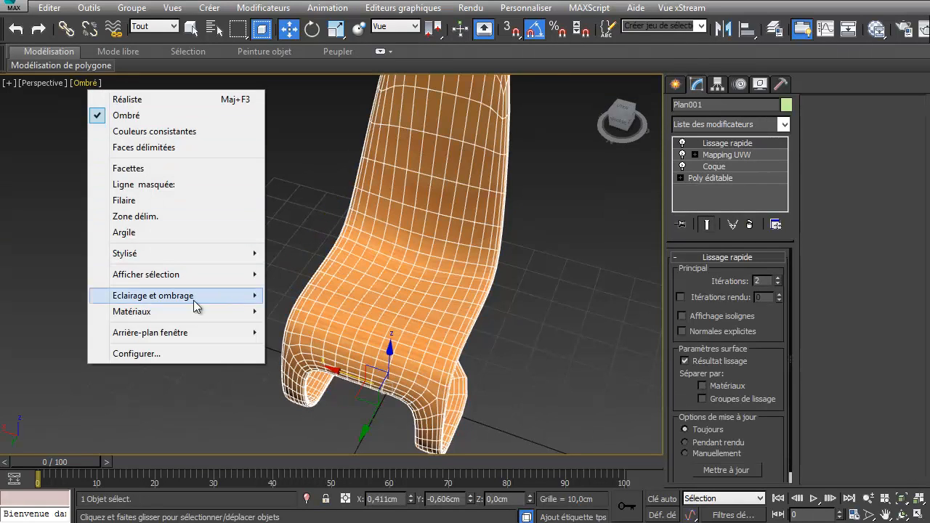
pyautogui.click(182, 354)
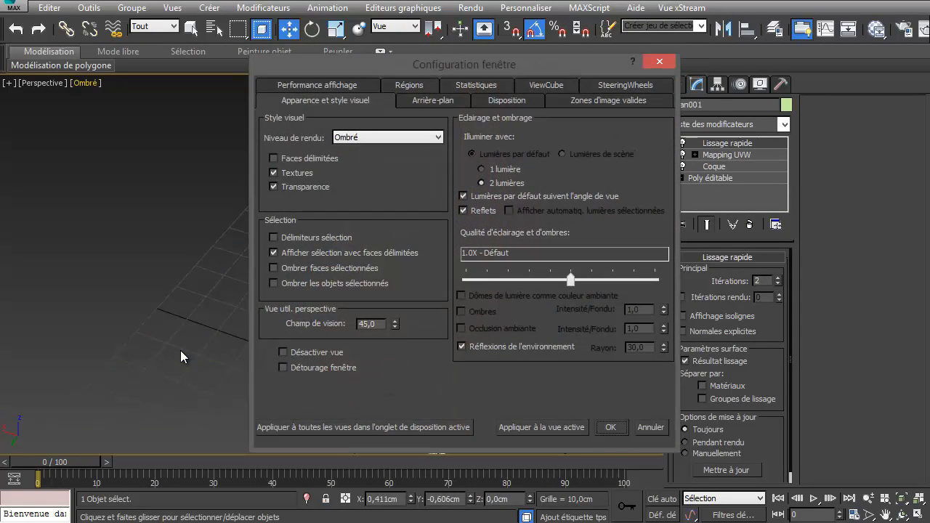
pyautogui.click(372, 253)
pyautogui.click(314, 240)
pyautogui.click(619, 432)
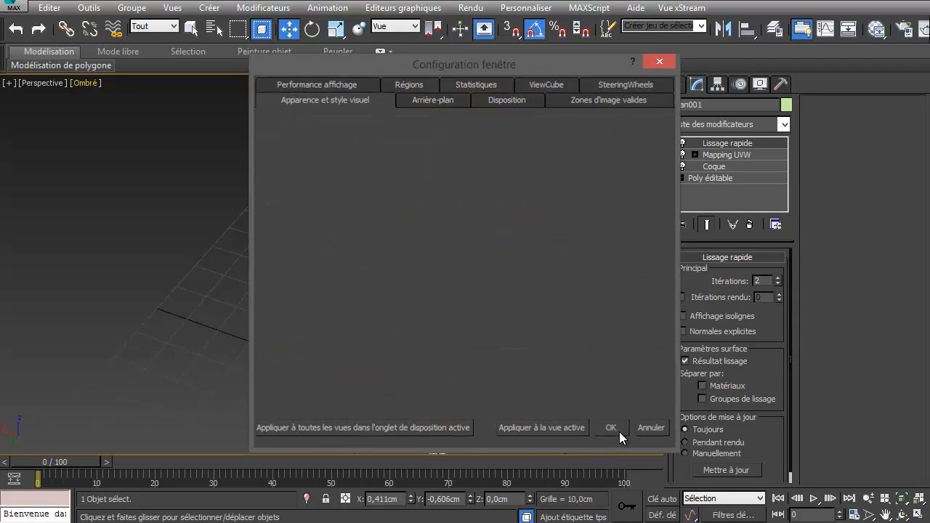
# Examine the wood texture on the selected chair from several angles, toggling the edged faces on and off
pyautogui.keyDown('alt'); pyautogui.moveTo(464, 338); pyautogui.dragTo(436, 143, button='middle'); pyautogui.keyUp('alt')
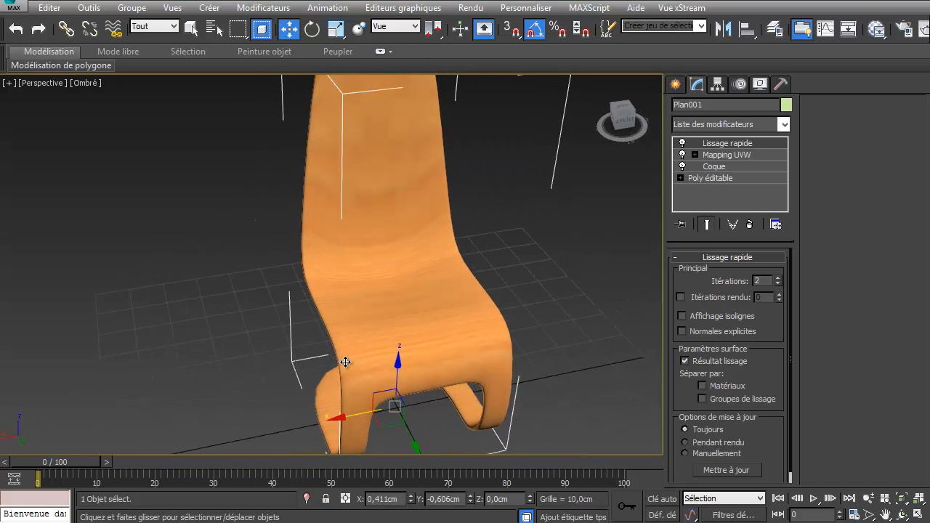
pyautogui.keyDown('alt'); pyautogui.moveTo(342, 364); pyautogui.dragTo(298, 356, button='middle'); pyautogui.keyUp('alt')
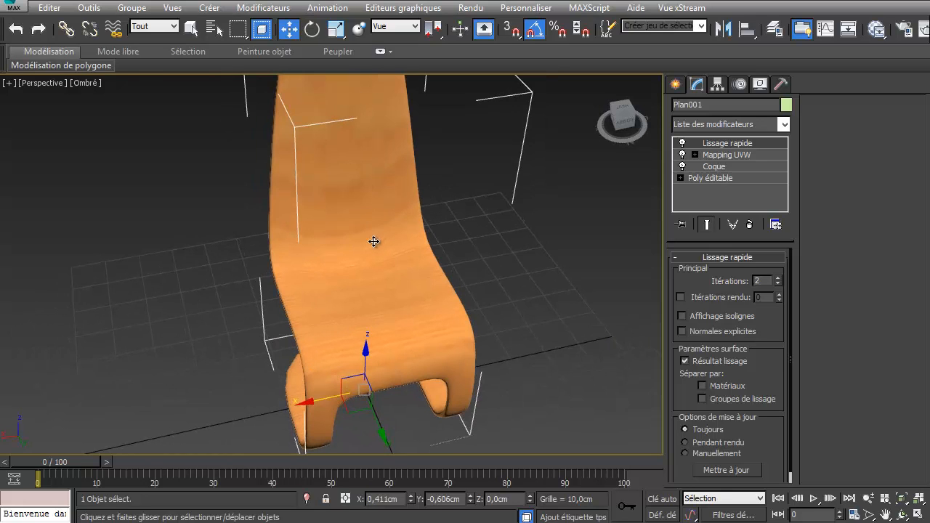
pyautogui.press('F4')
pyautogui.press('F4')
pyautogui.press('F4')
pyautogui.press('F4')
pyautogui.press('F4')
pyautogui.press('F4')
pyautogui.press('F4')
pyautogui.press('F4')
pyautogui.keyDown('alt'); pyautogui.moveTo(375, 260); pyautogui.dragTo(400, 240, button='middle'); pyautogui.keyUp('alt')
# Activate the gizmo of the chair's Mapping UVW modifier and try scaling it
pyautogui.click(729, 154)
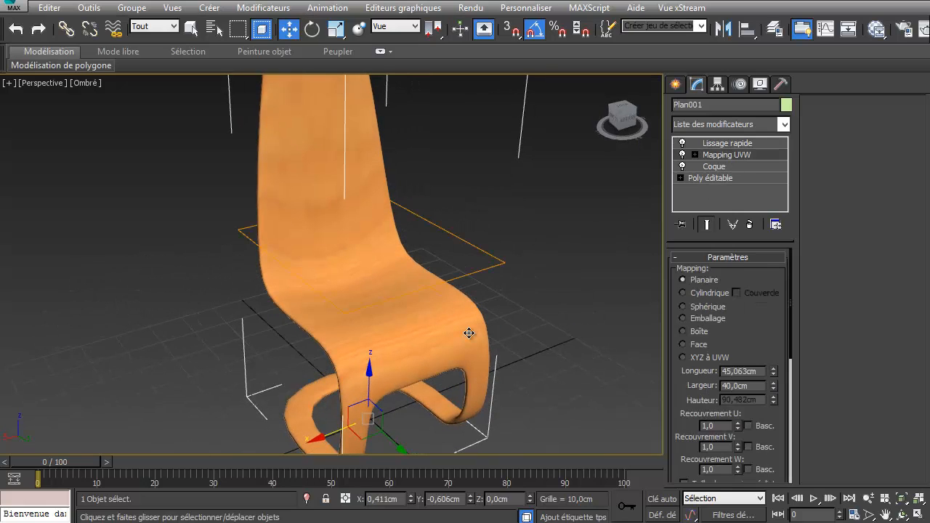
pyautogui.click(696, 155)
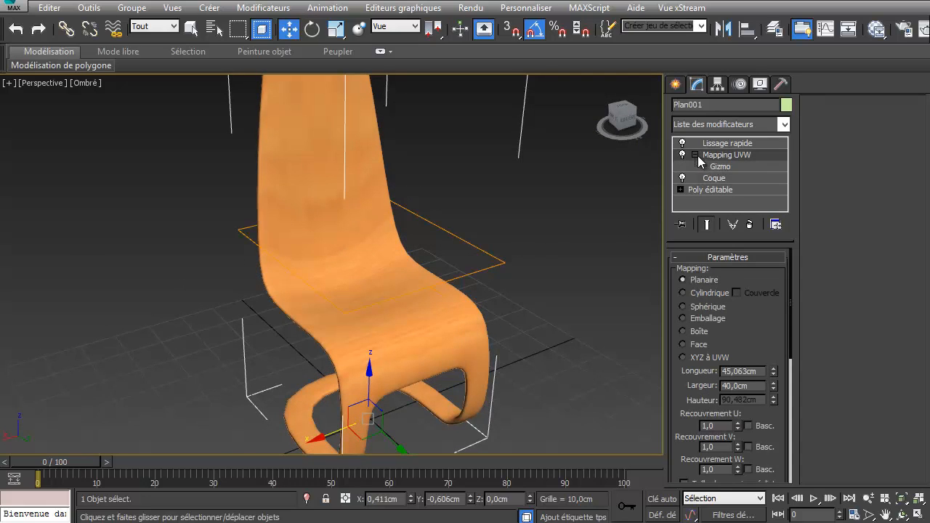
pyautogui.click(729, 165)
pyautogui.rightClick(409, 286)
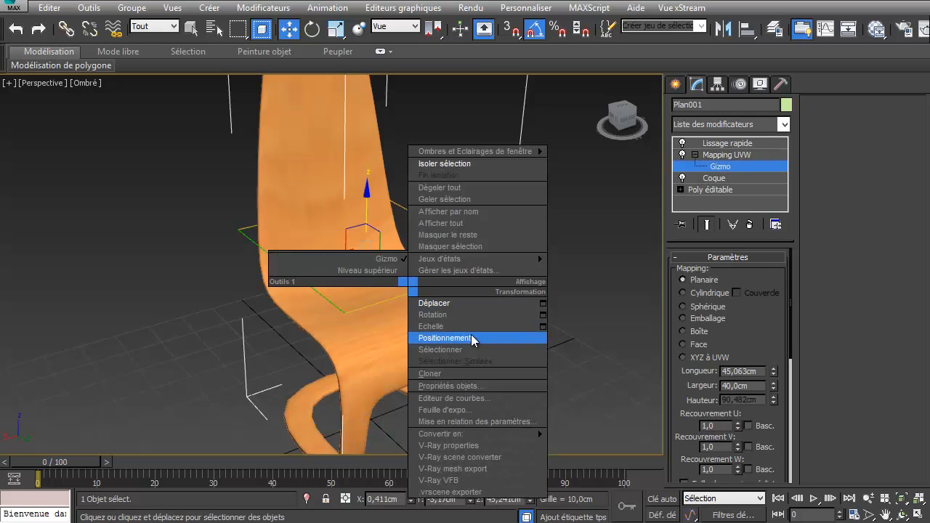
pyautogui.click(488, 329)
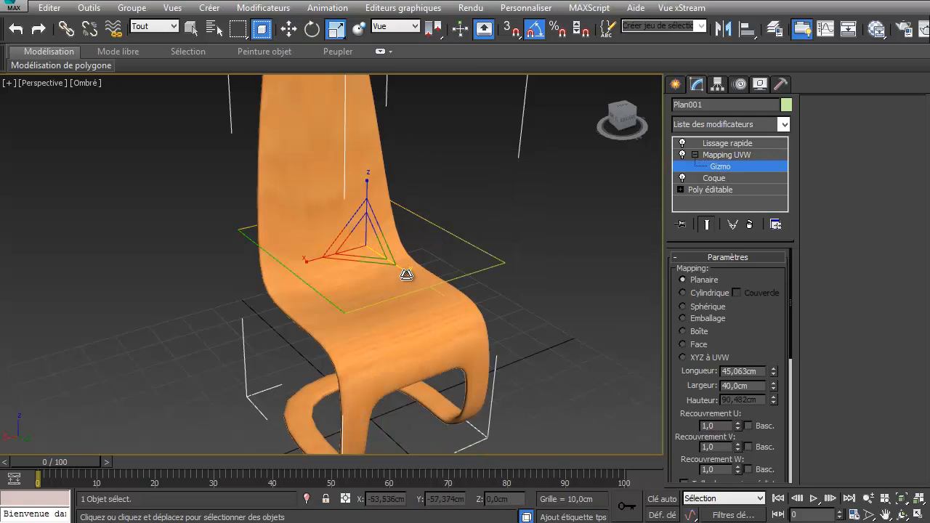
pyautogui.moveTo(407, 274)
pyautogui.mouseDown()
pyautogui.moveTo(438, 310)
pyautogui.moveTo(396, 275)
pyautogui.mouseUp()
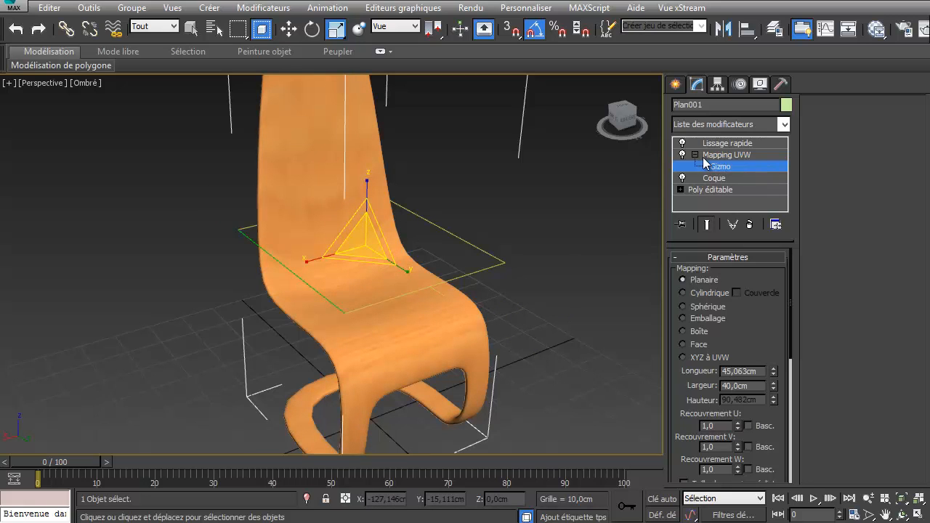
# Fit the Mapping UVW gizmo to the proportions of the bitmap 001color.png from the Images folder
pyautogui.moveTo(691, 397); pyautogui.dragTo(714, 152)
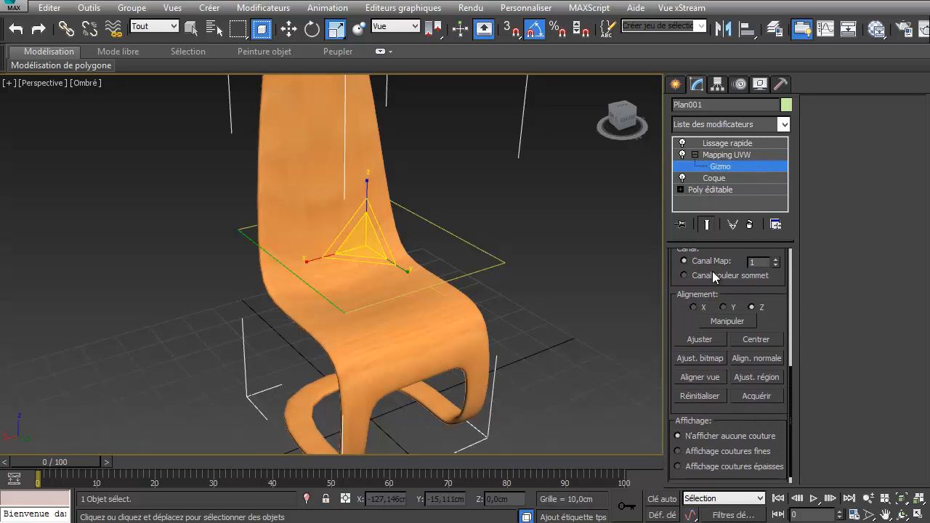
pyautogui.click(701, 356)
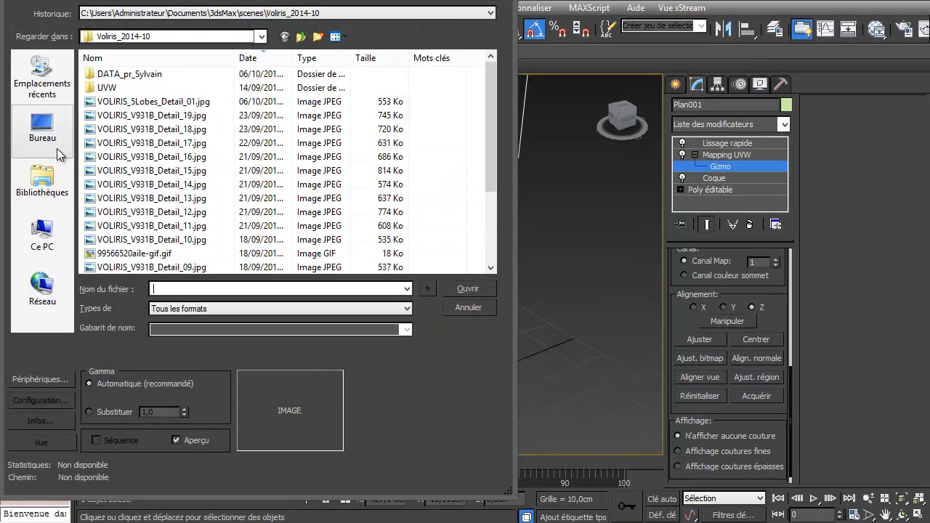
pyautogui.click(45, 176)
pyautogui.doubleClick(298, 74)
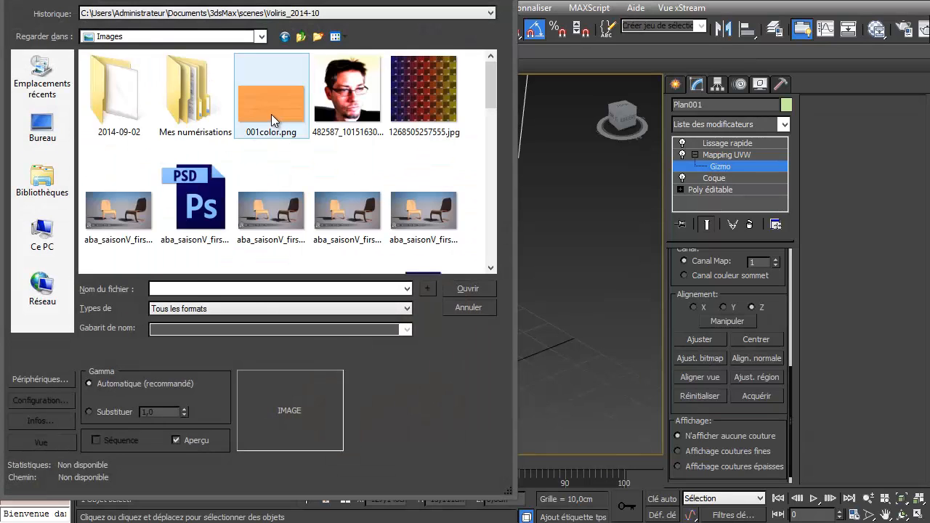
pyautogui.click(270, 114)
pyautogui.doubleClick(270, 115)
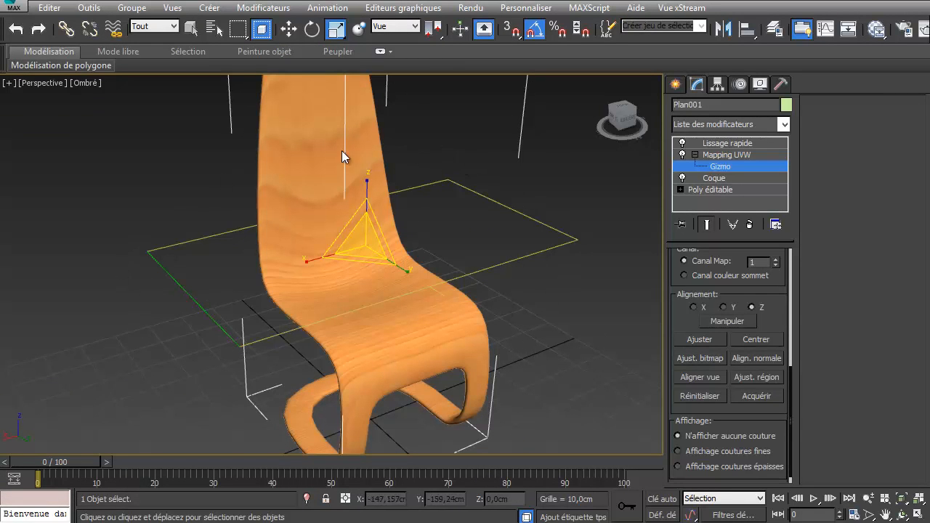
# Rotate the chair's Mapping UVW gizmo a quarter turn about its Z axis so the wood grain runs lengthwise
pyautogui.rightClick(301, 251)
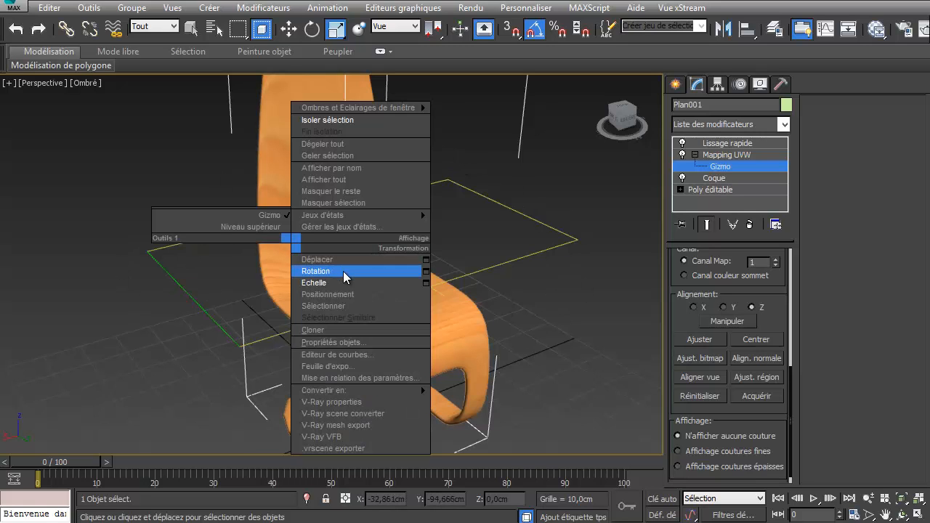
pyautogui.click(343, 271)
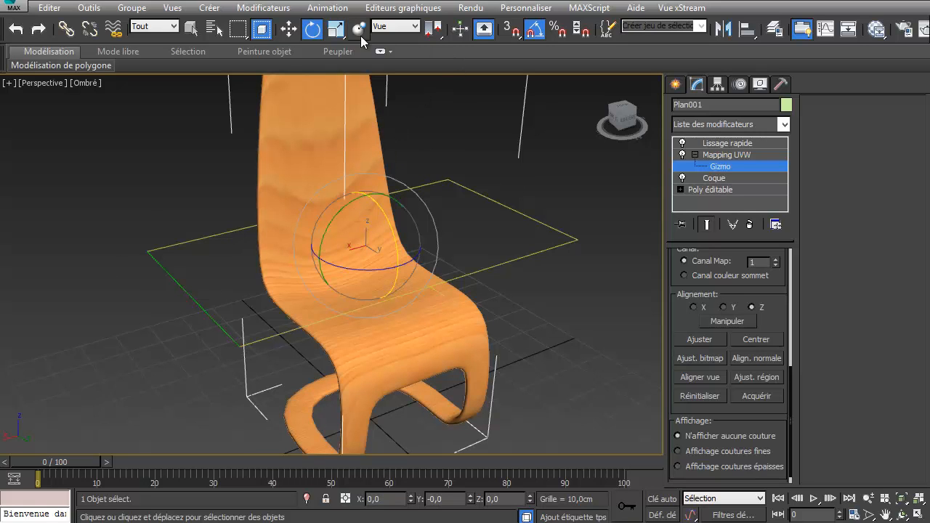
pyautogui.click(527, 35)
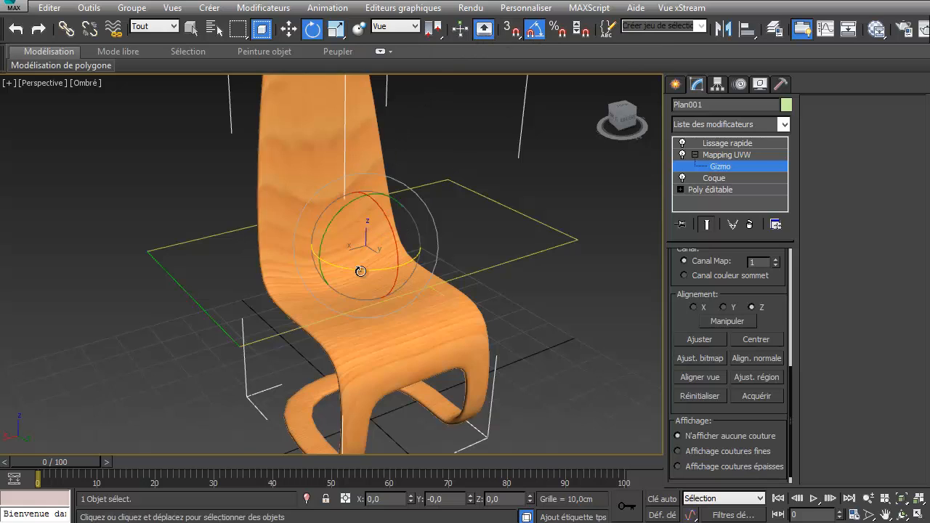
pyautogui.moveTo(362, 270); pyautogui.dragTo(426, 291)
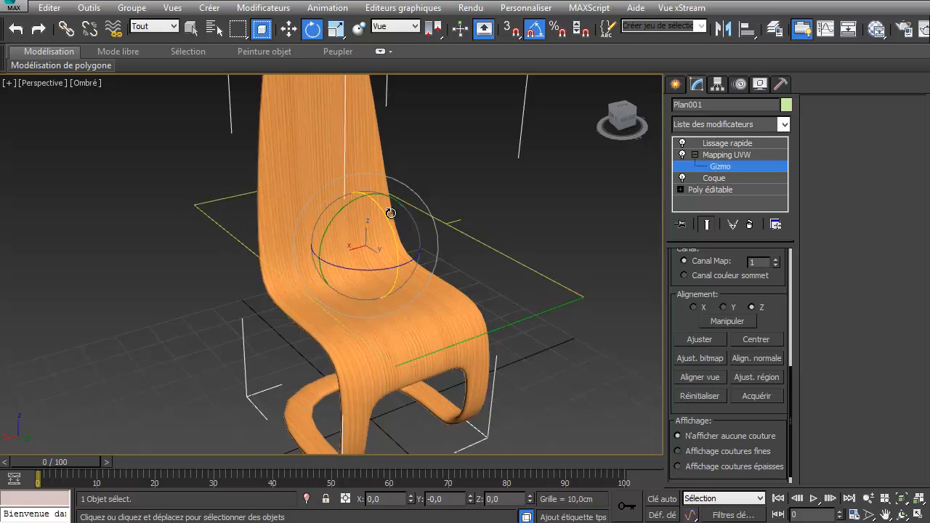
# Tilt the Mapping UVW gizmo about its X axis so its plane slopes from the backrest down to the seat front
pyautogui.moveTo(388, 211); pyautogui.dragTo(409, 231)
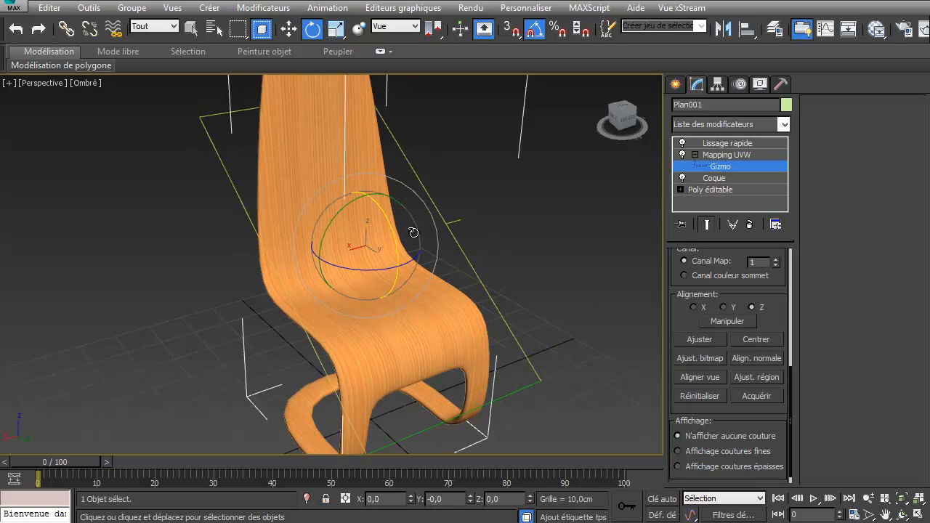
pyautogui.scroll(-4, 411, 229)
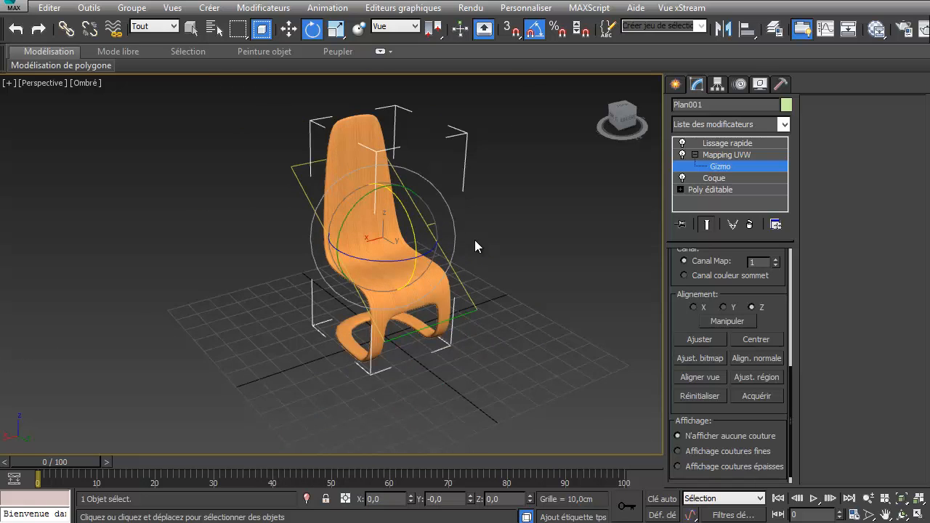
pyautogui.scroll(5, 474, 240)
pyautogui.moveTo(474, 250); pyautogui.dragTo(492, 255, button='middle')
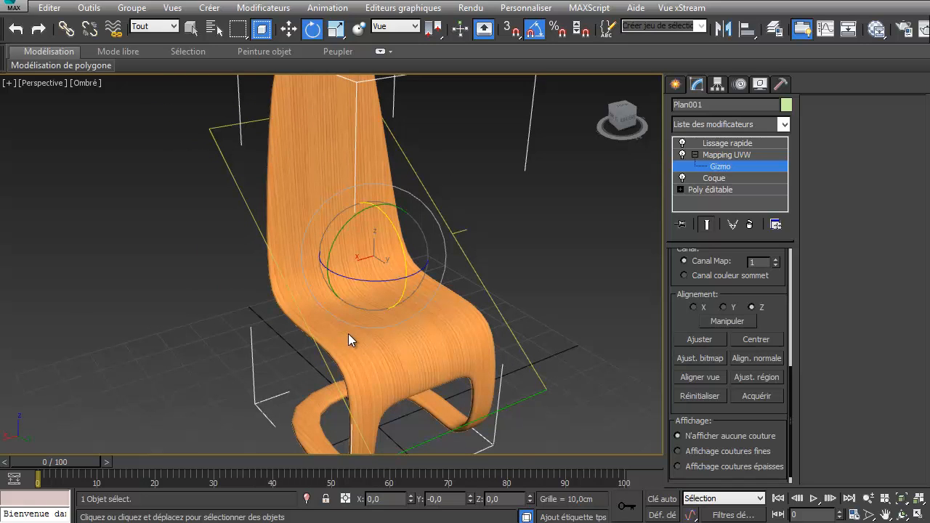
# Scale the Mapping UVW gizmo slightly wider along its X axis to enlarge the wood grain across the chair
pyautogui.rightClick(386, 309)
pyautogui.click(449, 338)
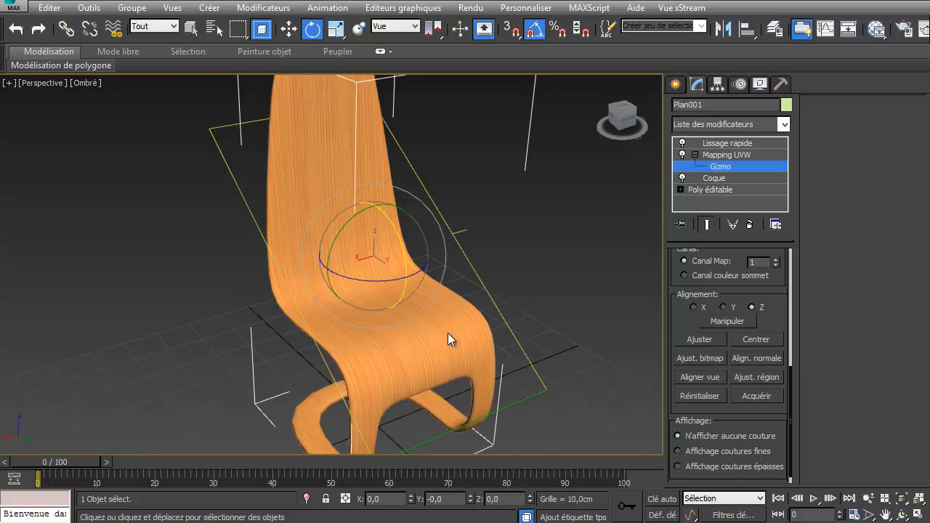
pyautogui.rightClick(420, 234)
pyautogui.click(470, 274)
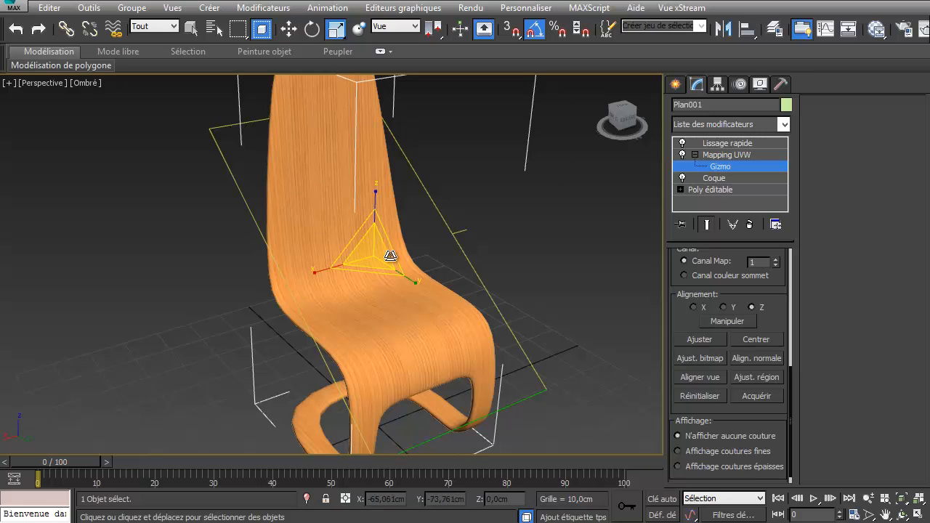
pyautogui.moveTo(323, 272); pyautogui.dragTo(310, 350)
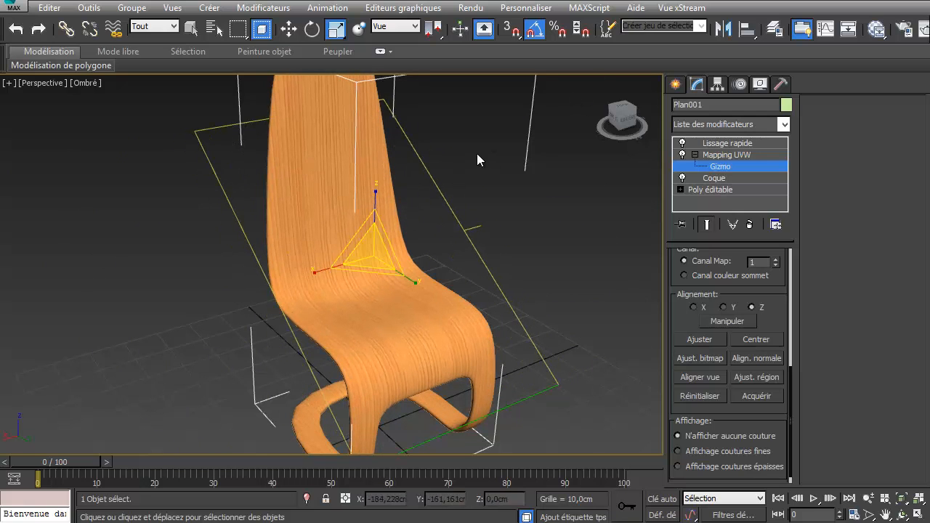
pyautogui.scroll(-3, 307, 260)
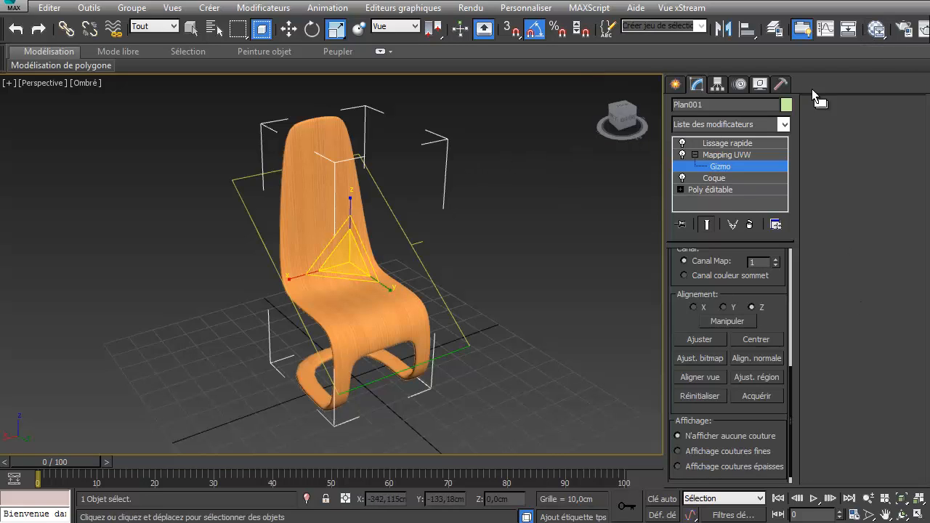
# Open the detailed material editor and load the scene material Material #5 into the Vue1 node view
pyautogui.click(877, 30)
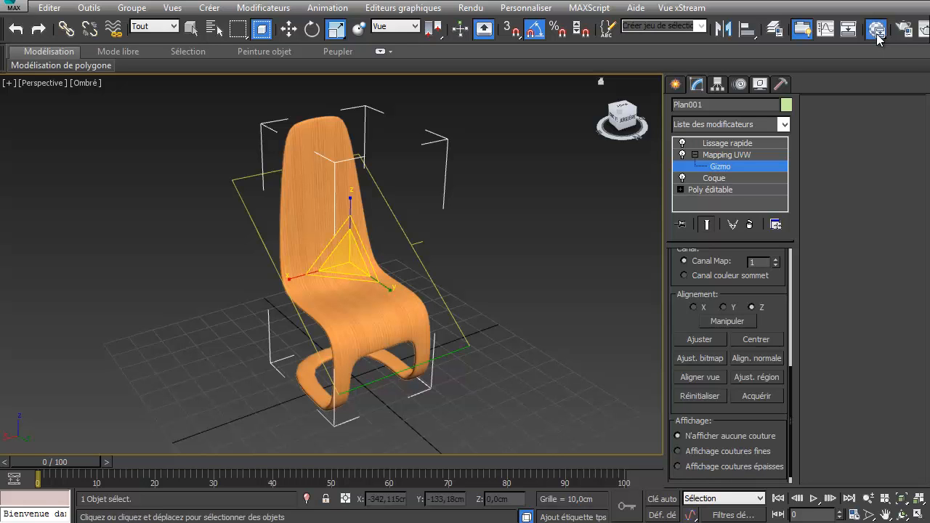
pyautogui.moveTo(444, 0); pyautogui.dragTo(676, 61)
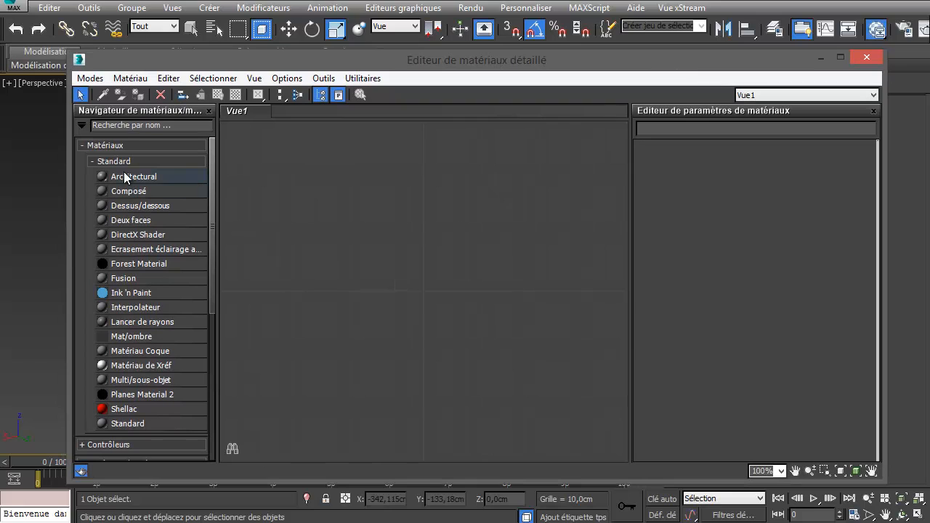
pyautogui.click(85, 149)
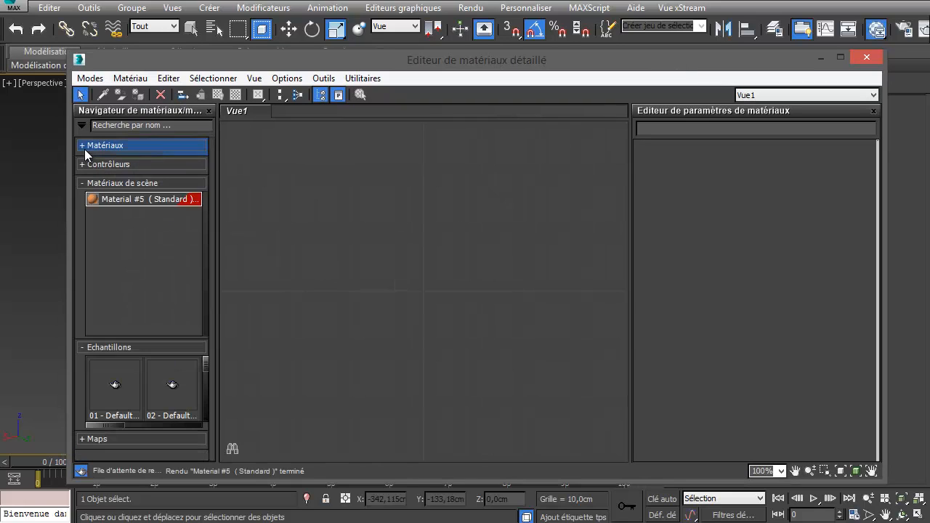
pyautogui.doubleClick(112, 203)
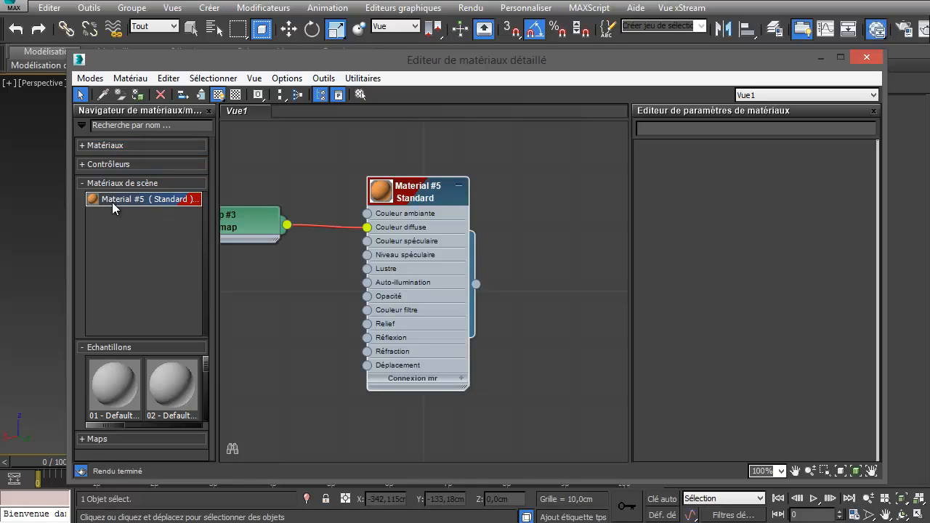
# Show the parameters of Material #5 and arrange its node beside the Map #3 bitmap node
pyautogui.moveTo(251, 320); pyautogui.dragTo(357, 329, button='middle')
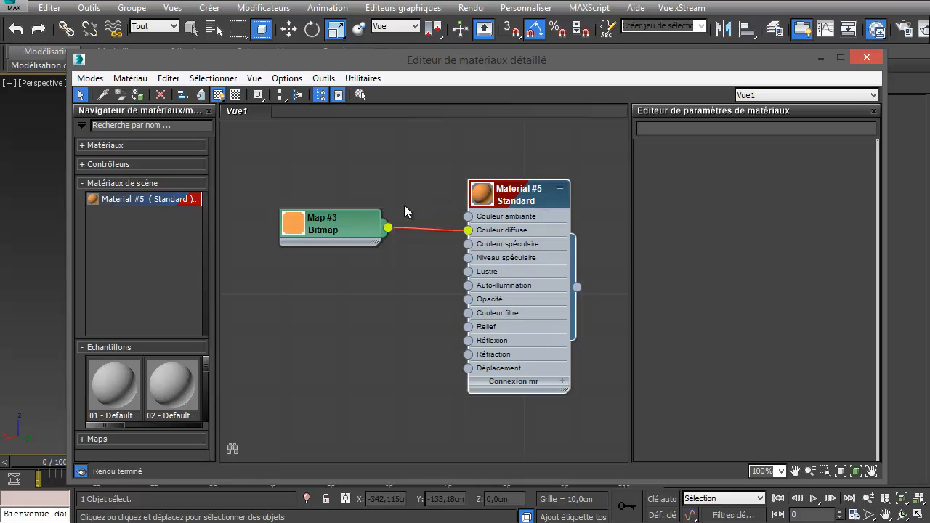
pyautogui.moveTo(335, 228)
pyautogui.mouseDown()
pyautogui.moveTo(345, 244)
pyautogui.moveTo(320, 227)
pyautogui.mouseUp()
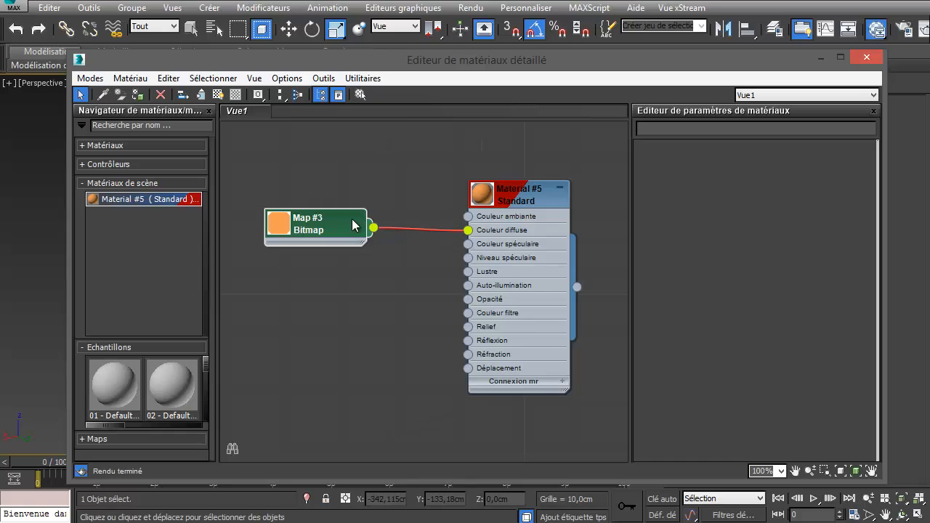
pyautogui.doubleClick(526, 207)
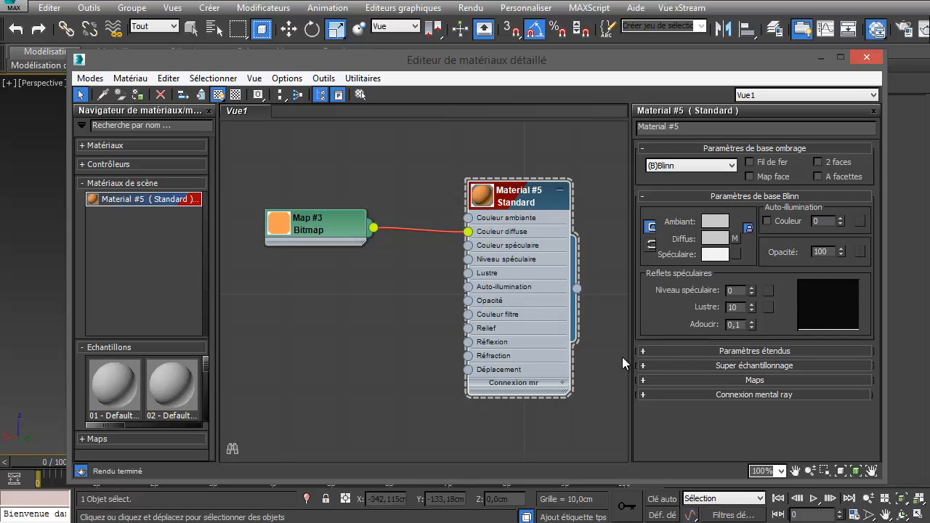
pyautogui.moveTo(517, 199); pyautogui.dragTo(473, 189)
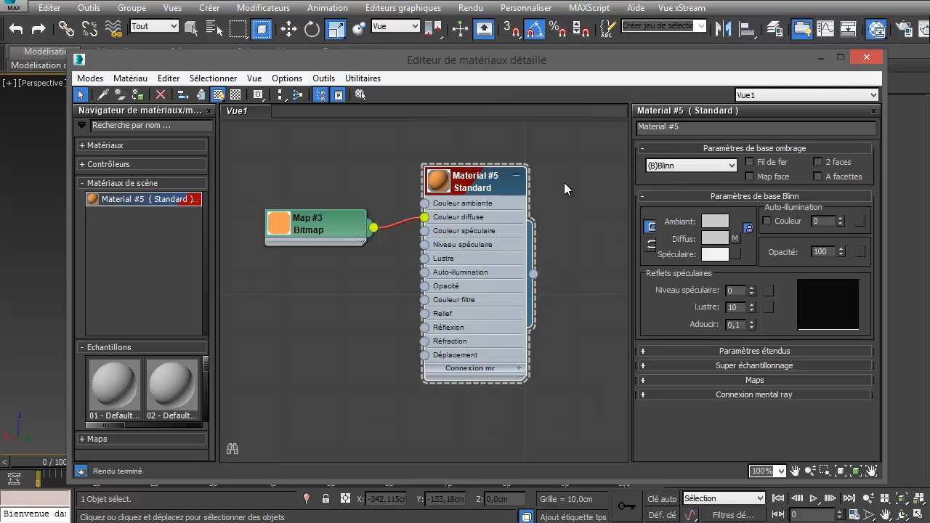